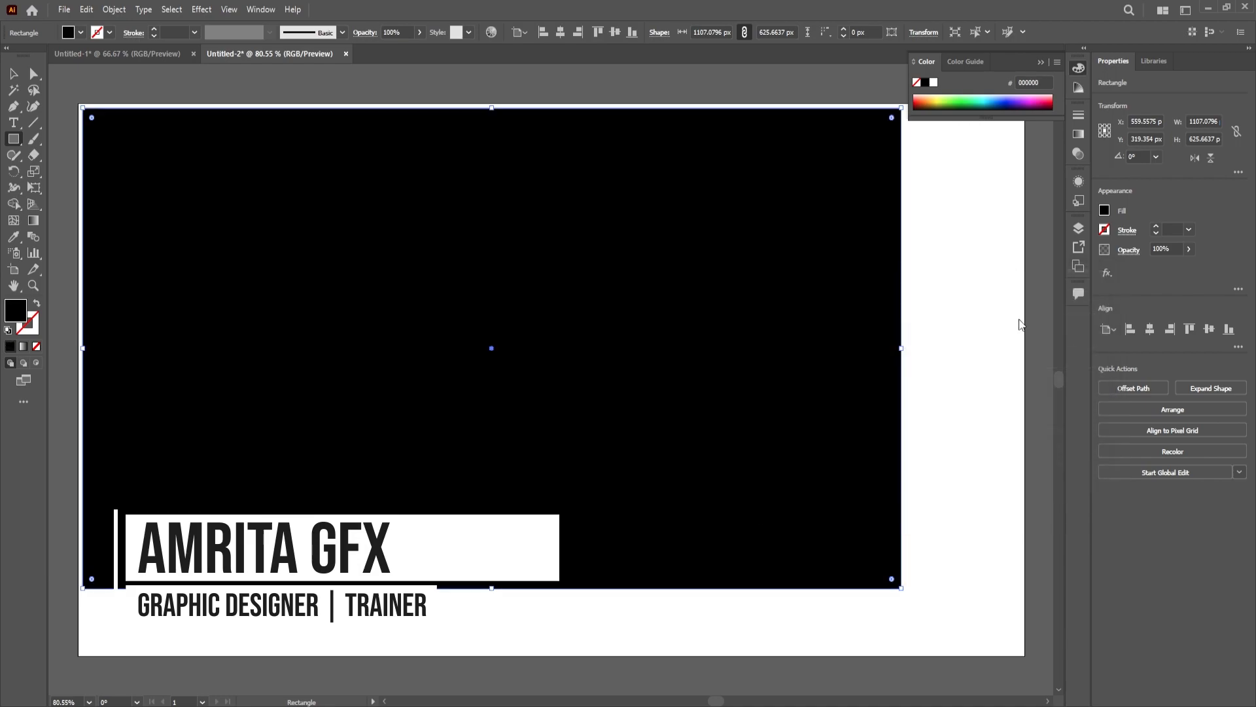
Resize the black rectangle to cover the whole artboard, about 1289 × 720 px.
left_click_drag(492, 587, 492, 655)
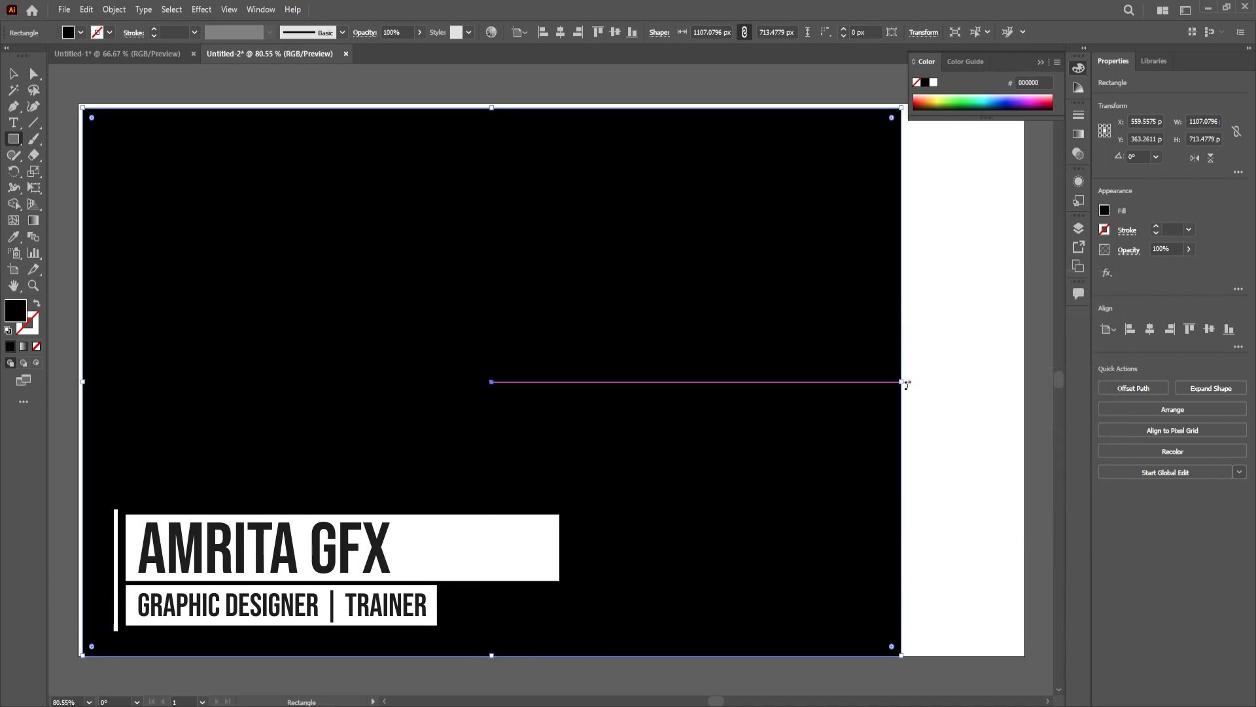
left_click_drag(901, 382, 1028, 382)
left_click_drag(83, 108, 75, 102)
left_click(15, 73)
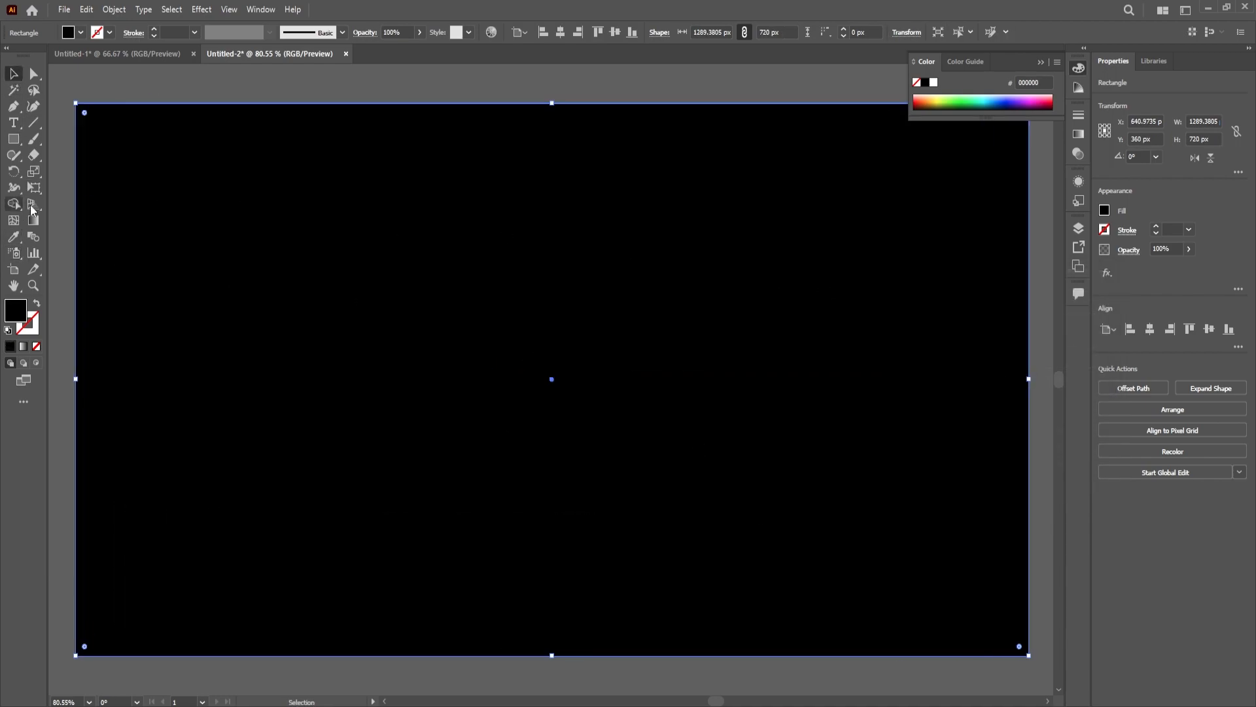
Apply a radial gradient to the background rectangle and set its centre colour stop to dark grey.
left_click(34, 221)
left_click(1154, 327)
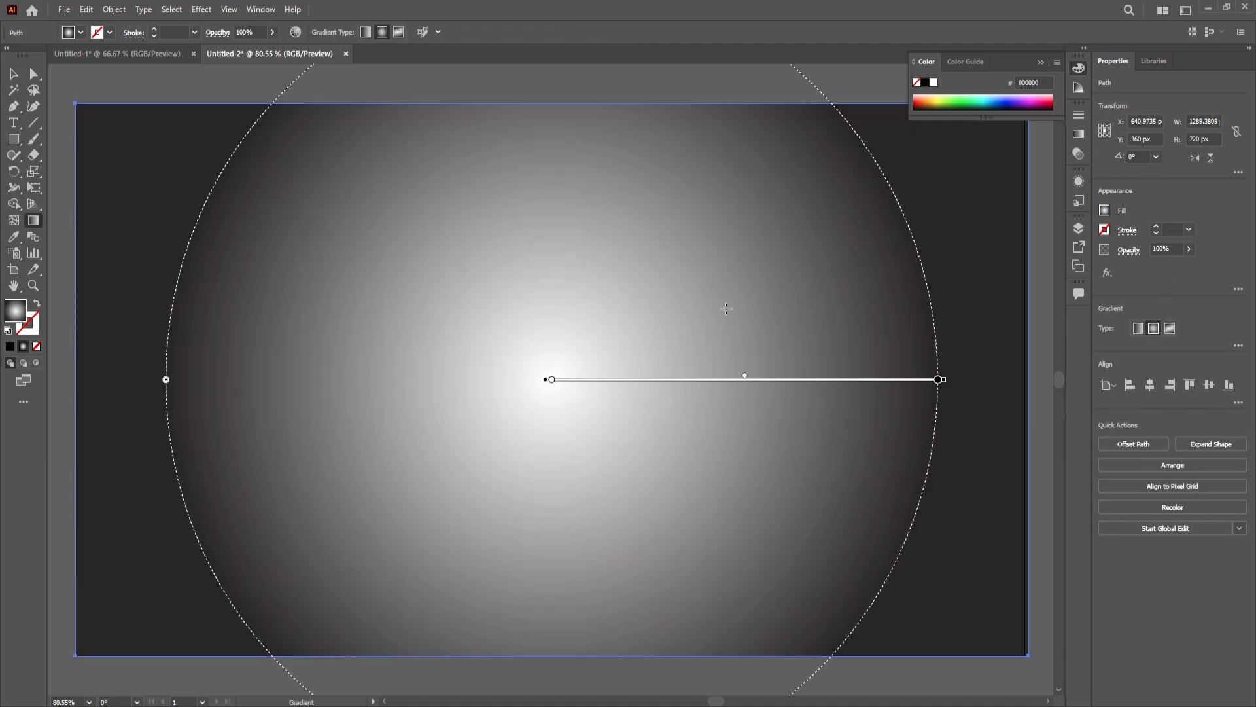
double_click(552, 380)
left_click(422, 450)
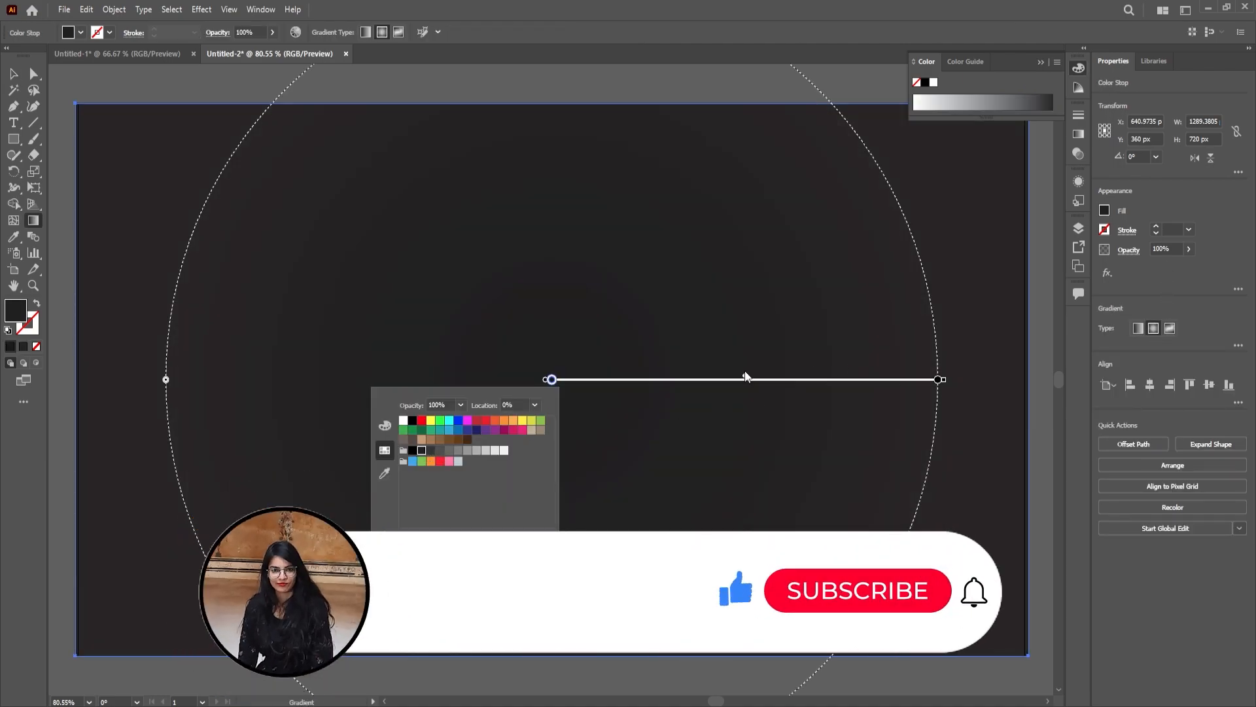
Move the gradient's inner stop outward and its outer stop inward to about 83%, making the outer stop black.
left_click_drag(552, 379, 667, 400)
left_click_drag(939, 381, 874, 385)
double_click(874, 381)
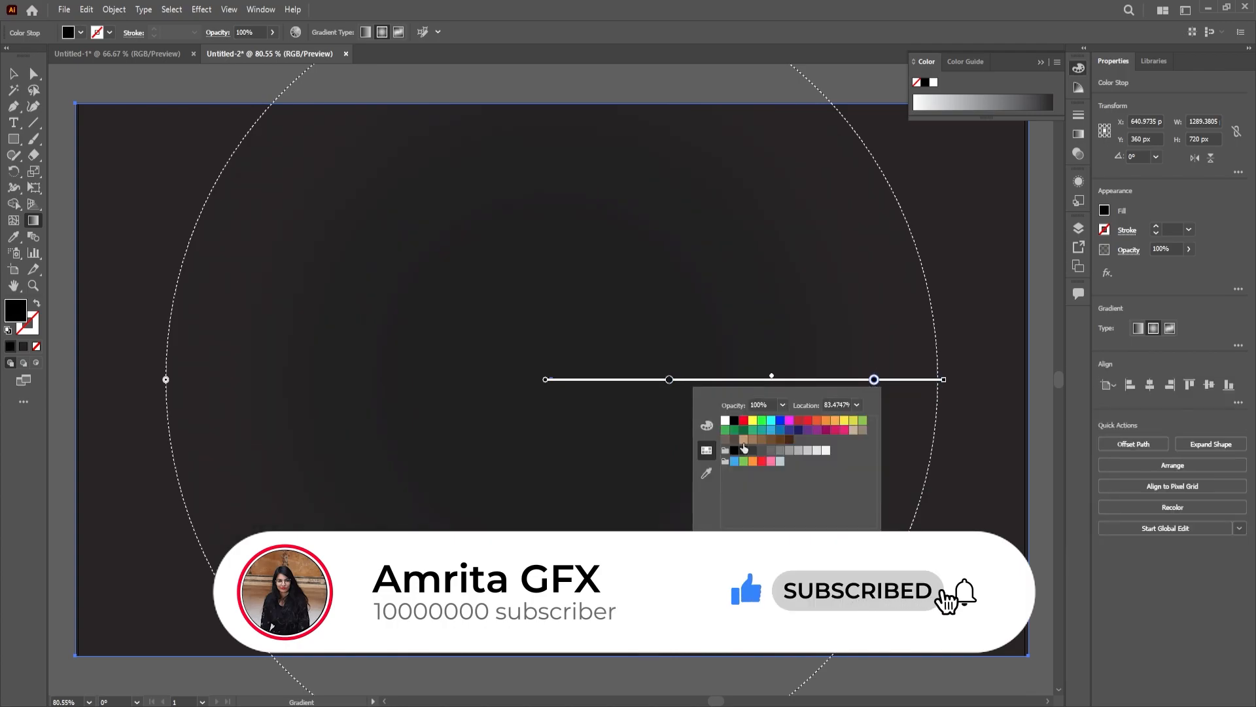
left_click(744, 448)
Lock the gradient background rectangle.
key("v")
left_click(114, 9)
mouse_move(262, 105)
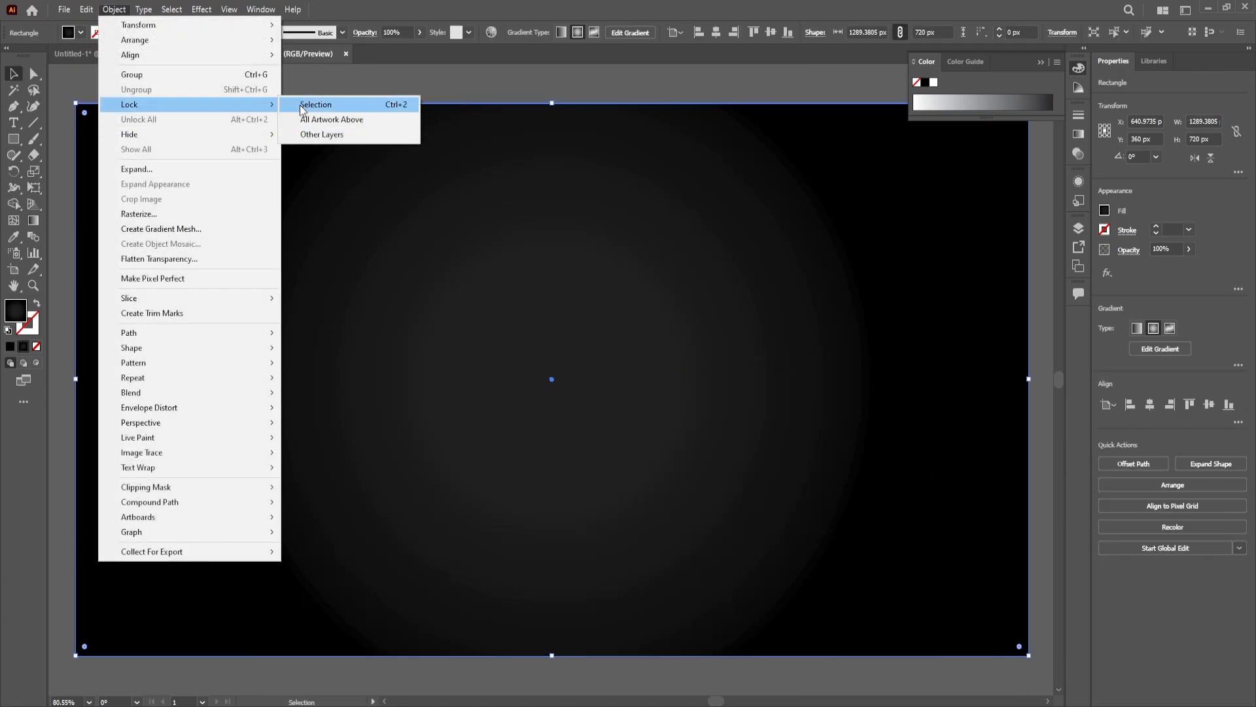
left_click(316, 105)
Draw an ellipse about 588 × 559 px around the middle of the artboard.
left_click(13, 143)
right_click(13, 141)
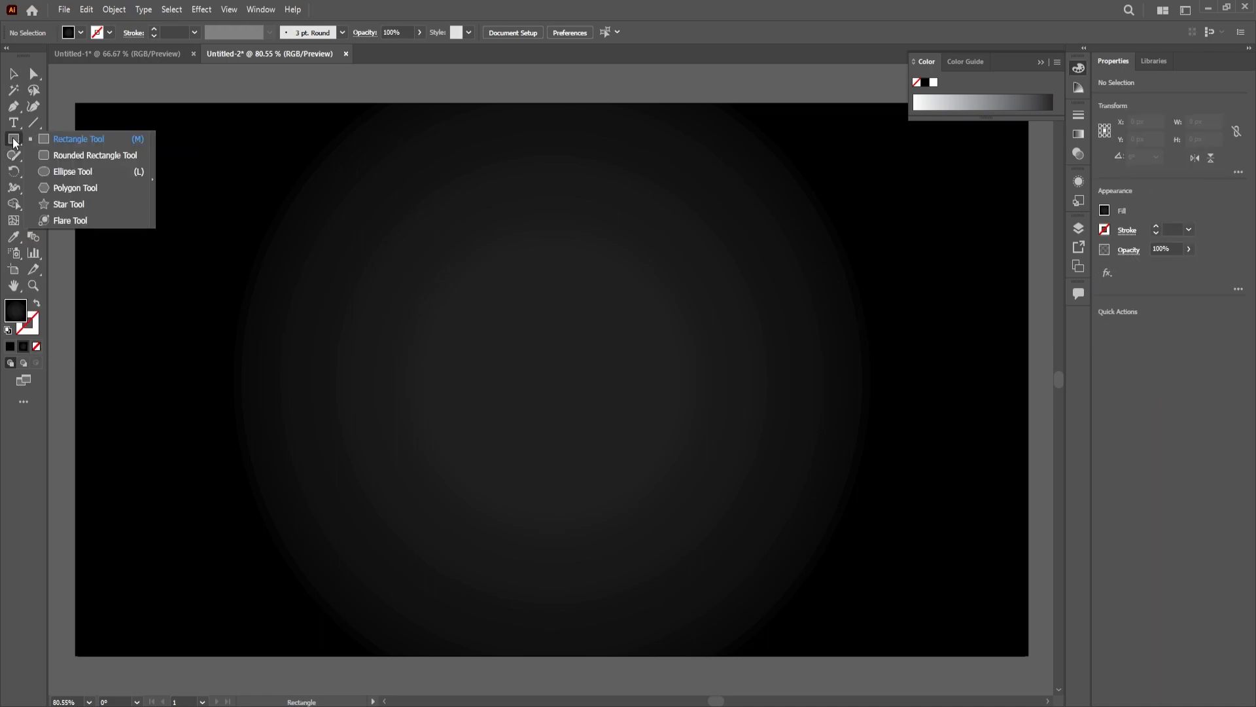
left_click(71, 171)
left_click_drag(314, 182, 749, 611)
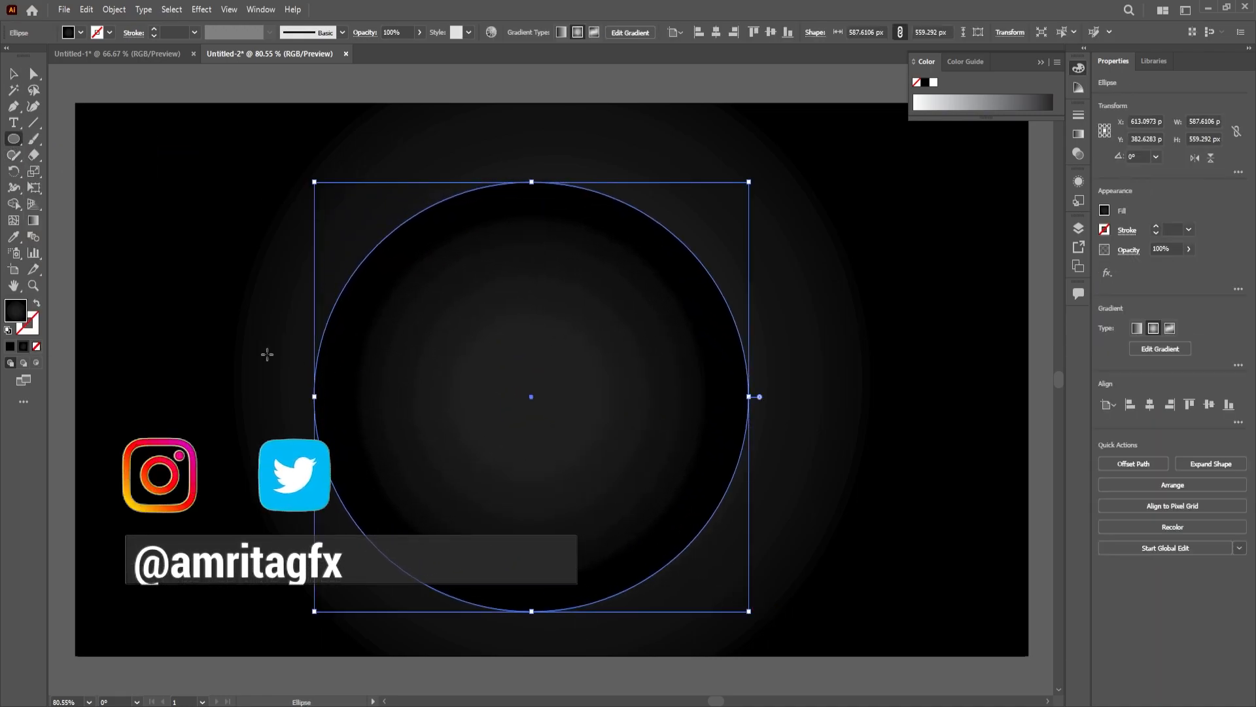
Remove the ellipse's fill and give it a 4 pt stroke.
left_click(36, 346)
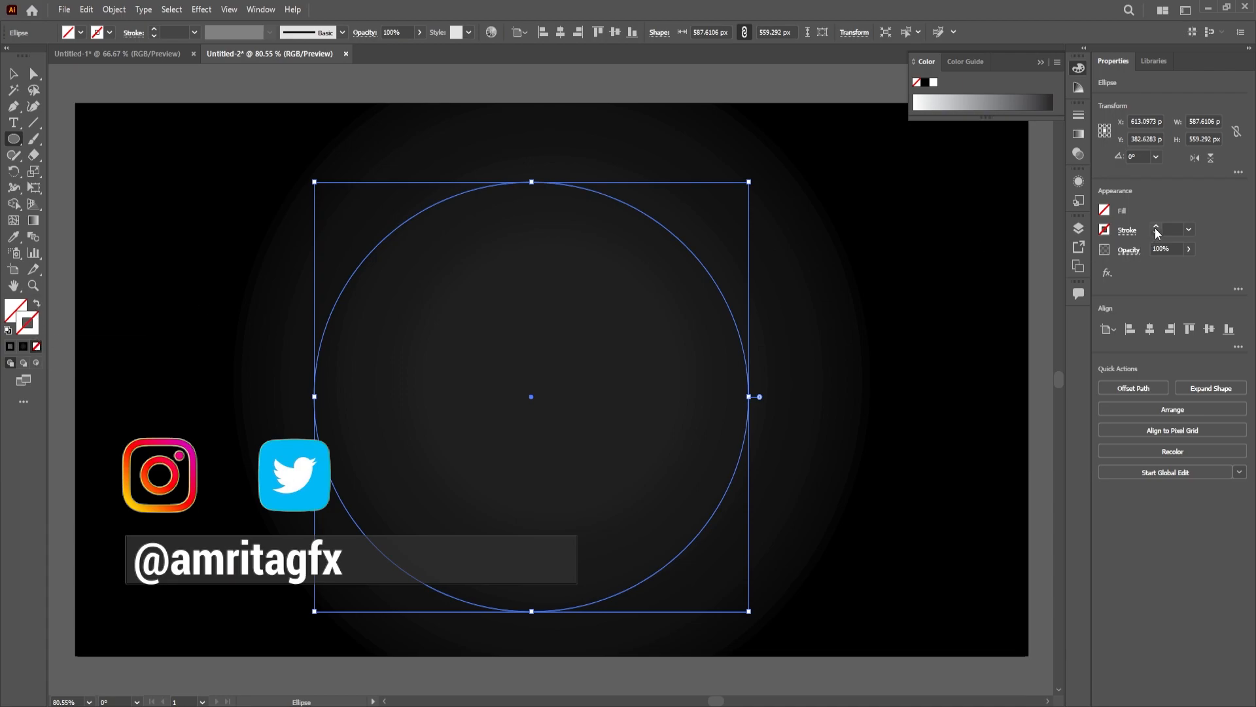
left_click(1156, 228)
left_click(1156, 227)
left_click(155, 30)
left_click(154, 30)
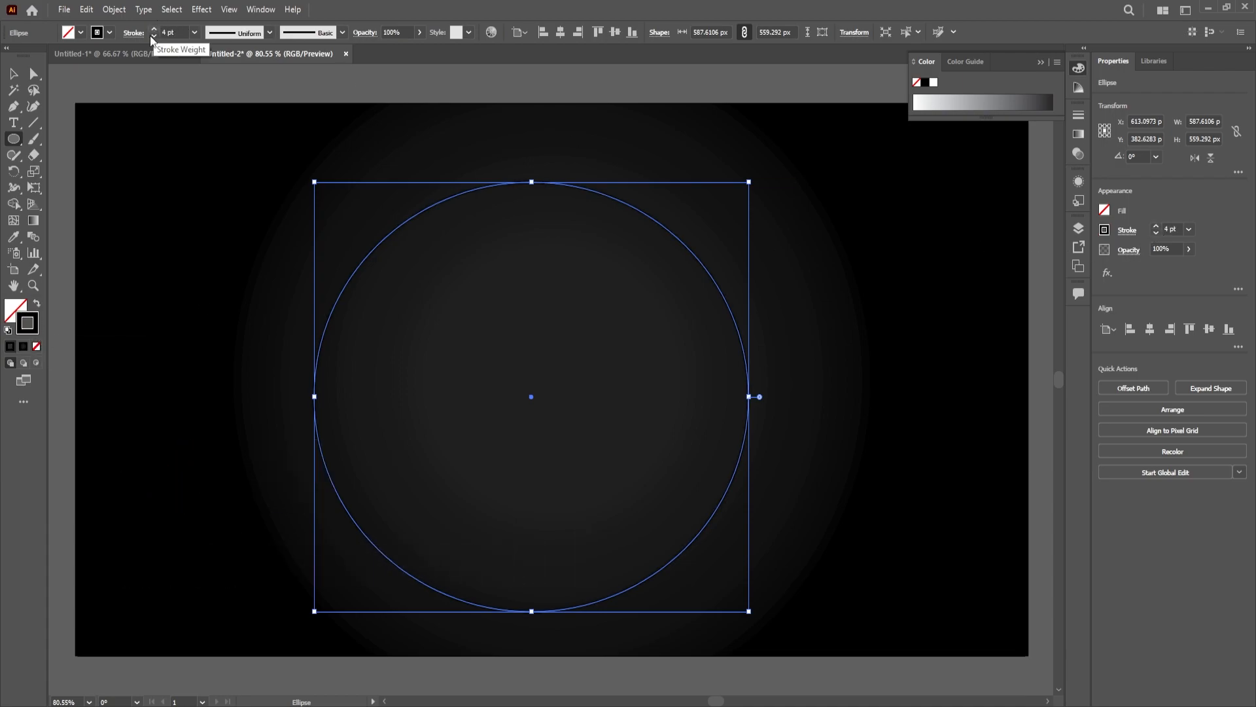
Colour the ellipse's stroke white (ffffff) and raise its weight to 5 pt.
double_click(33, 327)
type("ffffff")
left_click(1068, 317)
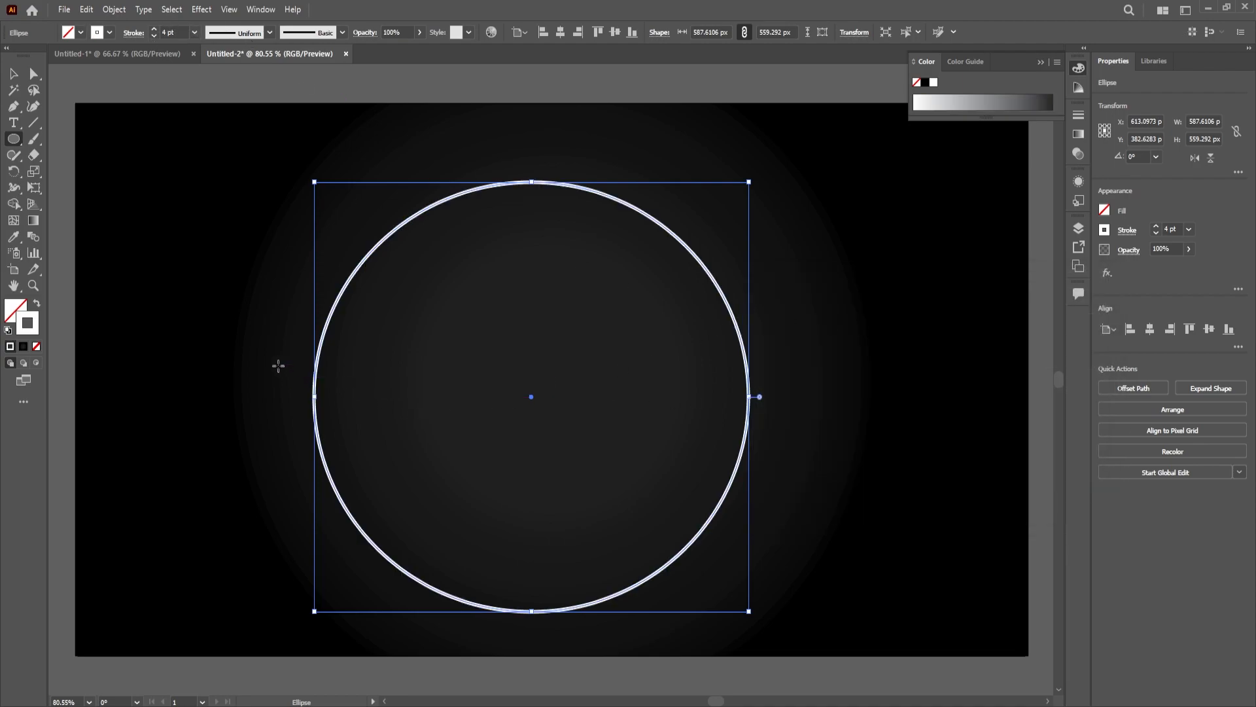
left_click(154, 28)
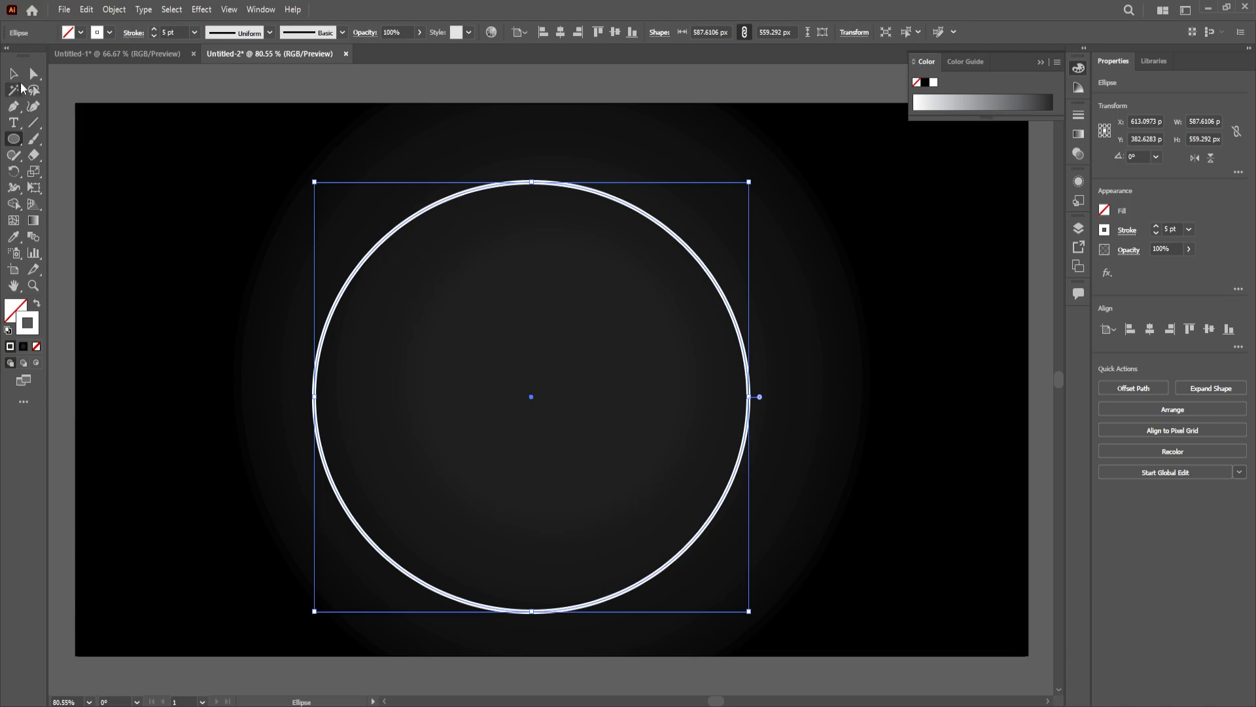
Expand the ellipse with both Fill and Stroke included.
left_click(114, 9)
left_click(121, 164)
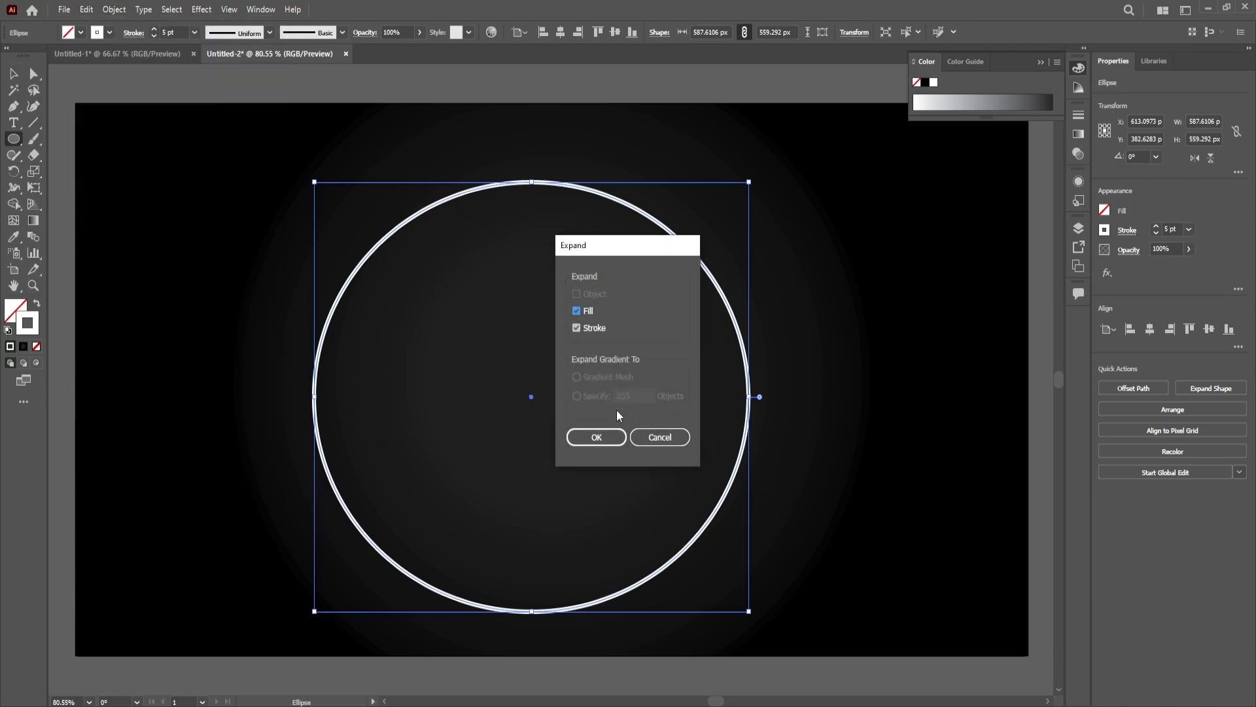
left_click(597, 437)
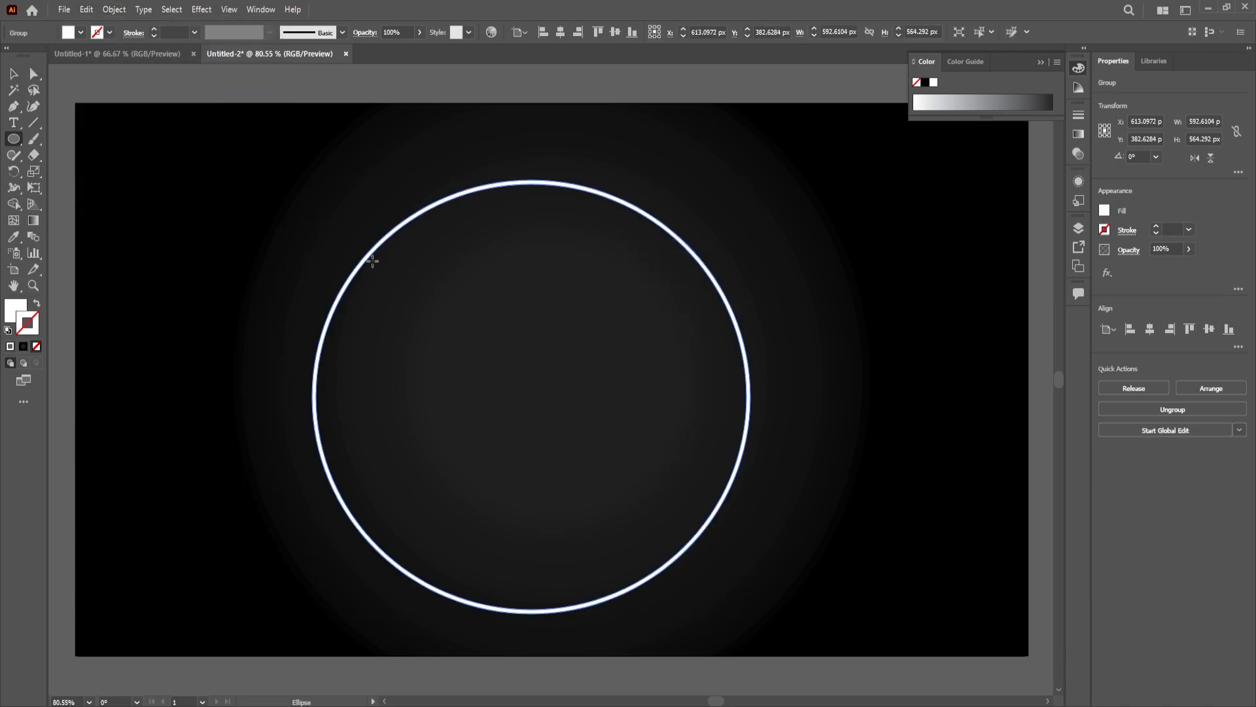
Offset the path of the white ring by 60 px with round joins.
left_click(13, 73)
left_click(114, 9)
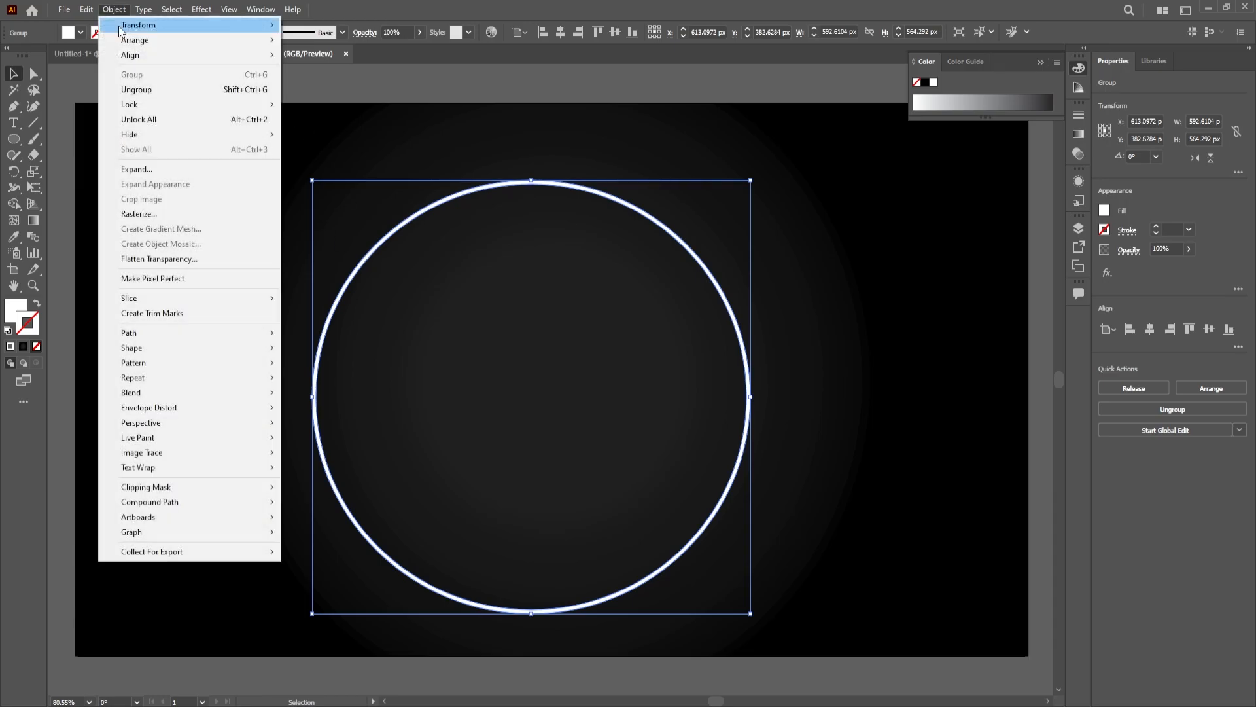
mouse_move(164, 335)
left_click(321, 398)
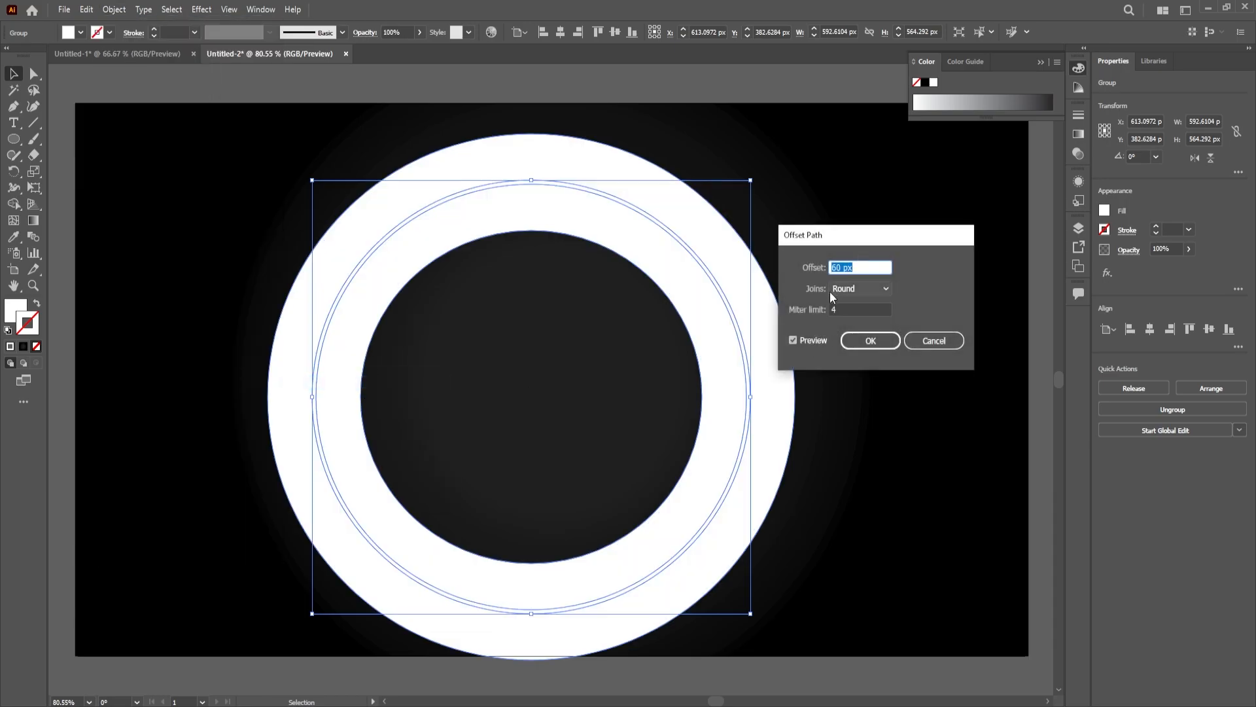
left_click(859, 349)
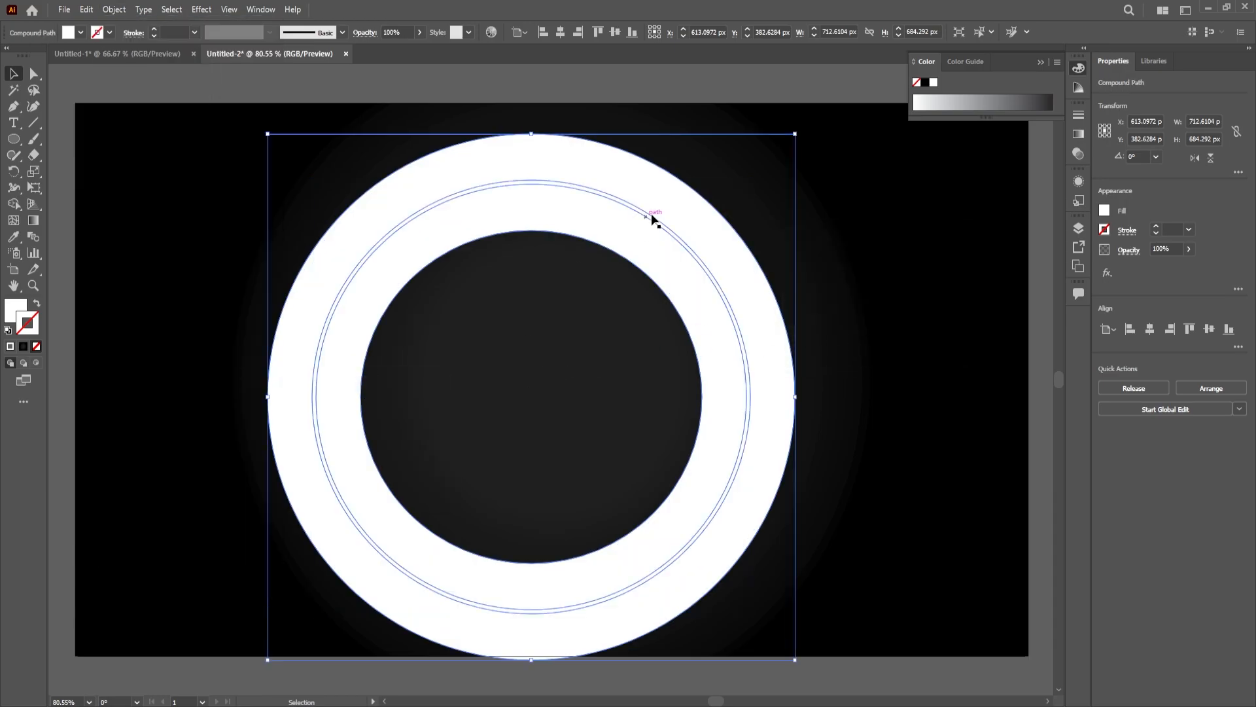
Fill the wide offset ring with black (000000).
double_click(16, 309)
left_click(763, 484)
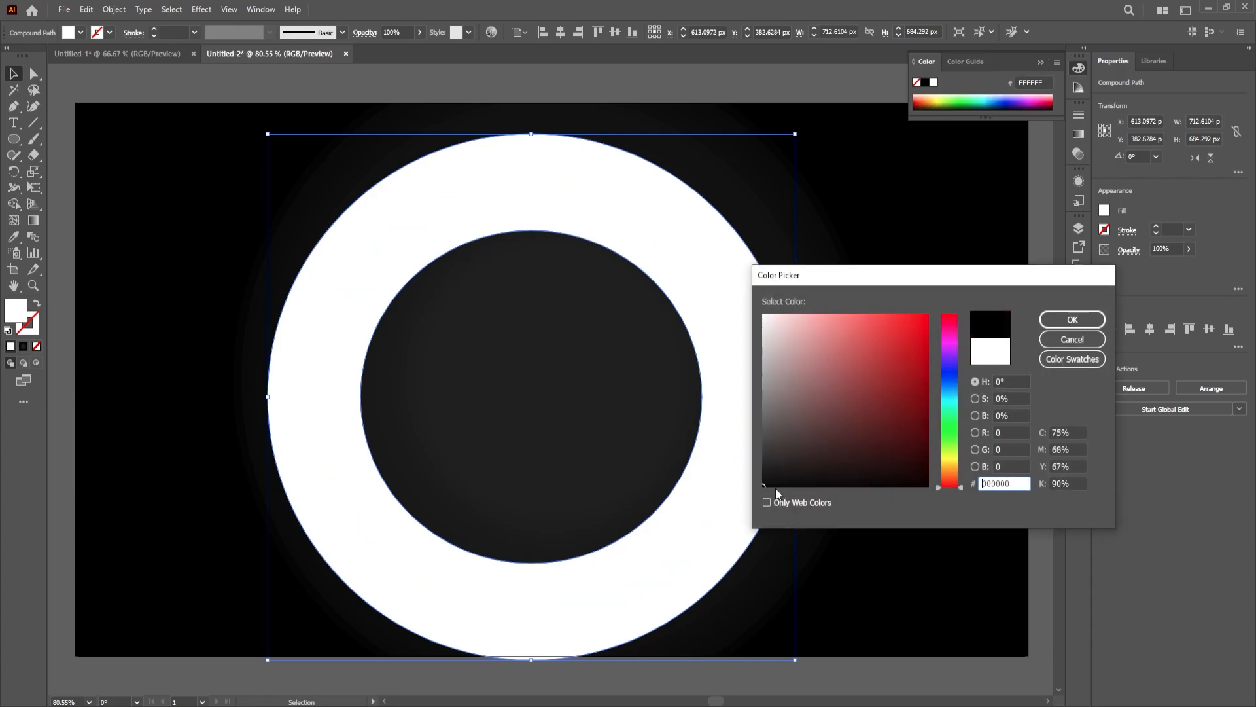
left_click(1073, 320)
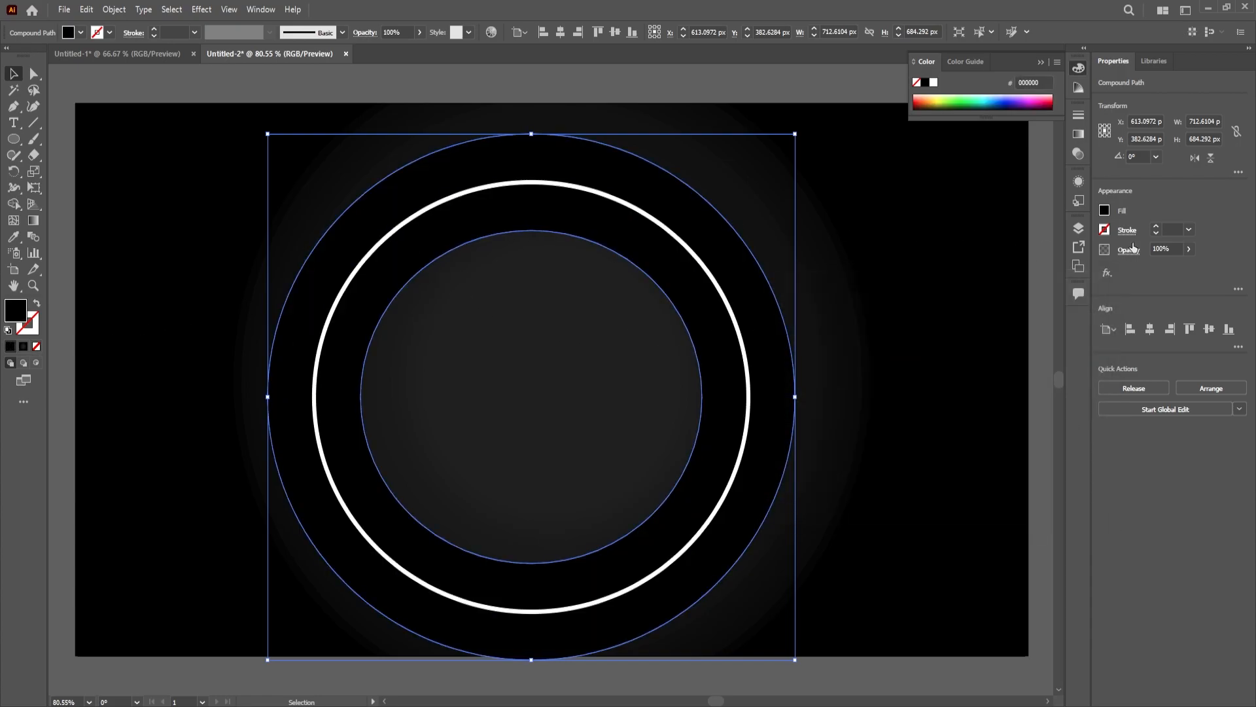
Set the black offset ring's blending mode to Screen.
left_click(1129, 249)
left_click(1050, 275)
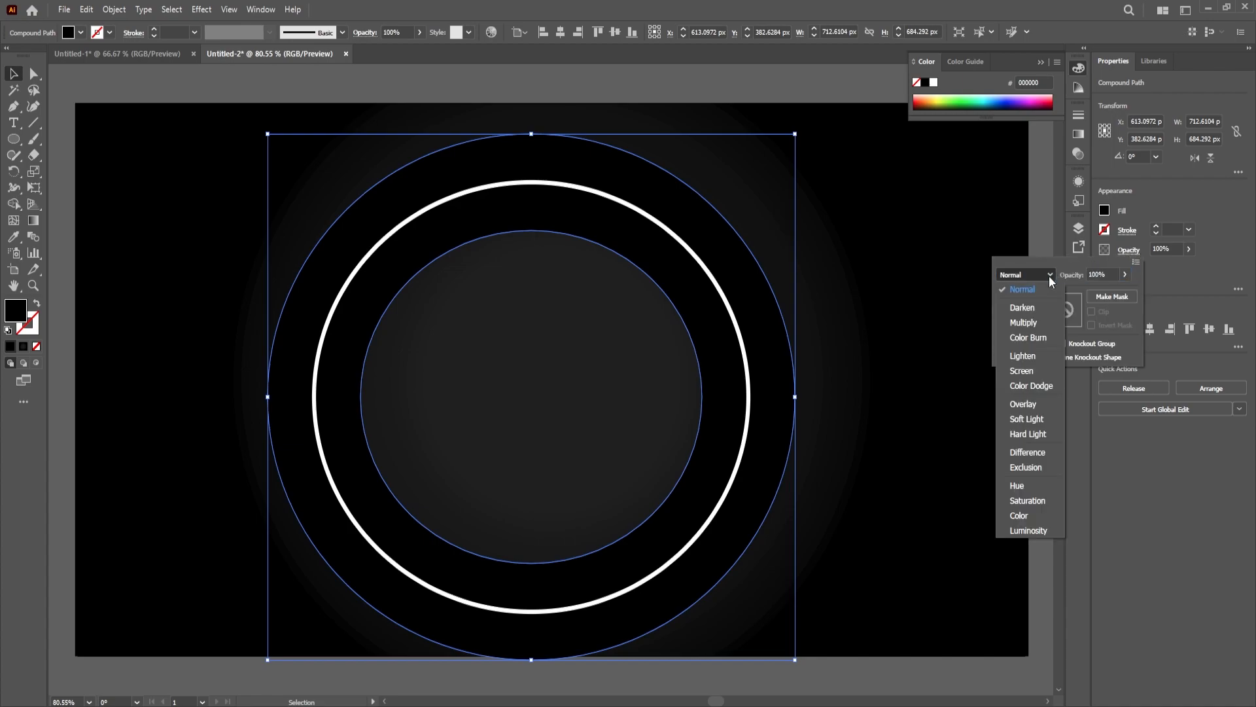
left_click(1031, 385)
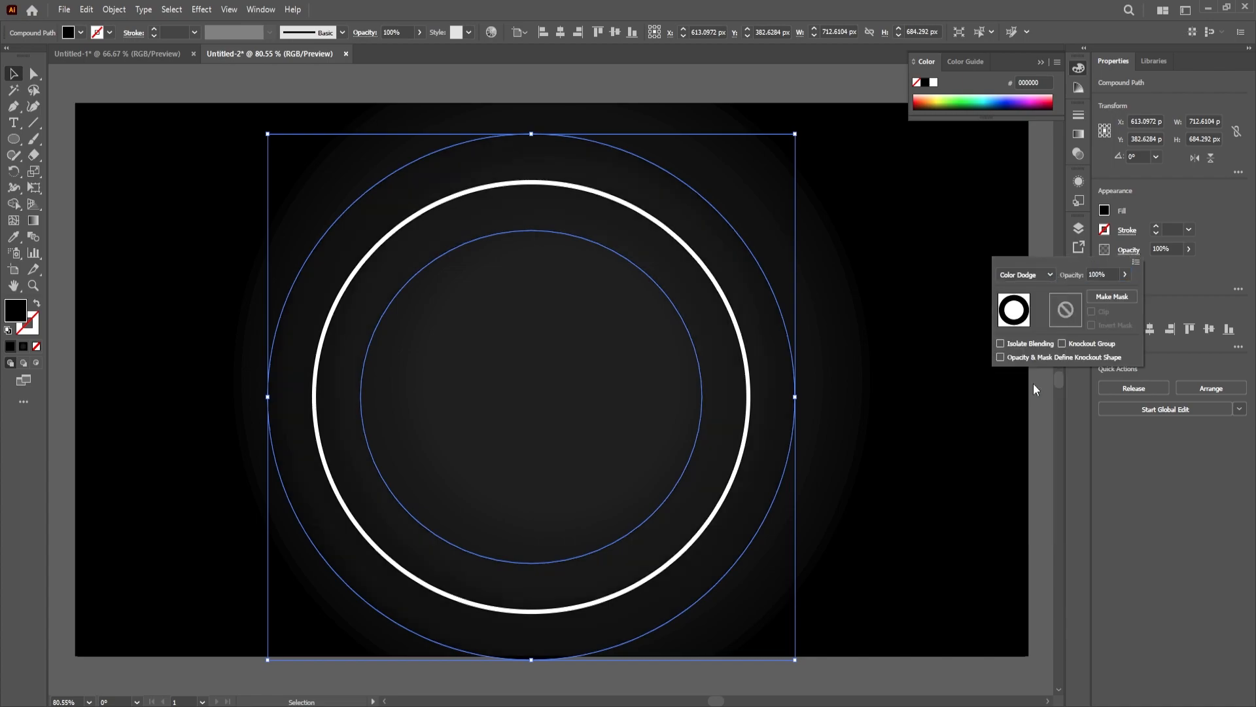
left_click(1046, 276)
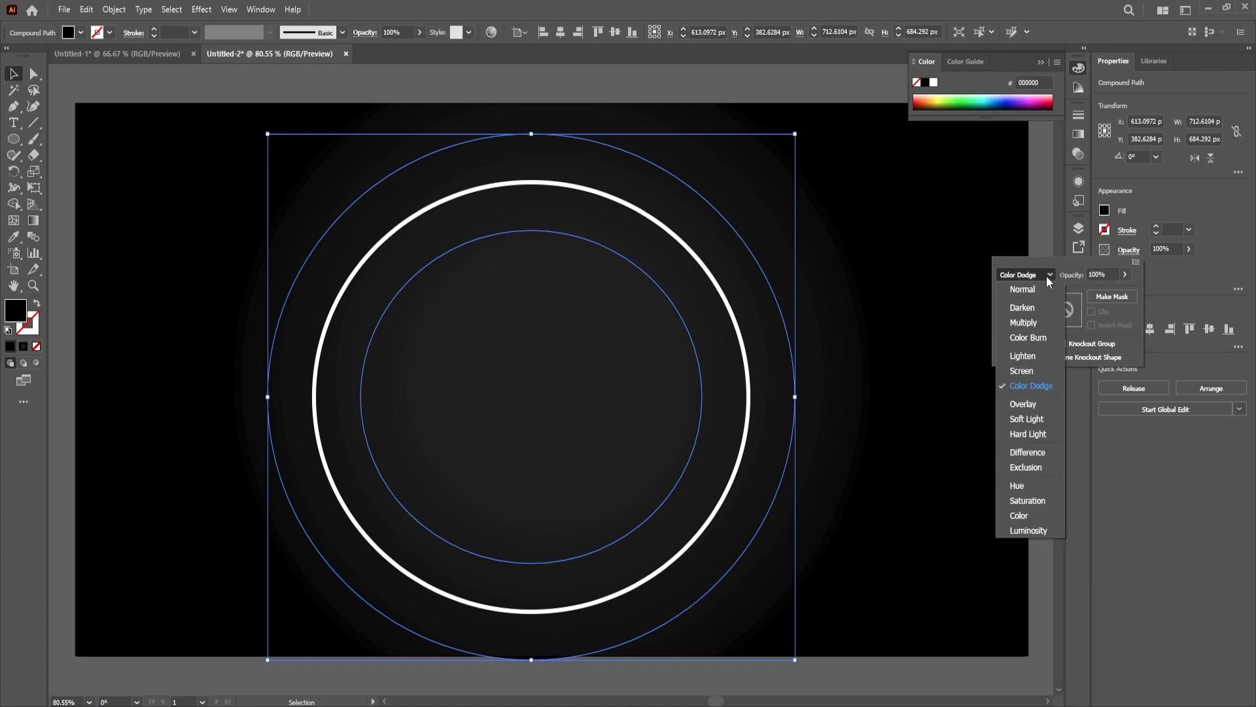
left_click(1026, 371)
Blend the thin white ring with the wide offset ring and set the blend's blending mode to Color Dodge.
left_click(31, 237)
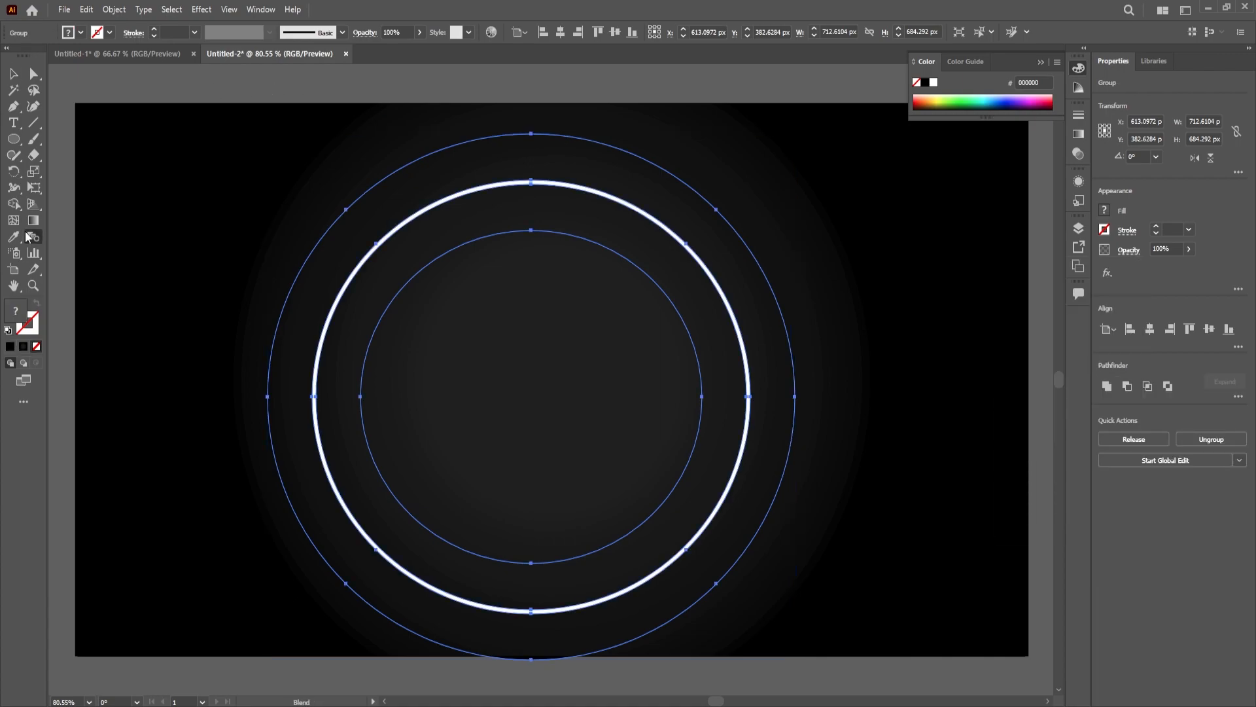
left_click(322, 336)
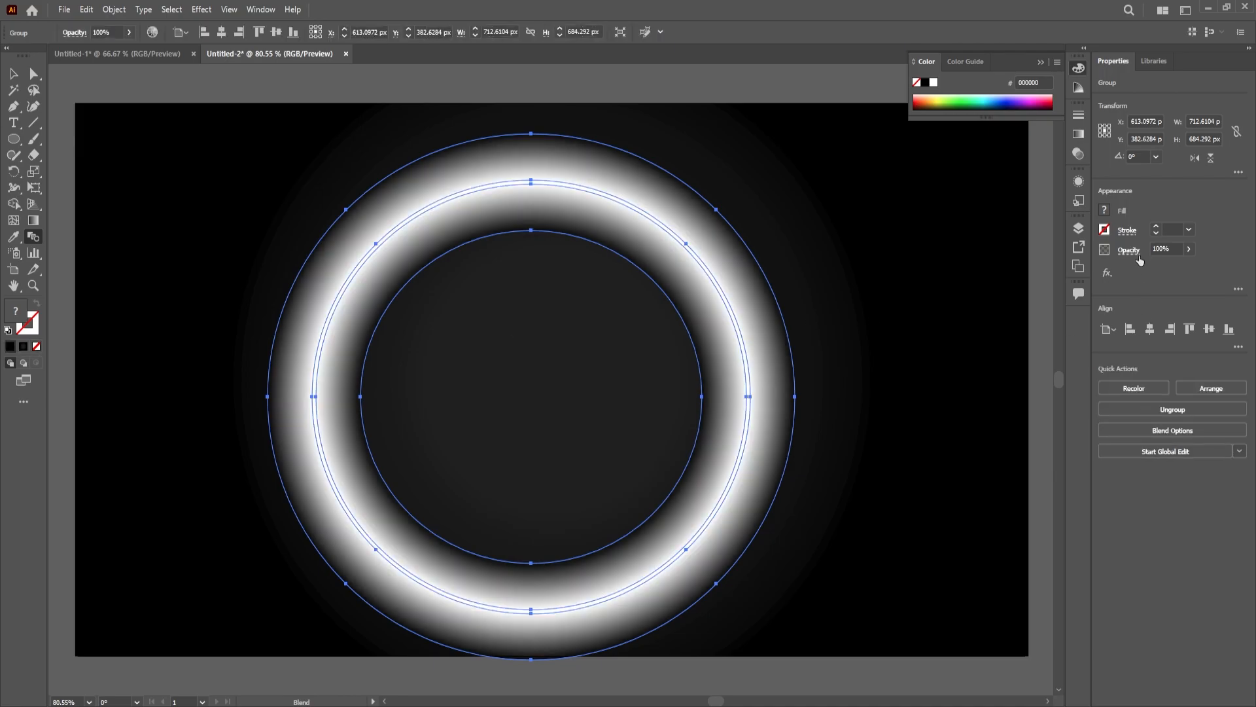
left_click(1130, 249)
left_click(1046, 276)
left_click(1025, 384)
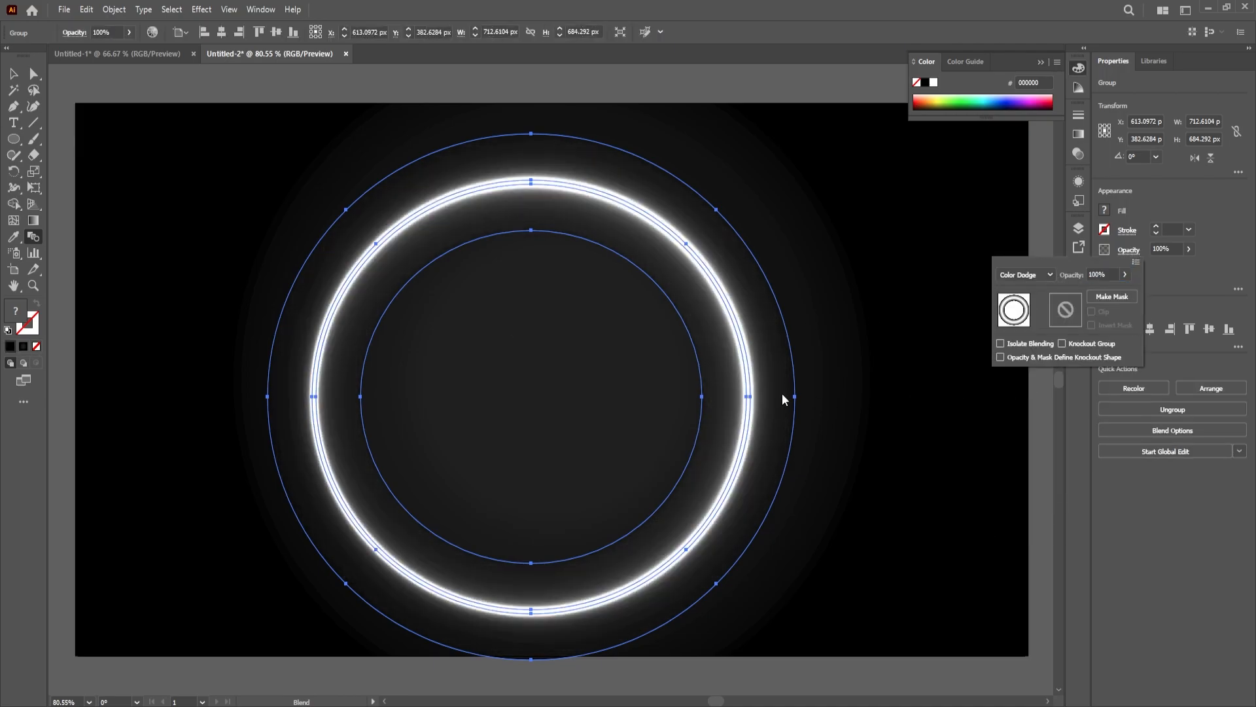
left_click(1196, 251)
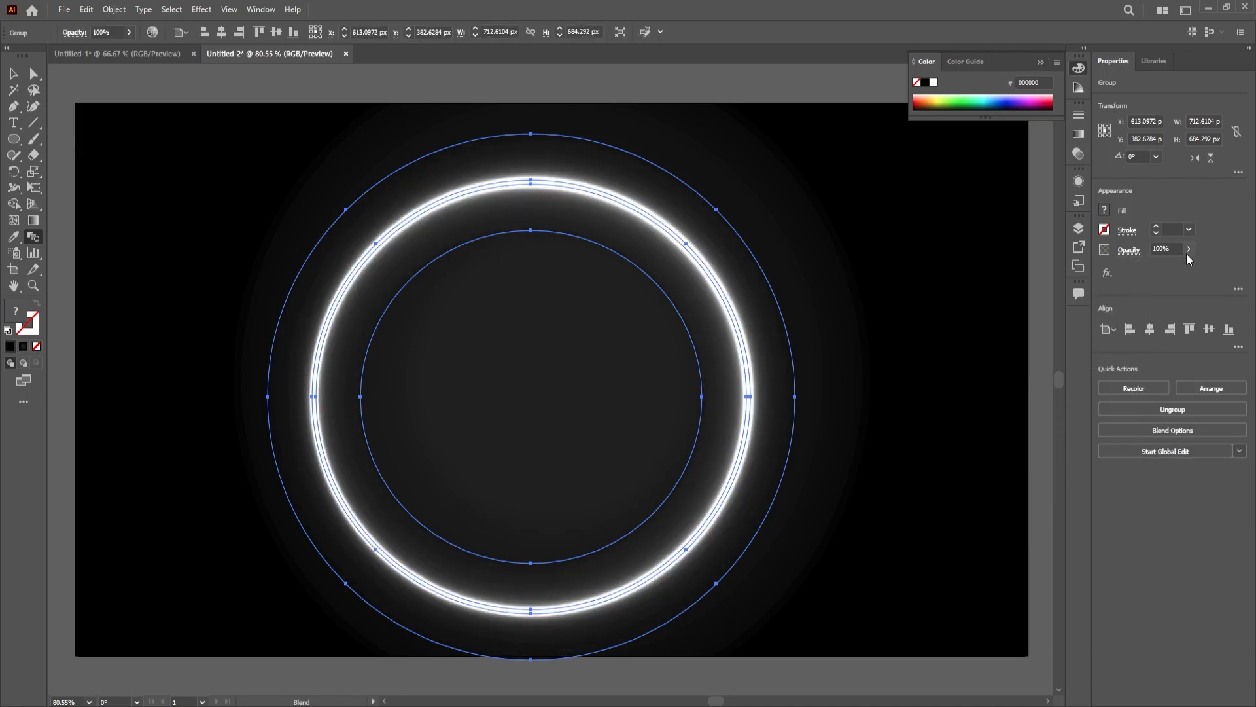
left_click_drag(1186, 263, 1195, 268)
Try recolouring the glowing ring with the light blue swatch (3FA9F5).
left_click(259, 10)
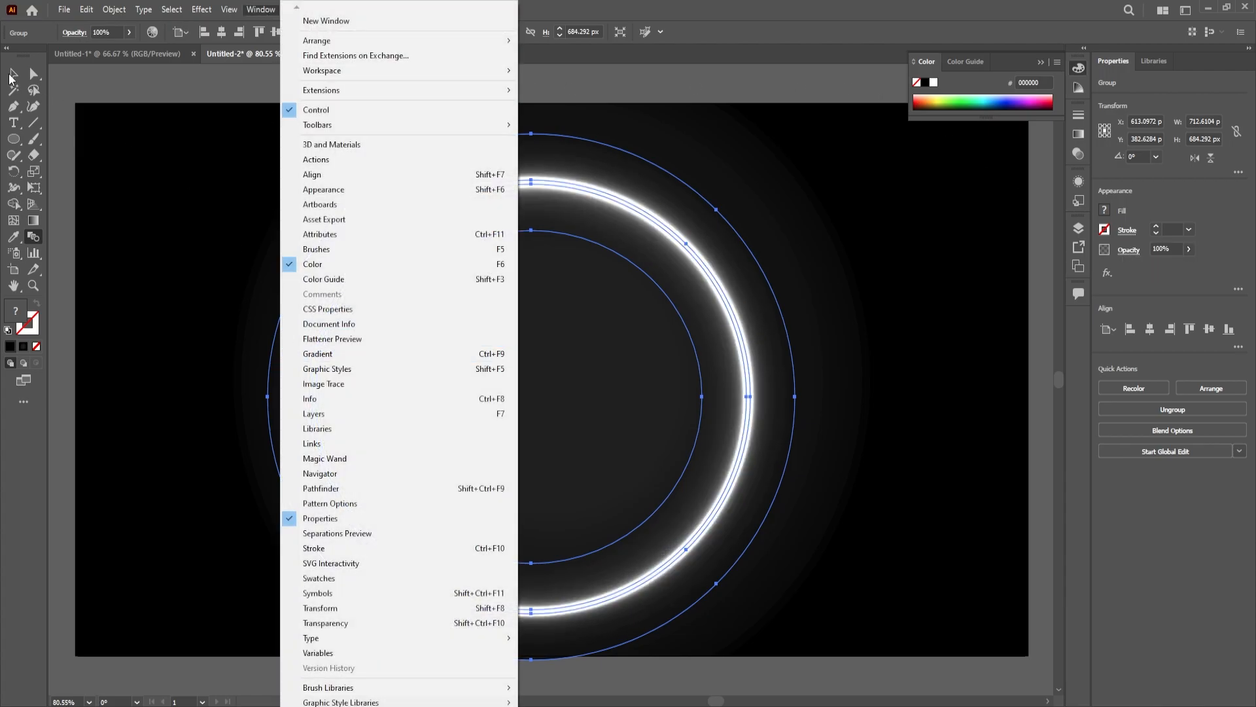
left_click(320, 578)
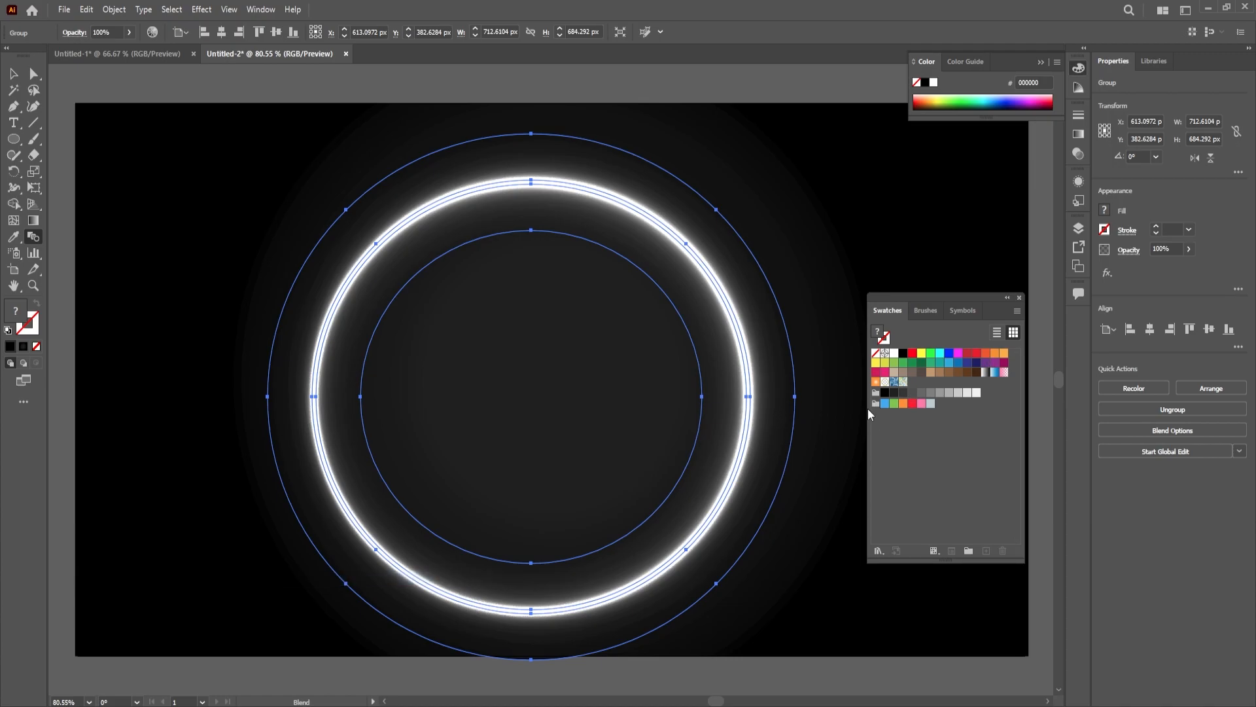
left_click(884, 404)
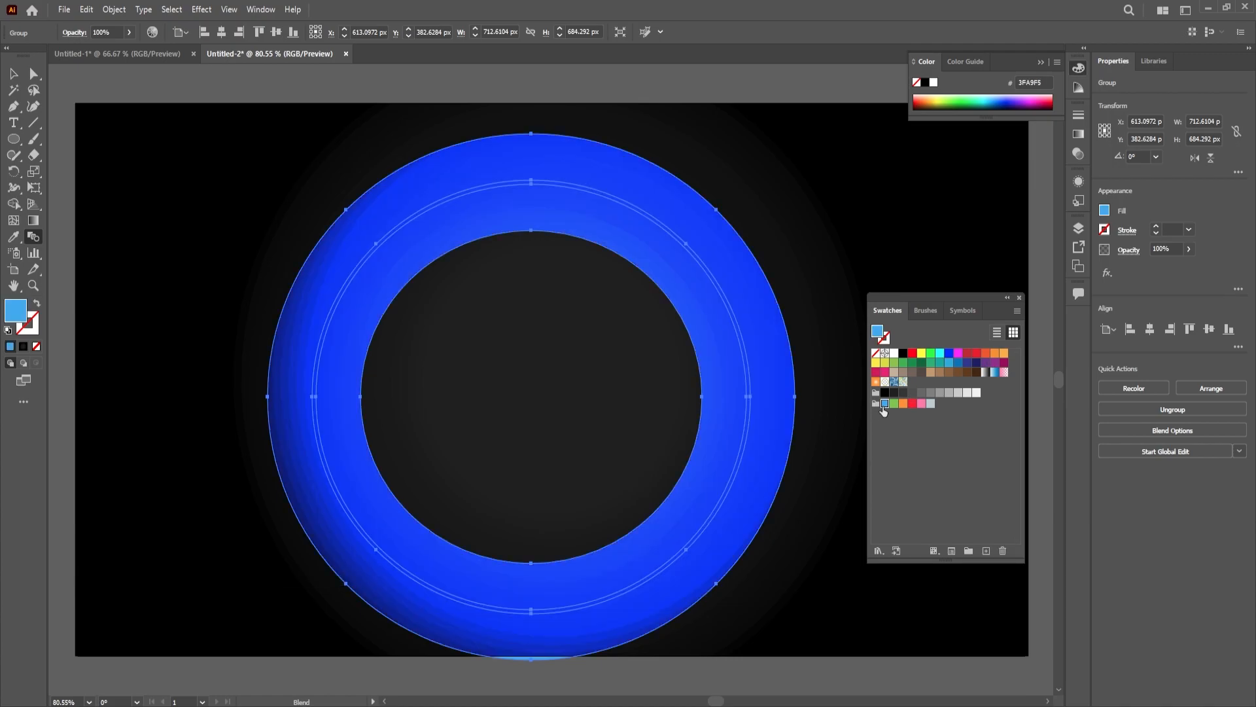
key("ctrl+z")
left_click(1019, 298)
Scale the glowing ring down to about 588 × 564 px and reposition it near the centre of the artboard.
left_click(202, 80)
left_click(13, 73)
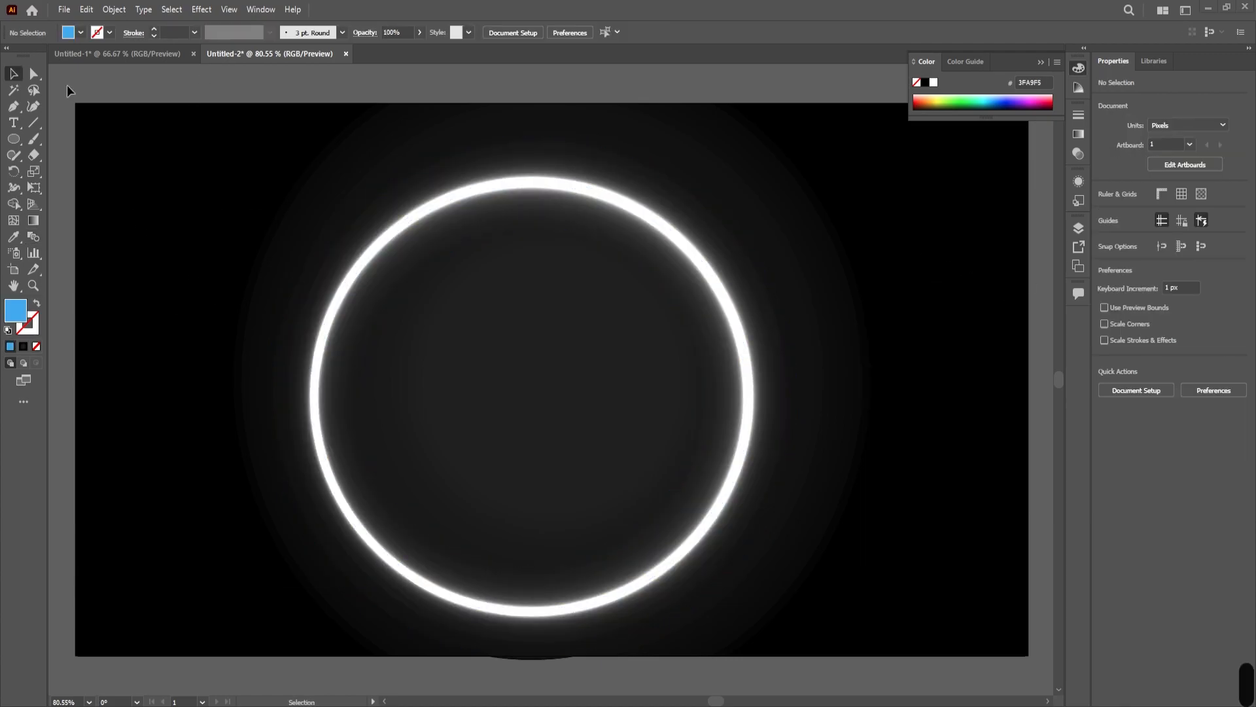
left_click(391, 231)
left_click_drag(531, 133, 531, 179)
left_click(514, 345)
left_click(406, 280)
left_click(456, 303)
left_click_drag(557, 250, 567, 231)
left_click(65, 83)
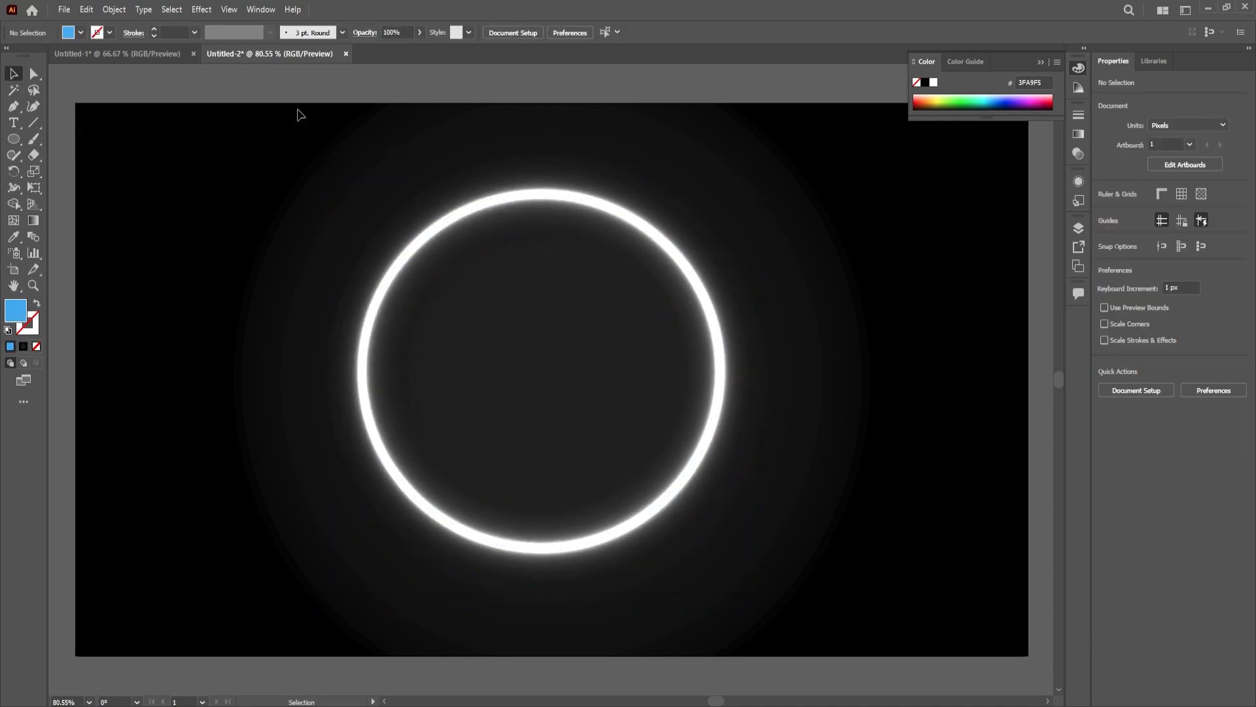
Unlock the background rectangle and lock the glowing ring instead.
left_click(114, 9)
left_click(131, 128)
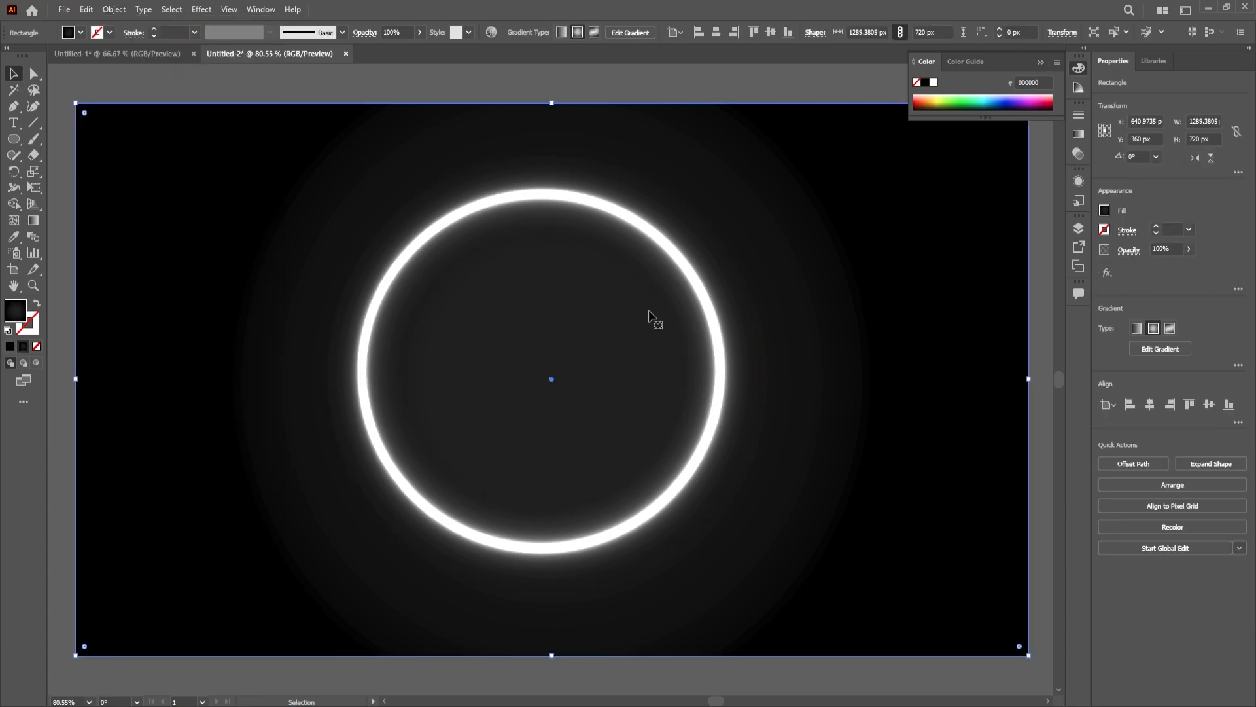
left_click(676, 280)
left_click(114, 10)
mouse_move(134, 104)
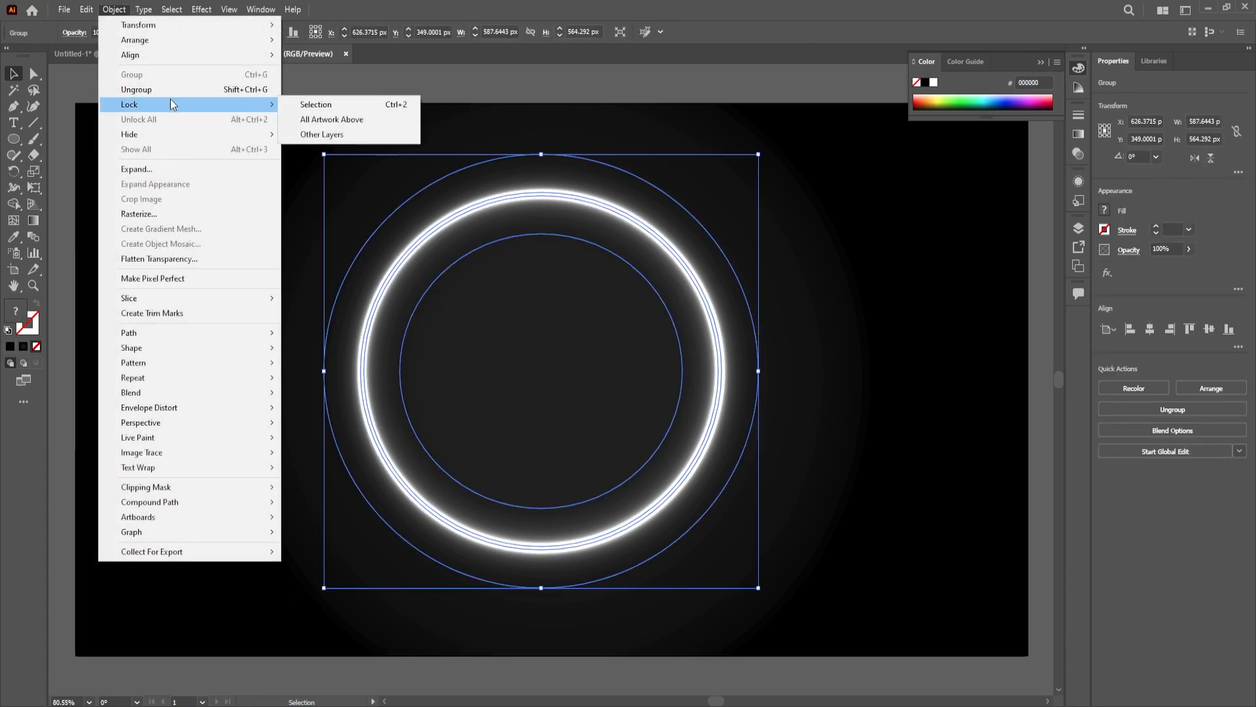
left_click(292, 105)
Try the blue swatches 0071BC and 29ABE2 on the outer stop of the background rectangle's radial gradient.
left_click(151, 211)
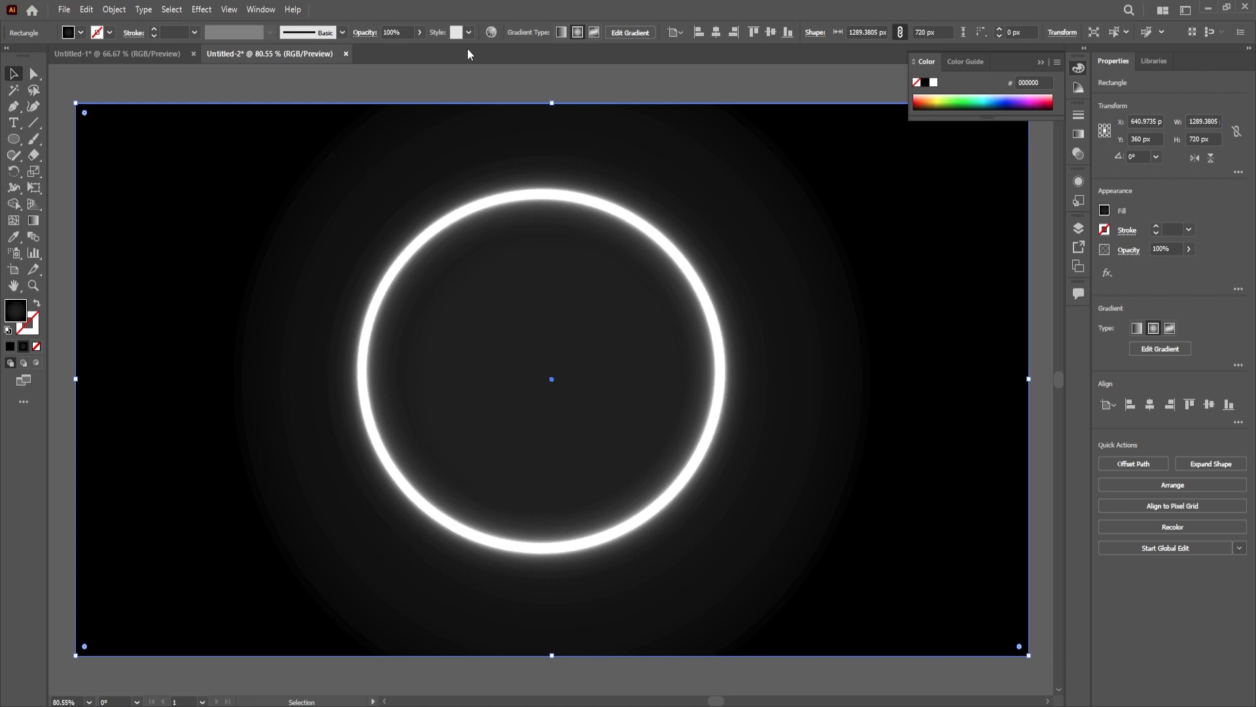
left_click(260, 9)
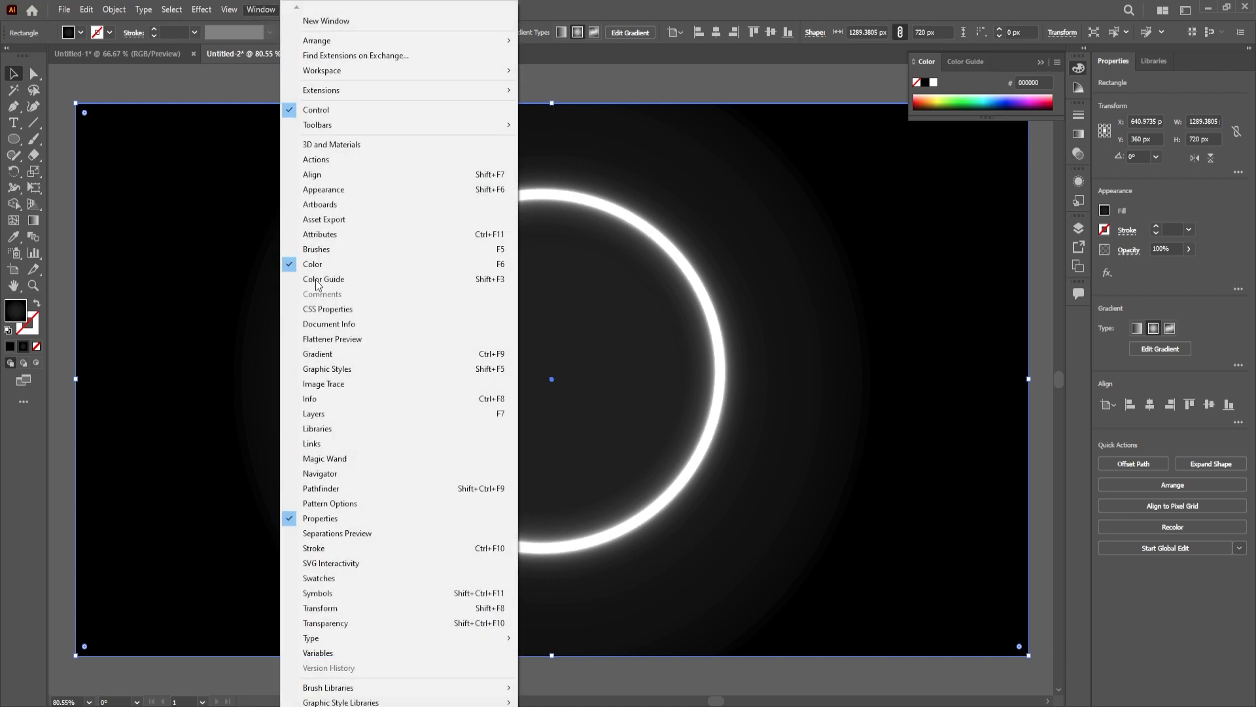
left_click(33, 222)
double_click(874, 381)
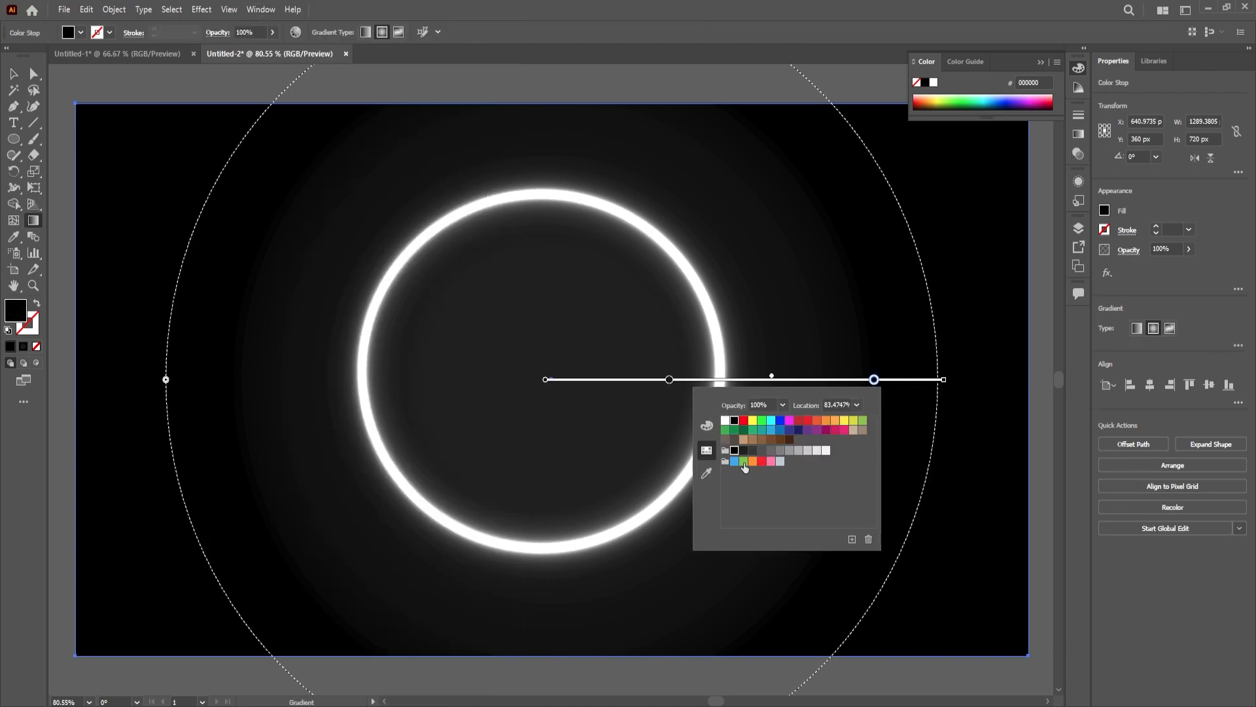
left_click(780, 431)
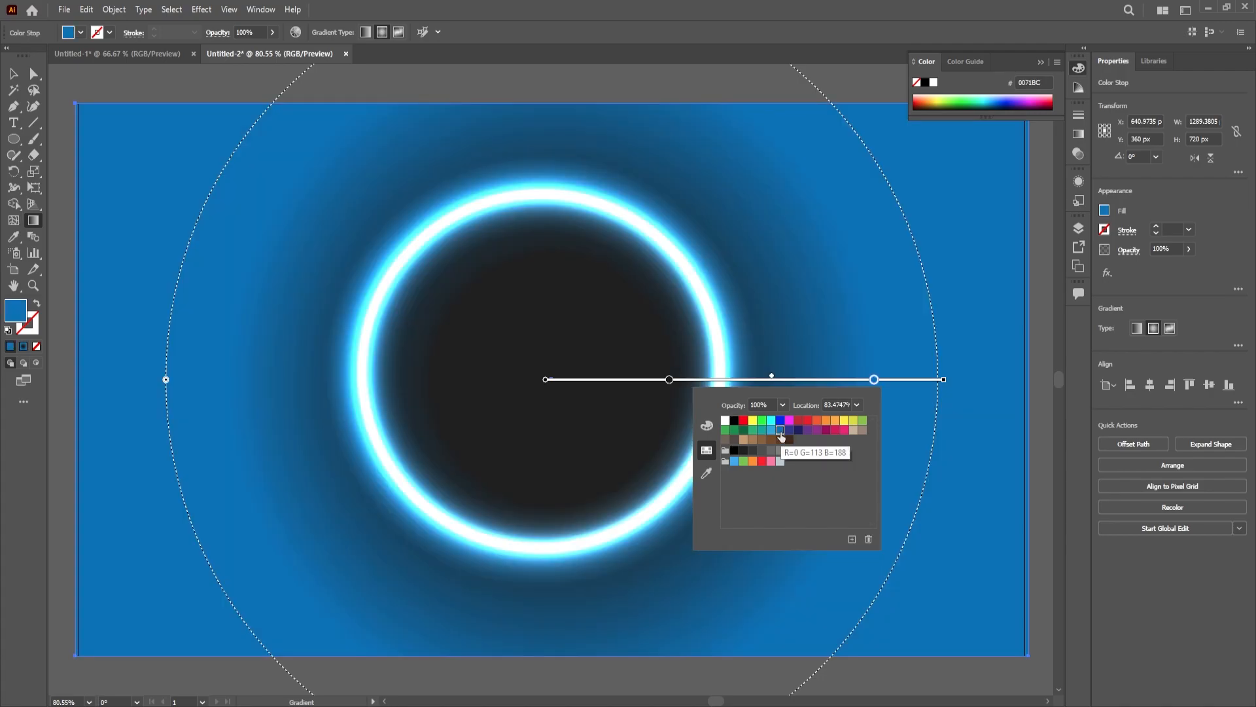
key("ctrl+z")
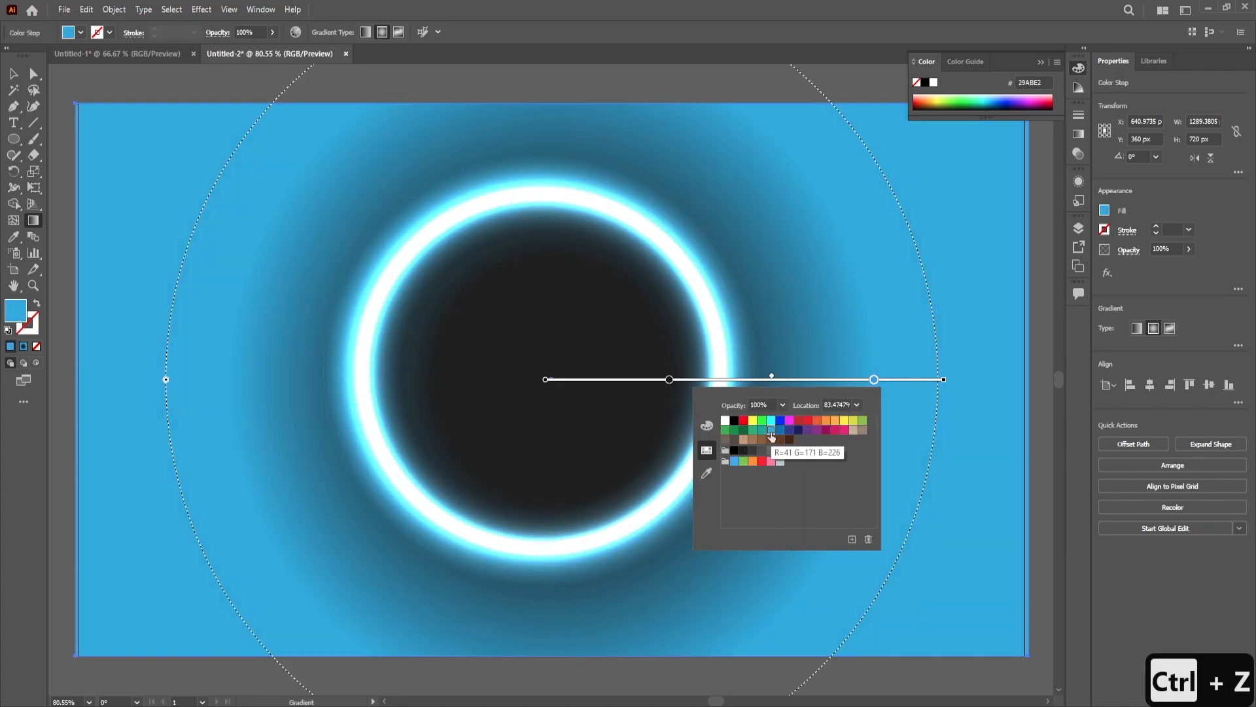
key("ctrl+z")
key("ctrl+z")
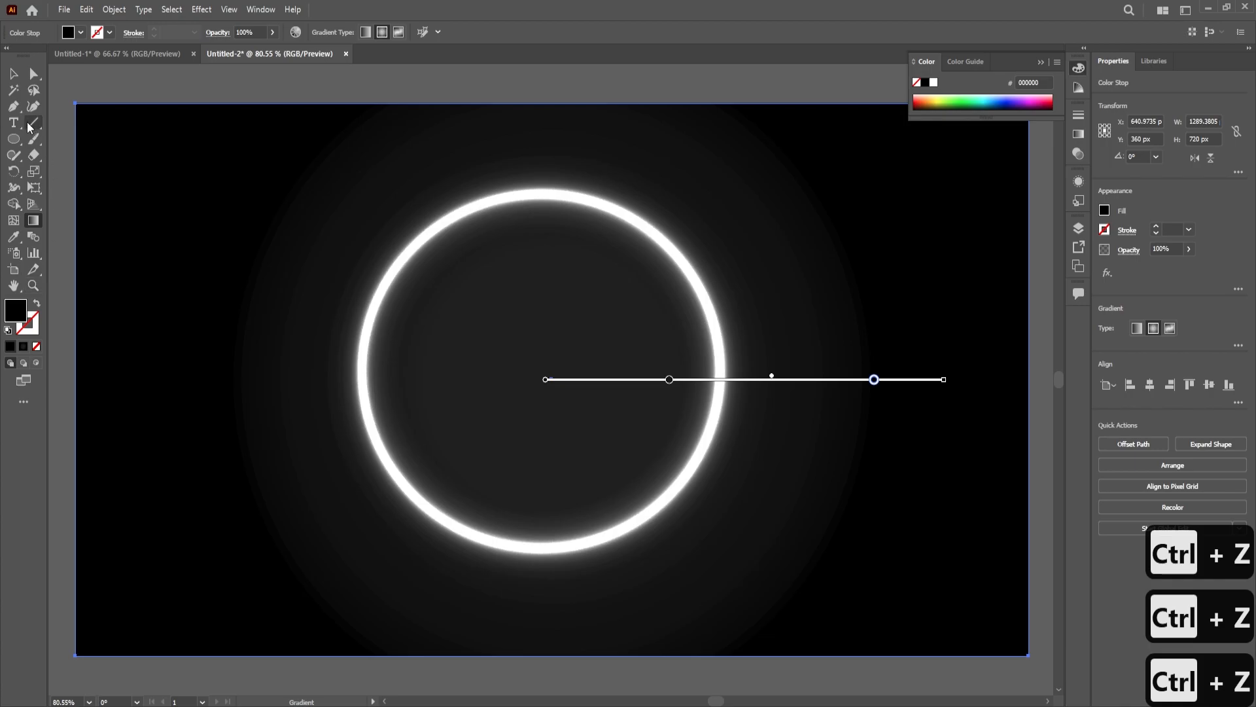
Change the background rectangle's fill to a freeform gradient drawn with points.
left_click(13, 75)
left_click(260, 9)
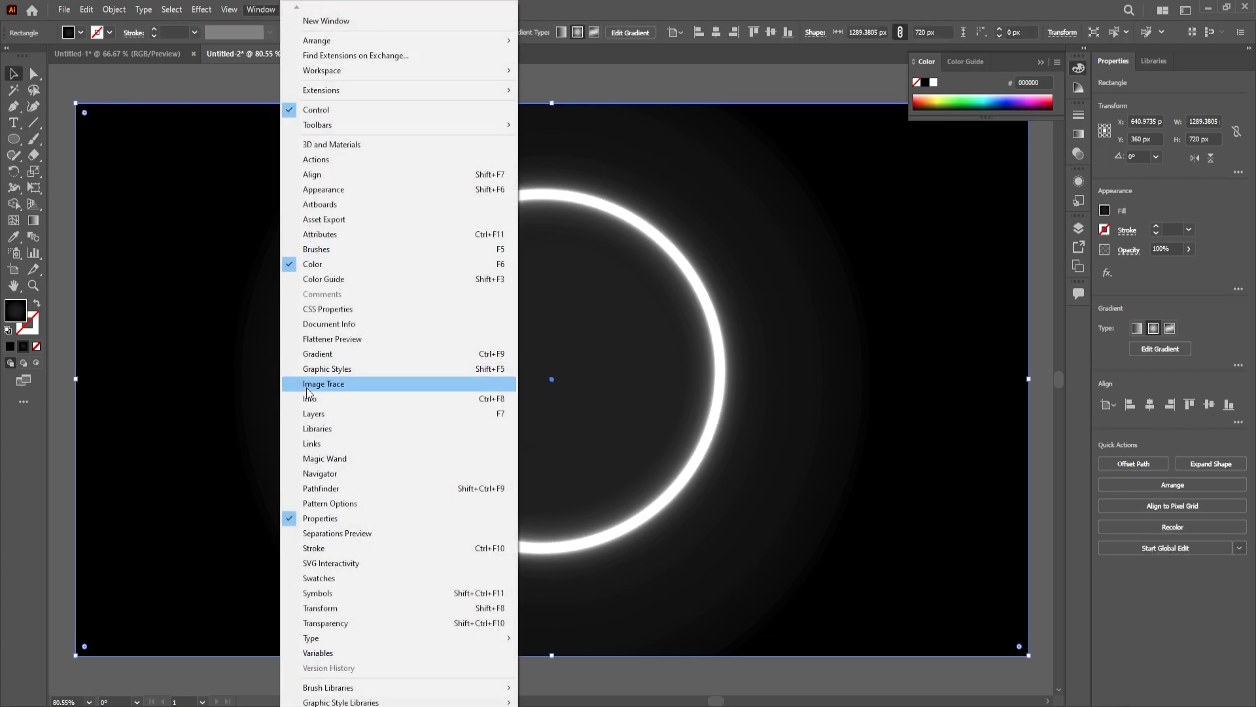
left_click(308, 351)
left_click(1012, 131)
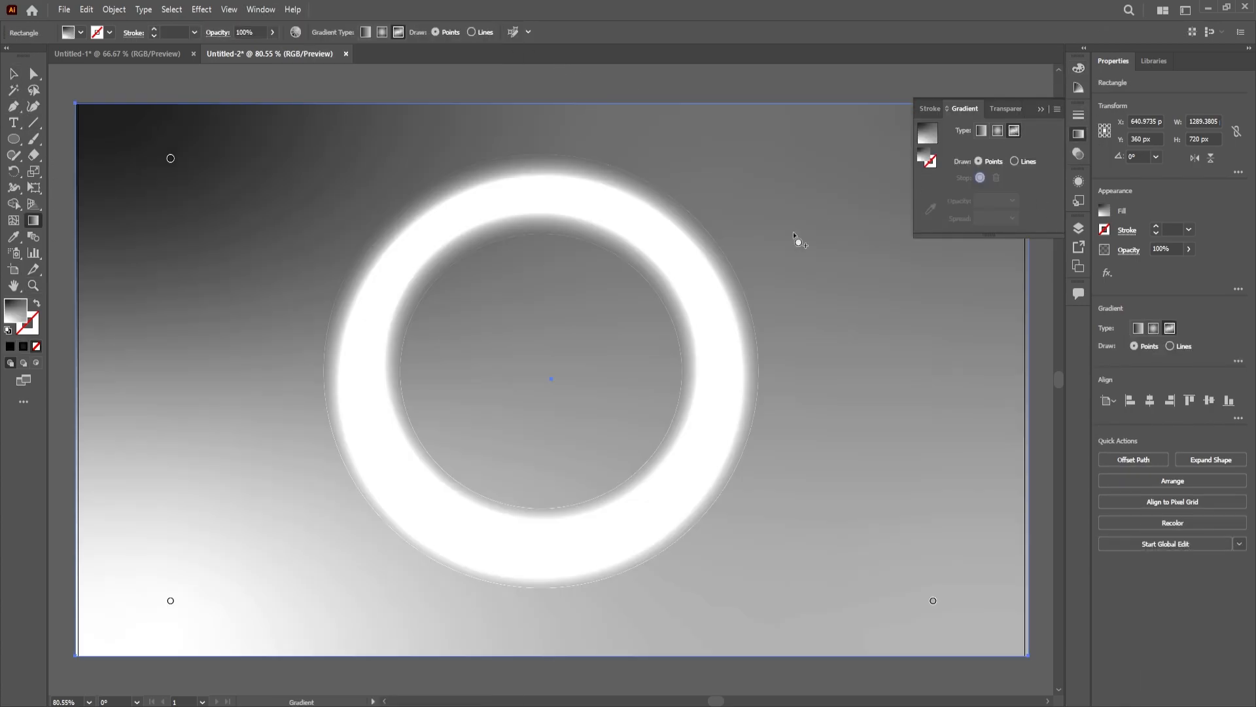
Colour the freeform gradient's upper-left stop black and its lower-left stop very dark grey.
double_click(170, 158)
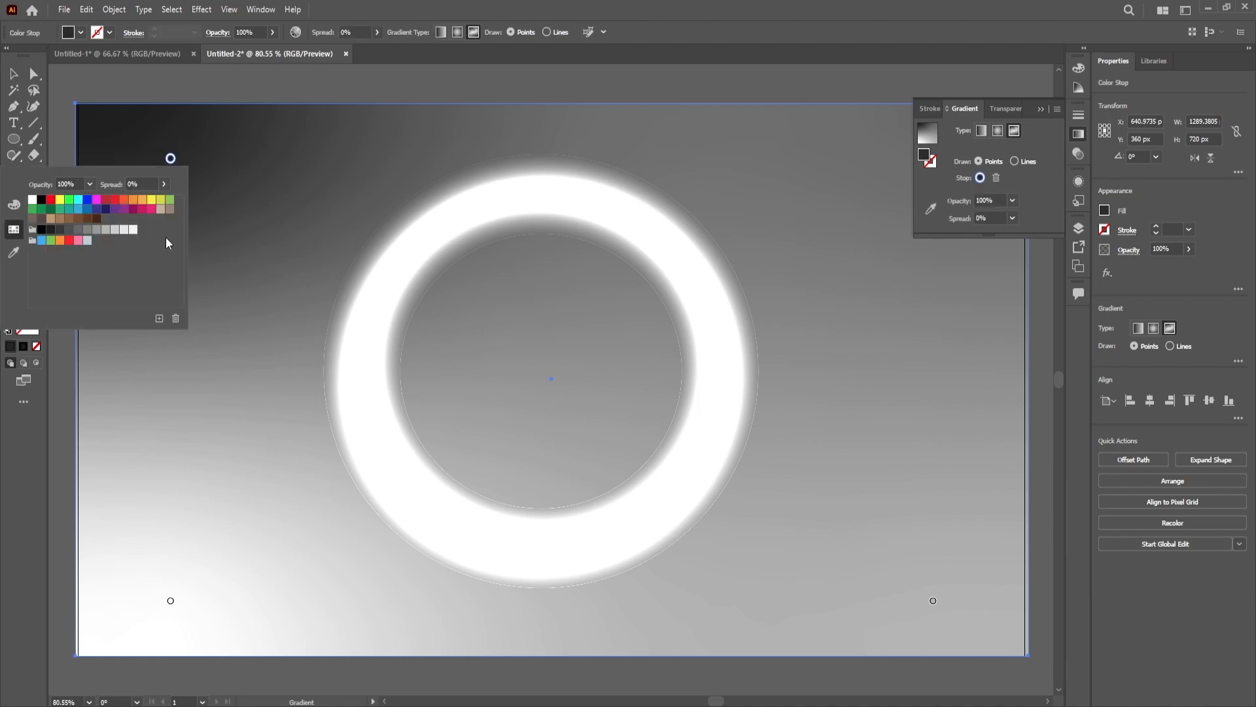
left_click(42, 230)
double_click(170, 600)
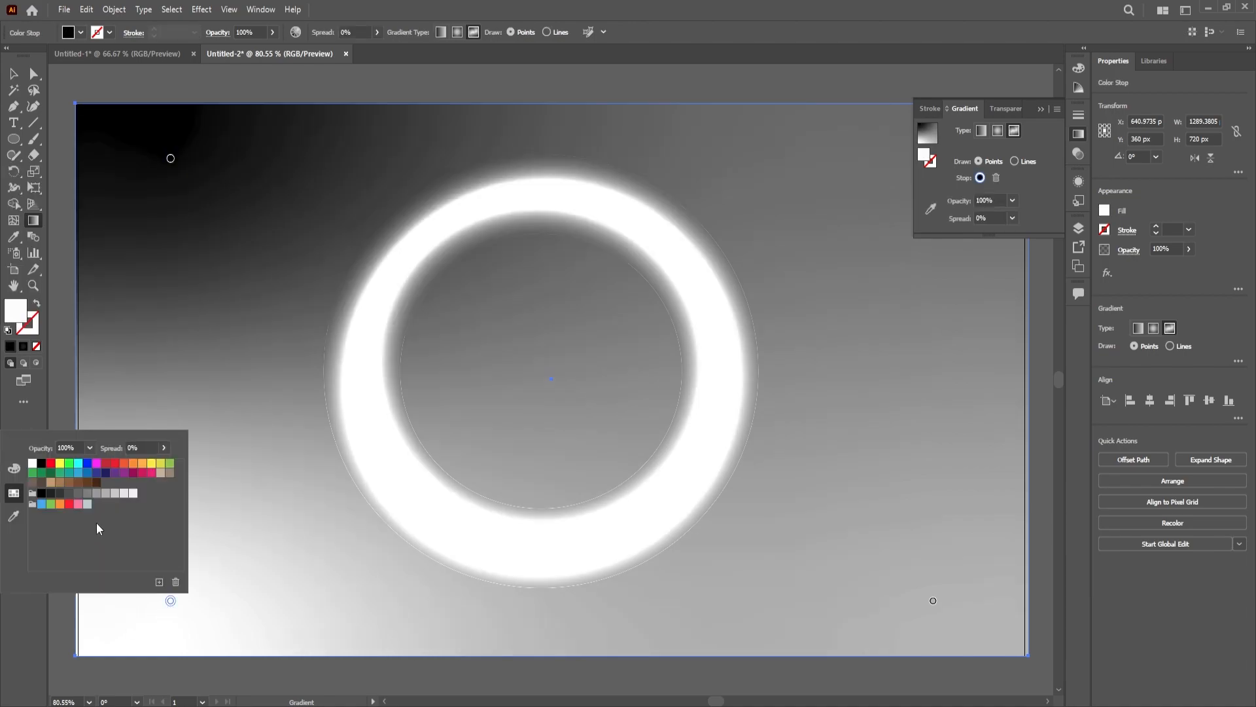
left_click(51, 494)
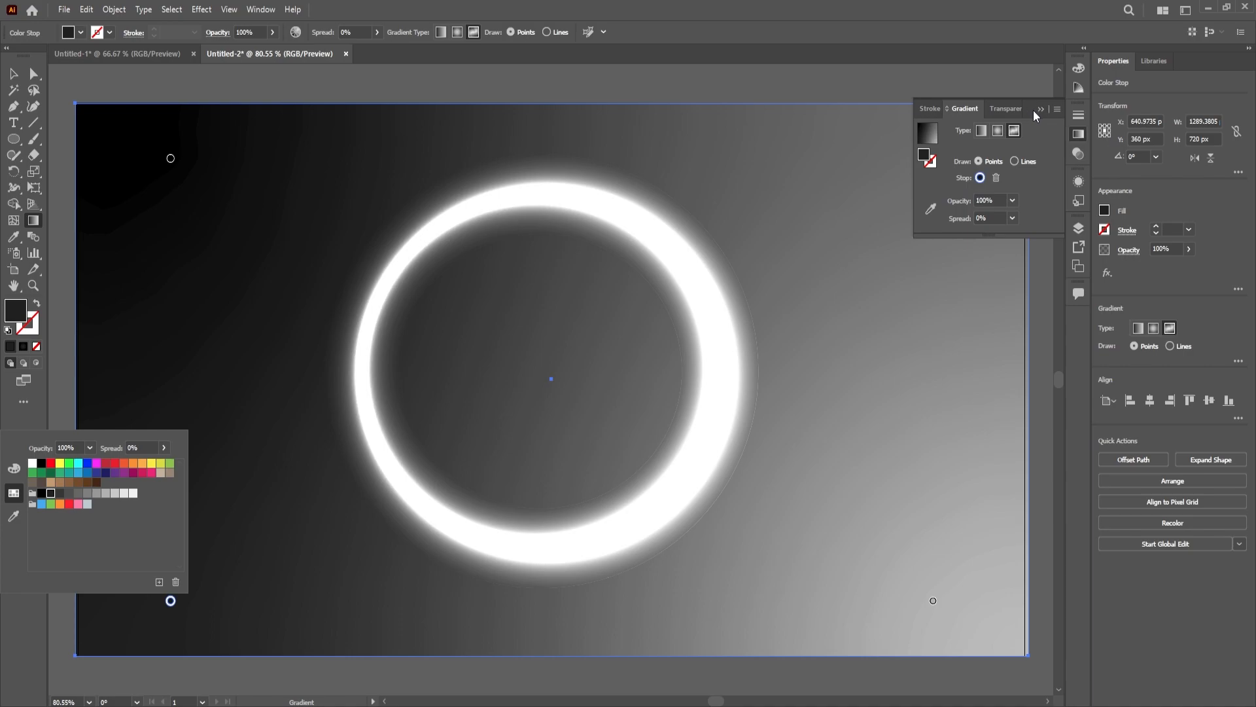
Colour the background gradient's upper-right and lower-right stops dark grey.
left_click(1079, 134)
double_click(933, 159)
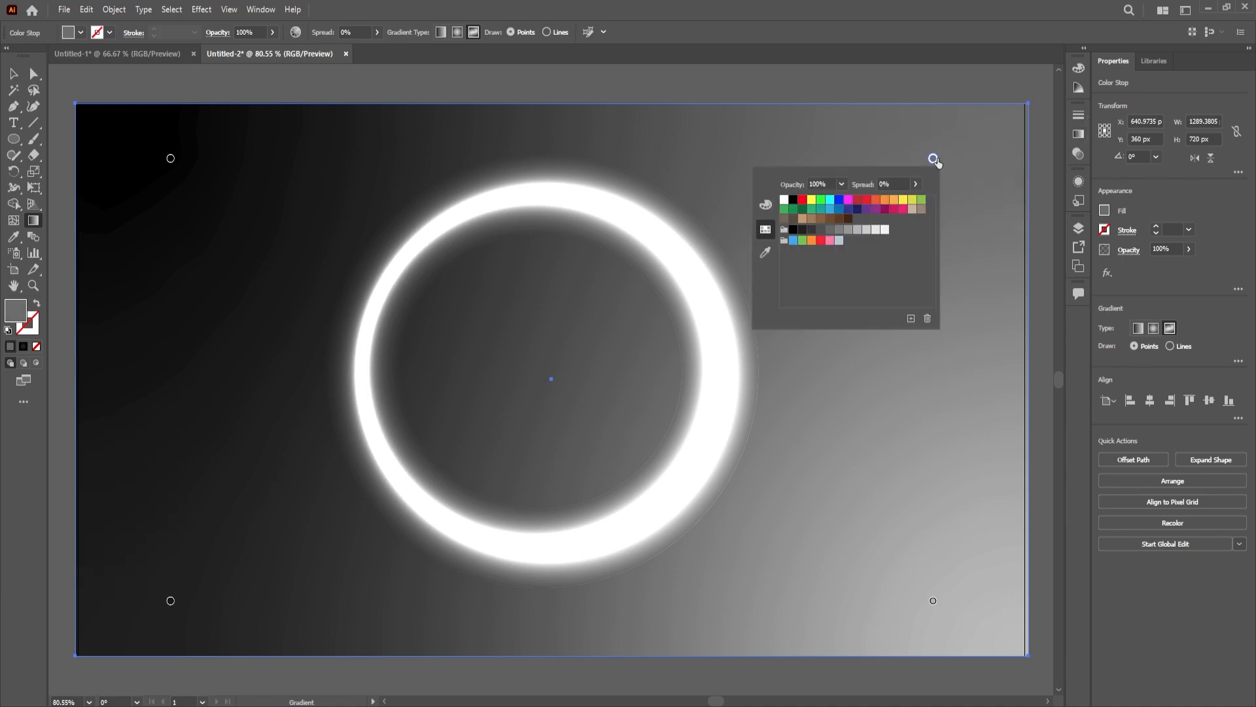
left_click(811, 230)
double_click(933, 600)
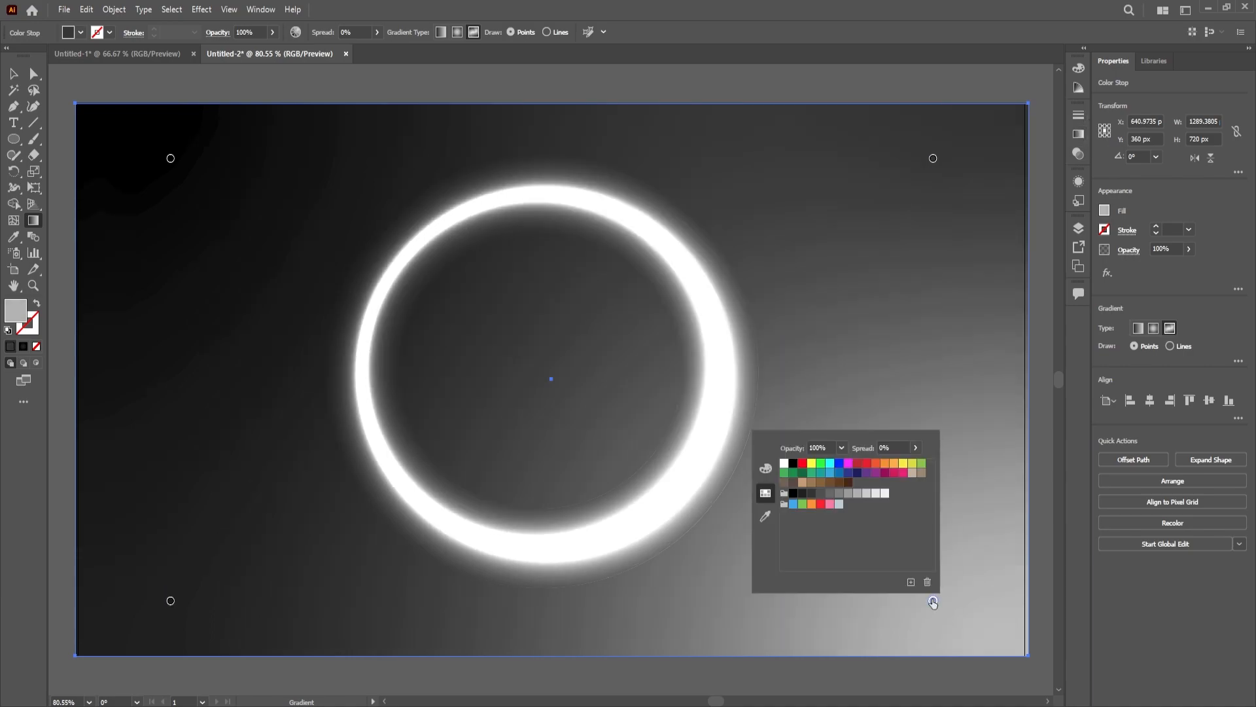
left_click(811, 493)
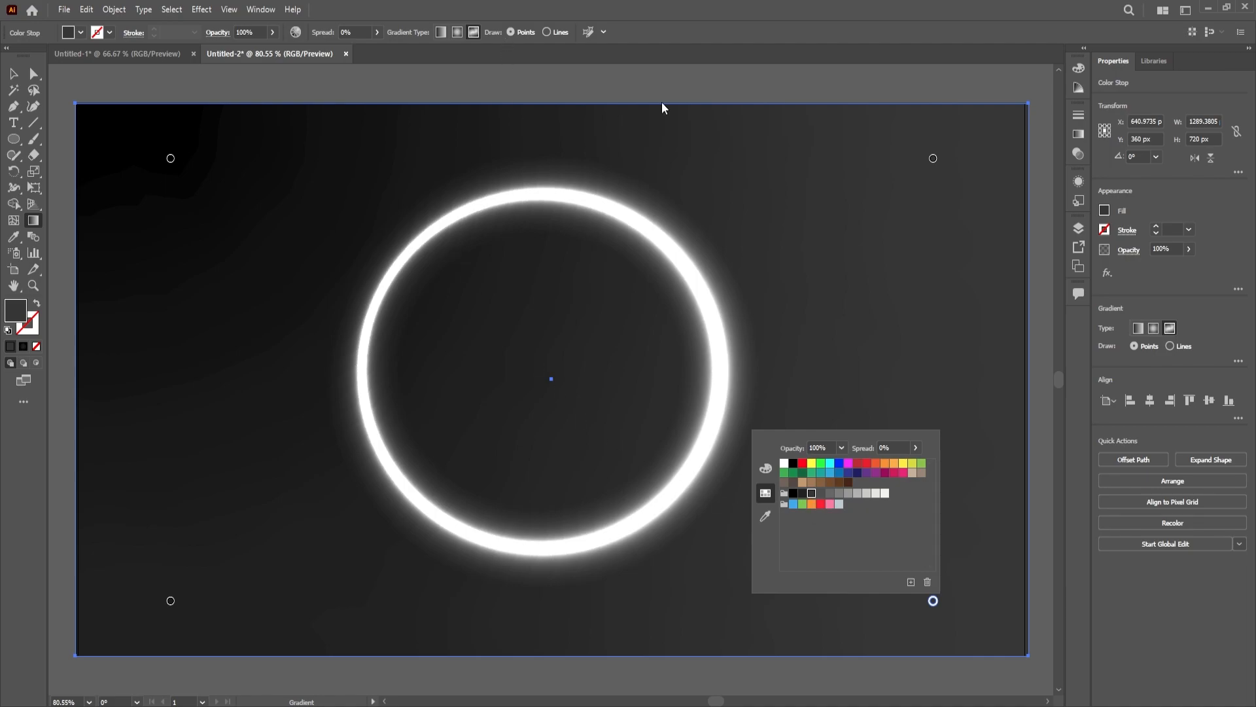
Recolour the background gradient's upper-right stop with the dark brown swatch R=66 G=33 B=11 after trying lighter tan and brown swatches.
double_click(933, 158)
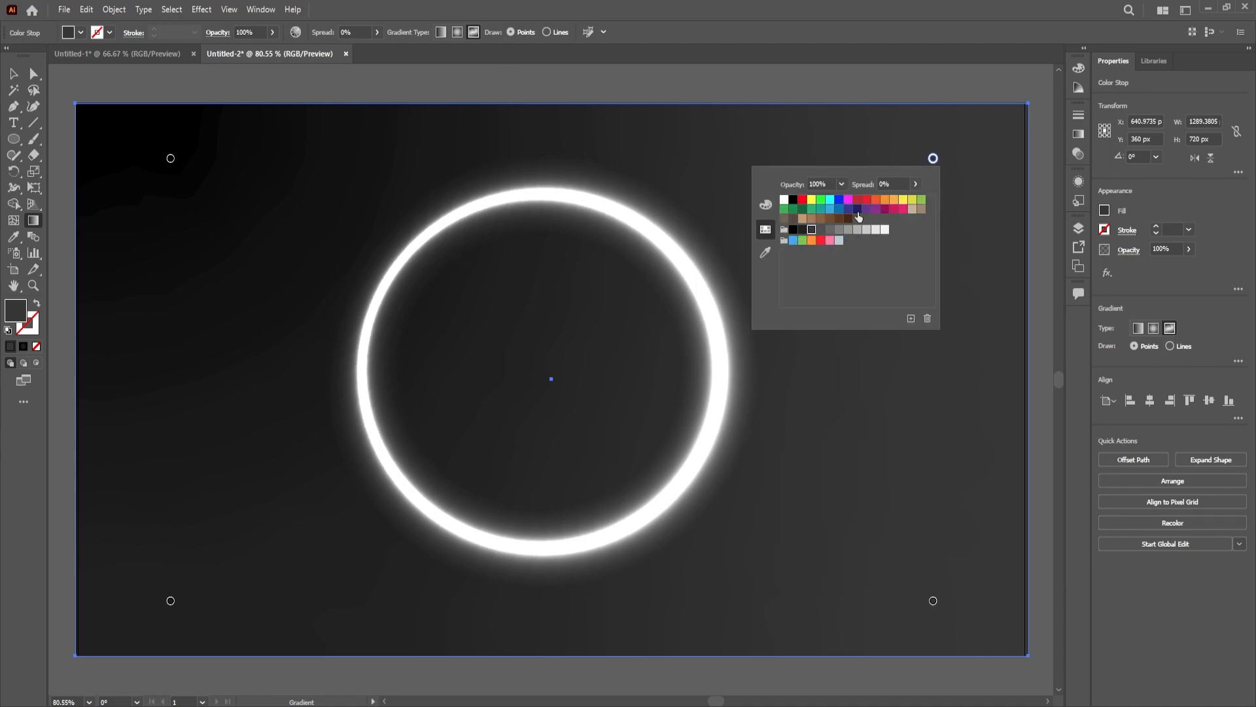
left_click(913, 210)
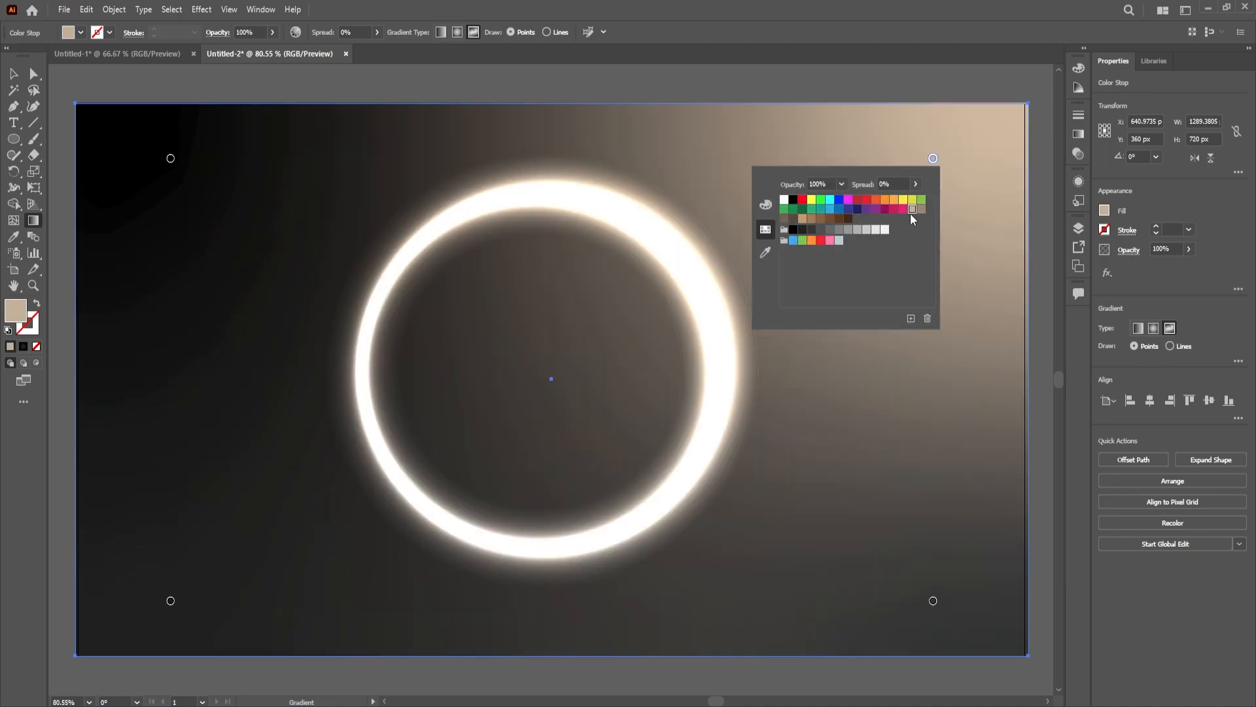
left_click(830, 218)
left_click(839, 218)
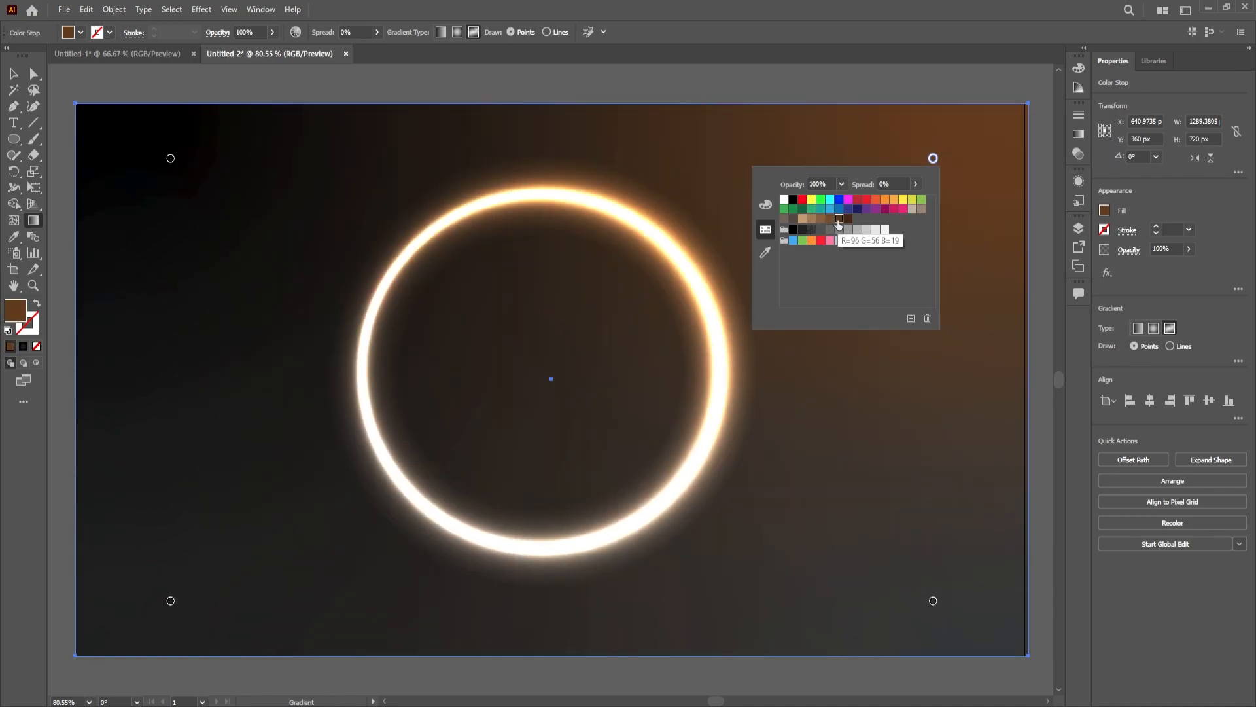
left_click(848, 219)
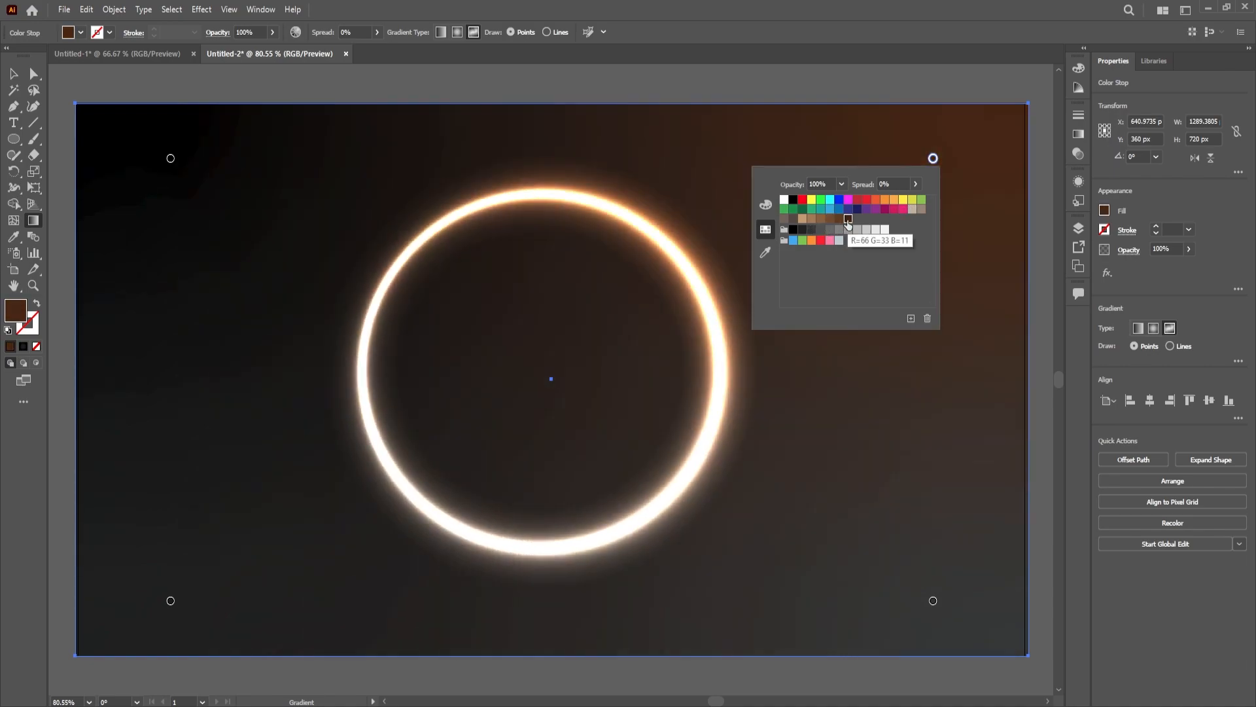
Recolour the background gradient's lower-right stop with the very dark grey swatch next to black.
left_click(933, 600)
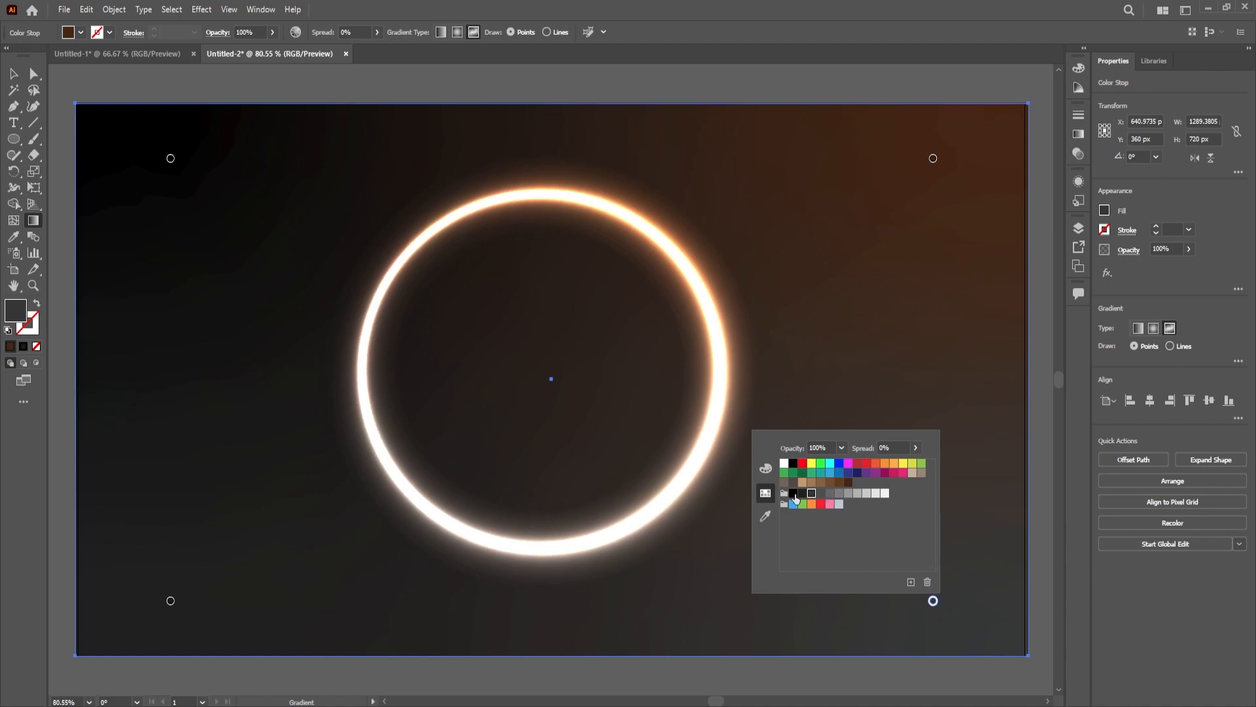
left_click(802, 493)
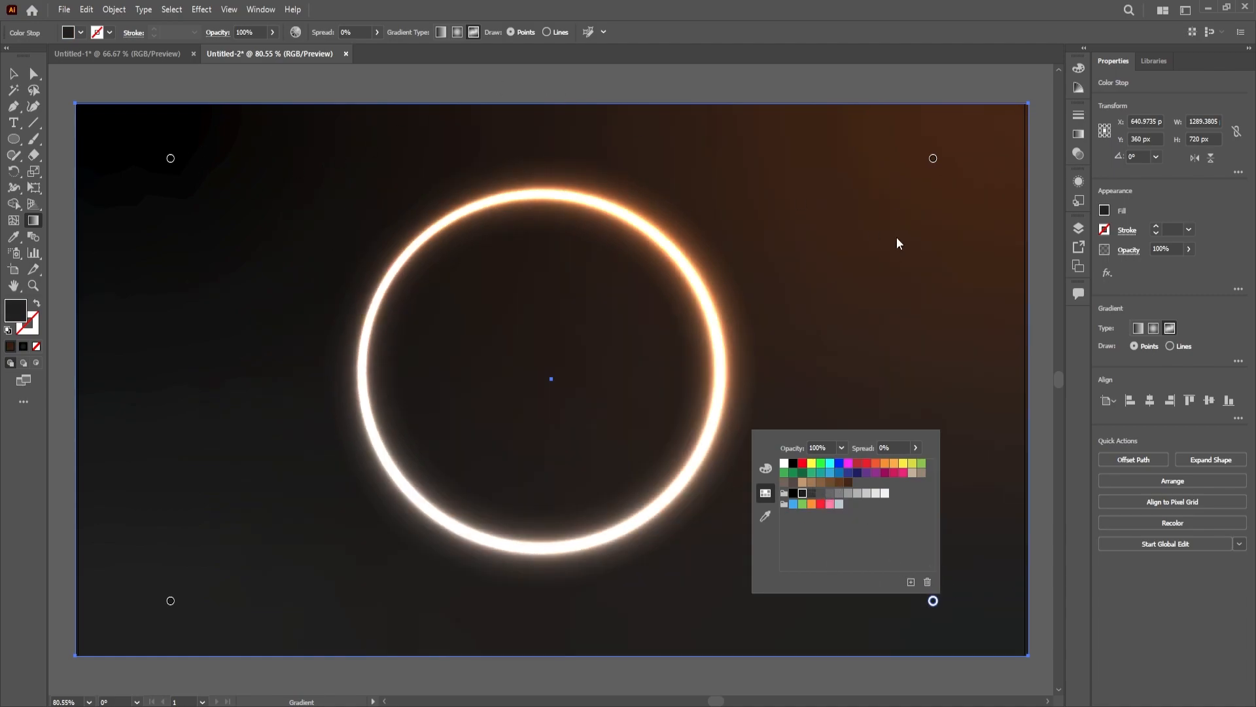
left_click(896, 106)
Reposition the gradient stops: brown nearer the upper-right corner, lower-left slightly upward, and lower-right up beside the brown stop.
left_click_drag(934, 160, 999, 137)
left_click_drag(169, 607, 140, 542)
left_click_drag(934, 606, 941, 192)
mouse_move(997, 137)
left_mouse_down()
mouse_move(1001, 325)
mouse_move(752, 611)
mouse_move(813, 572)
mouse_move(1024, 154)
mouse_move(991, 143)
mouse_move(985, 155)
left_mouse_up()
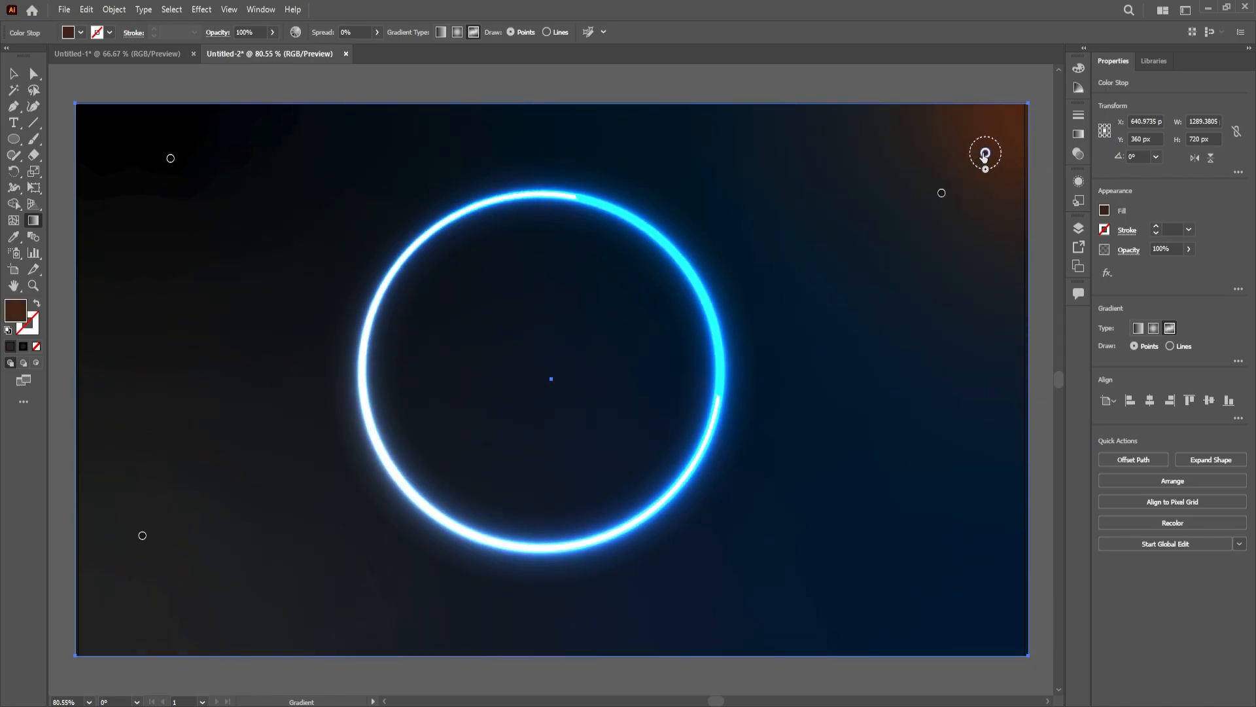
Try removing the dark brown gradient stop and adjusting the grey stop beside it.
key("Delete")
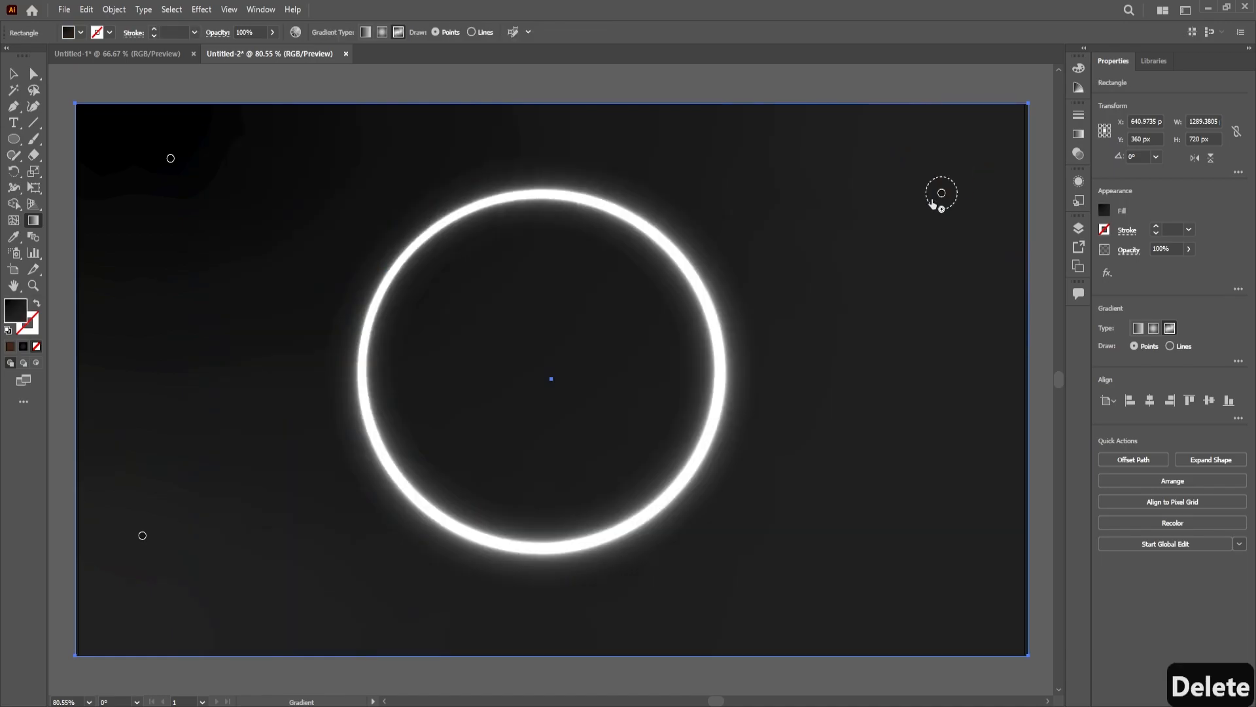
key("ctrl+z")
left_click_drag(989, 157, 1035, 100)
double_click(995, 143)
left_click(942, 241)
mouse_move(942, 243)
left_mouse_down()
mouse_move(970, 208)
mouse_move(949, 237)
left_mouse_up()
double_click(949, 237)
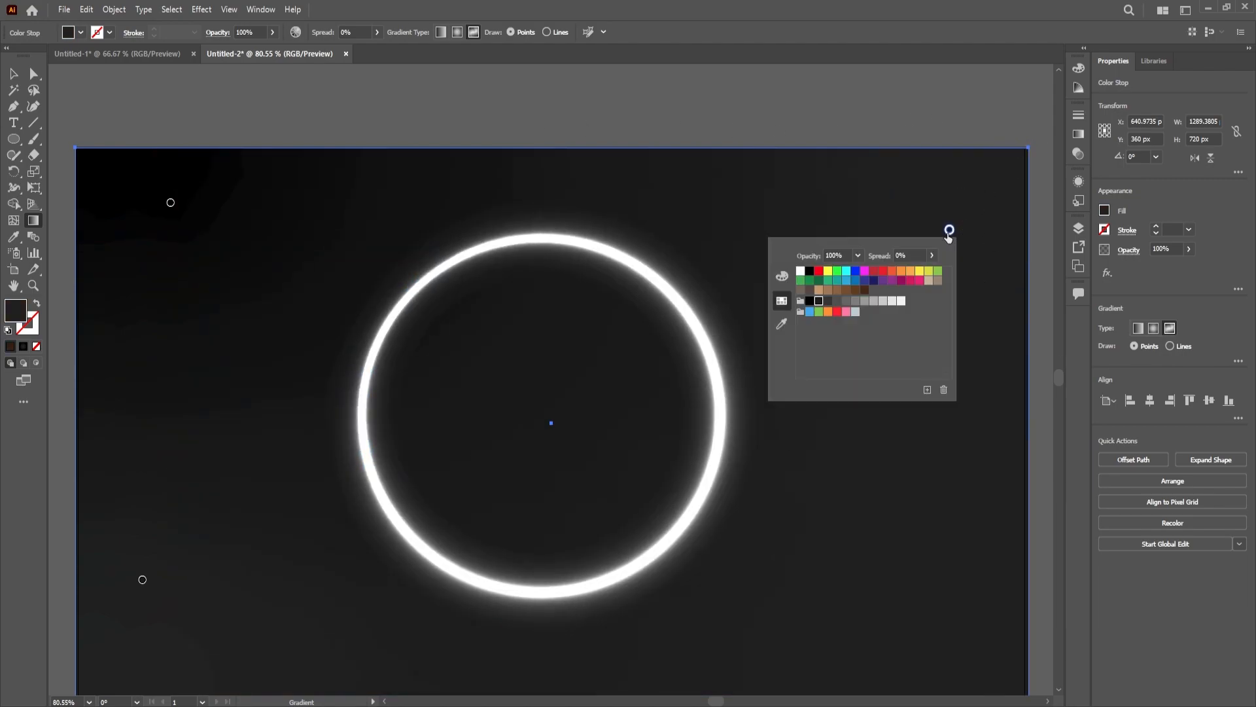
key("ctrl+z")
key("ctrl+z")
key("ctrl+z")
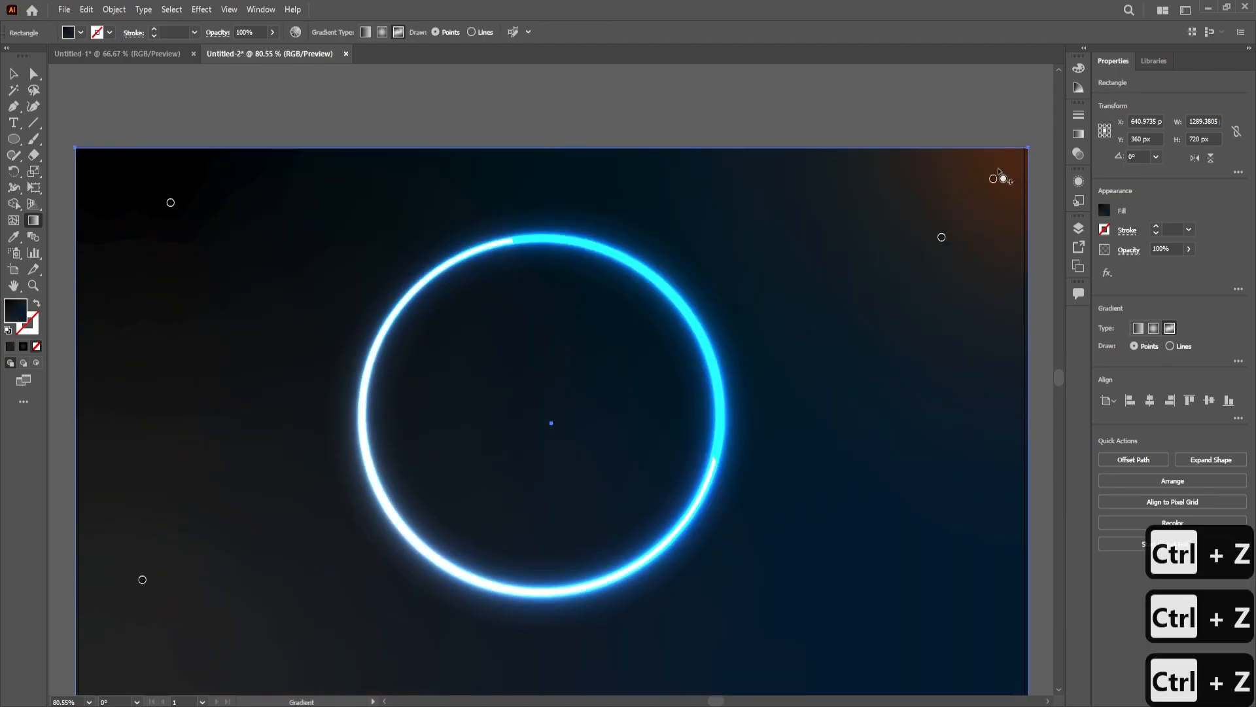
Move the brown stop into the background's upper-right corner and shift the neighbouring grey stop and the upper-left black stop slightly outward.
scroll(955, 177, "down", 2)
left_click_drag(993, 114, 1018, 88)
left_click_drag(942, 175, 960, 146)
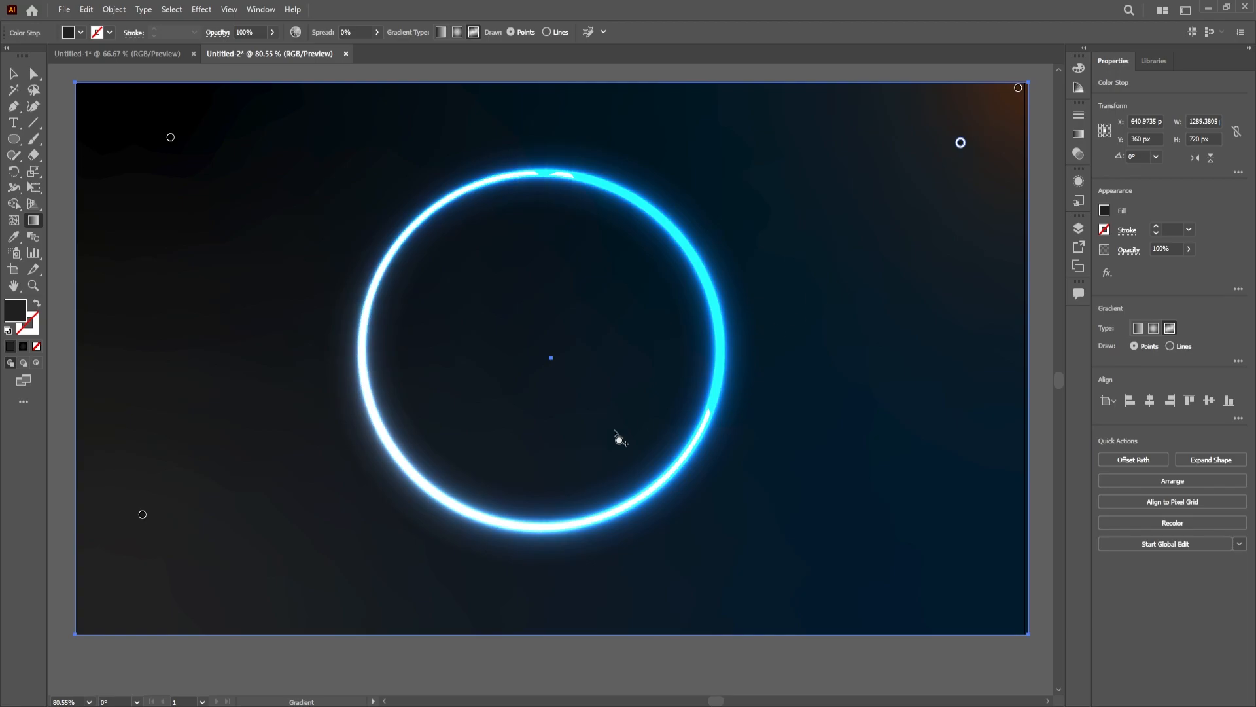
scroll(262, 393, "up", 2)
left_click_drag(170, 188, 152, 195)
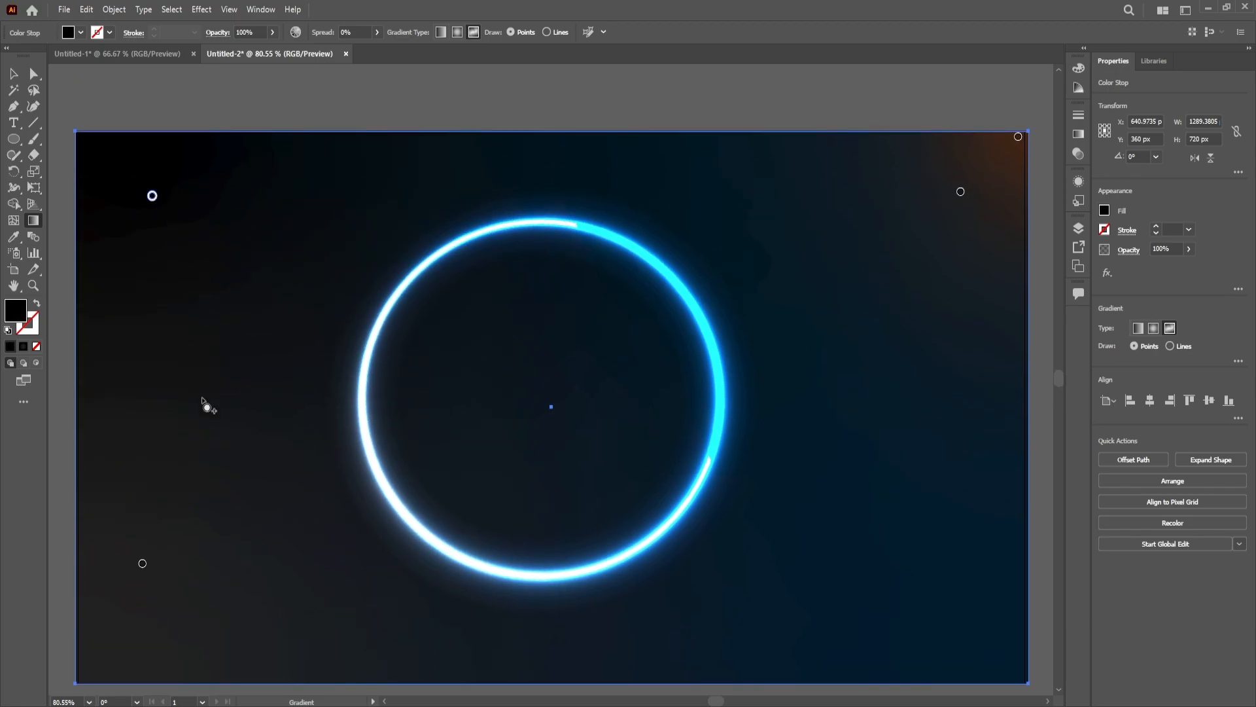
Lock the background rectangle with its finished freeform gradient.
key("v")
scroll(152, 196, "down", 1)
left_click(113, 9)
mouse_move(138, 108)
left_click(317, 104)
Draw an ellipse about 262 × 246 px in the artboard's upper-left area and give it a linear gradient fill.
left_click(13, 138)
left_click_drag(115, 141, 308, 331)
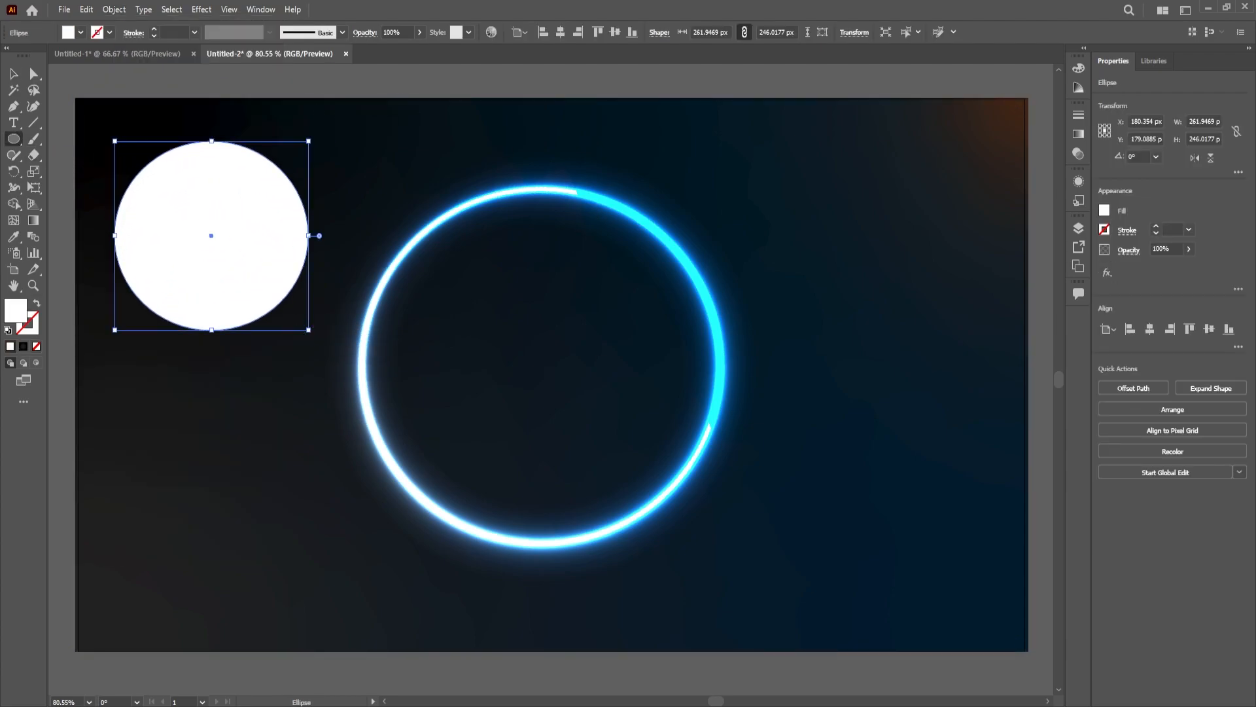
left_click(1078, 133)
left_click(995, 130)
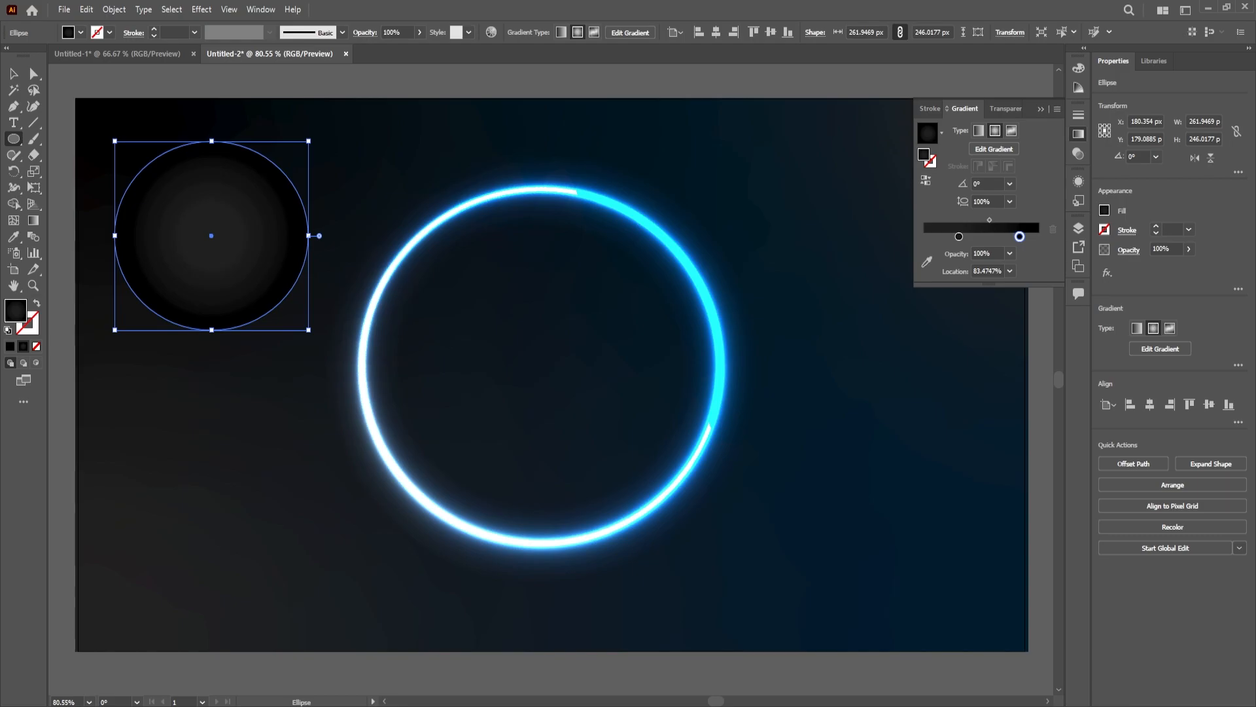
left_click(979, 131)
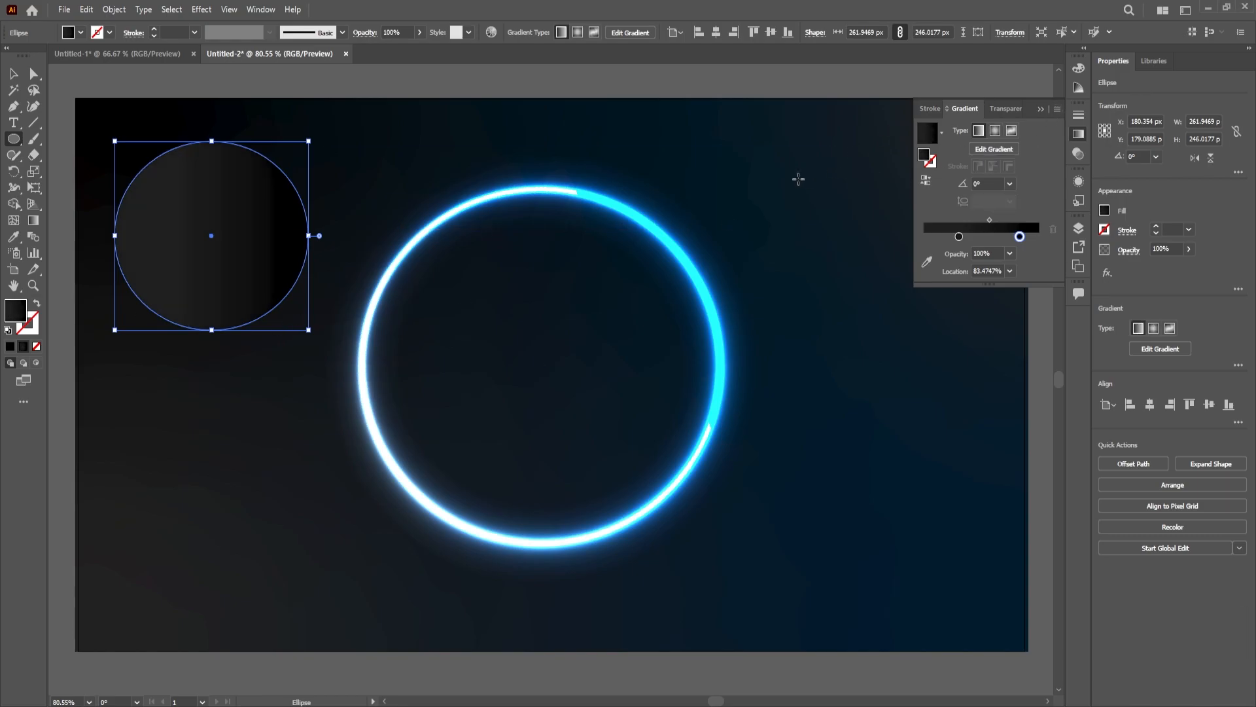
Fill the ellipse with the white-to-black linear gradient swatch.
left_click(260, 10)
left_click(321, 593)
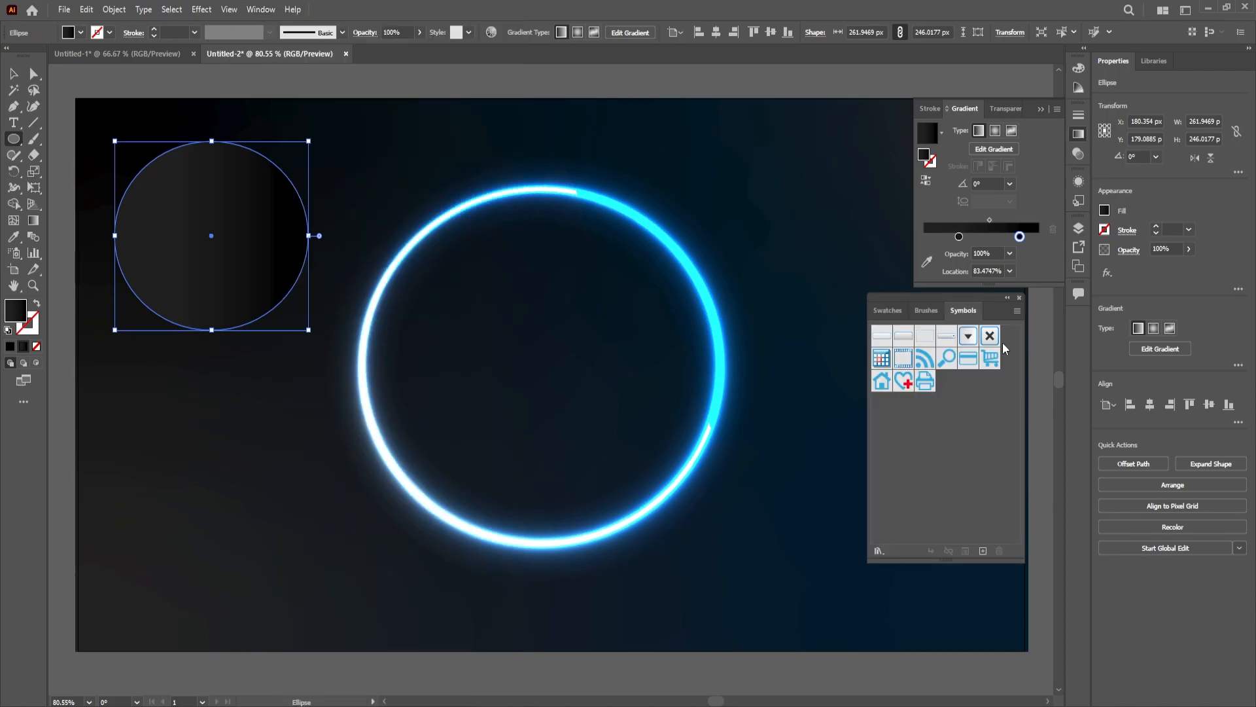
left_click(1019, 298)
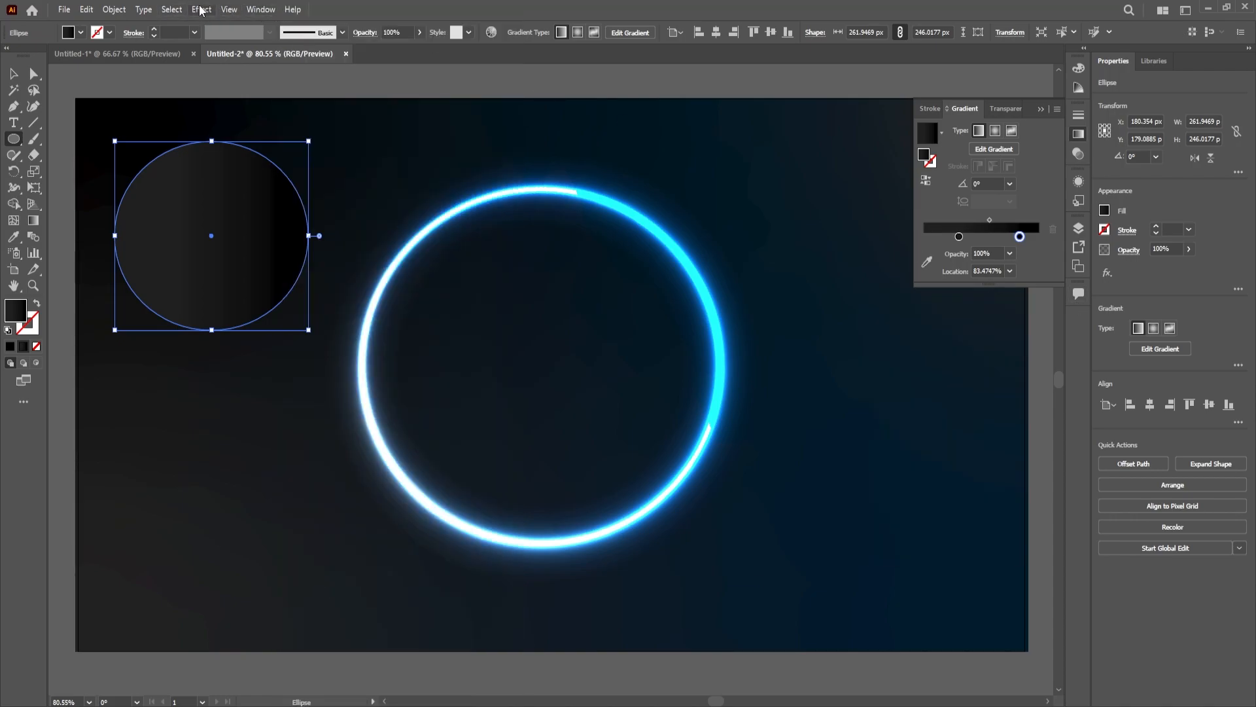
left_click(260, 10)
left_click(332, 578)
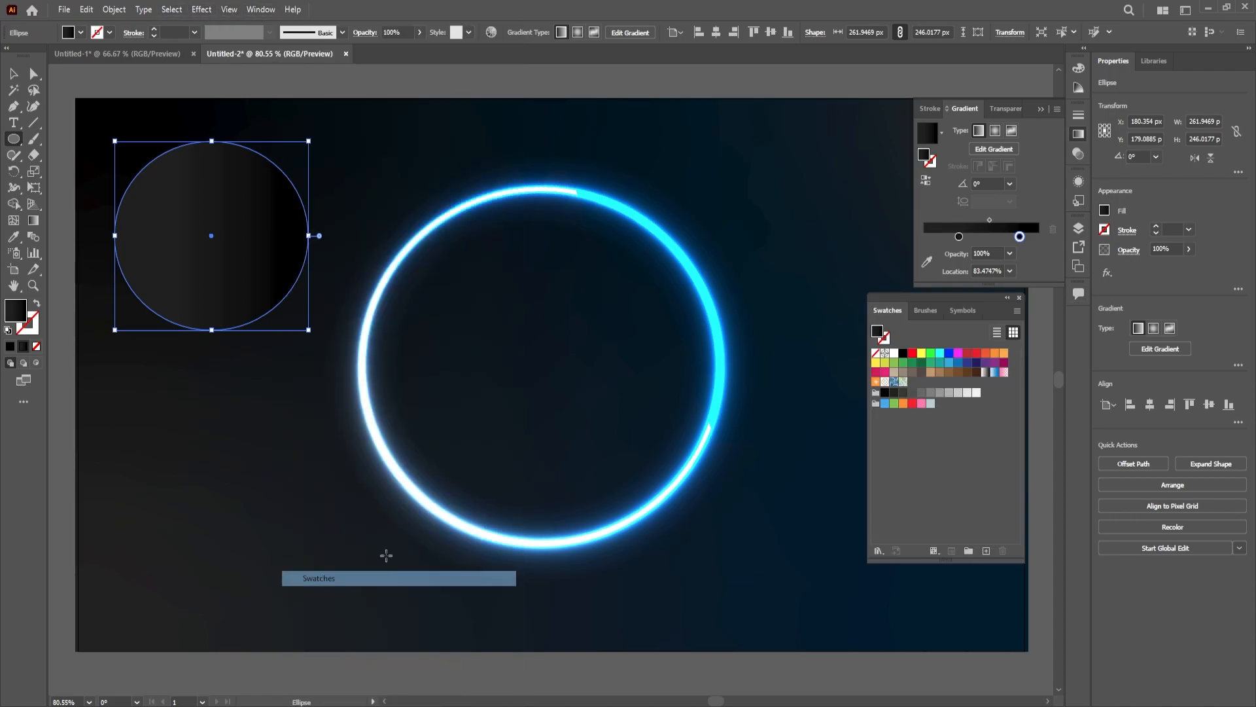
left_click(983, 372)
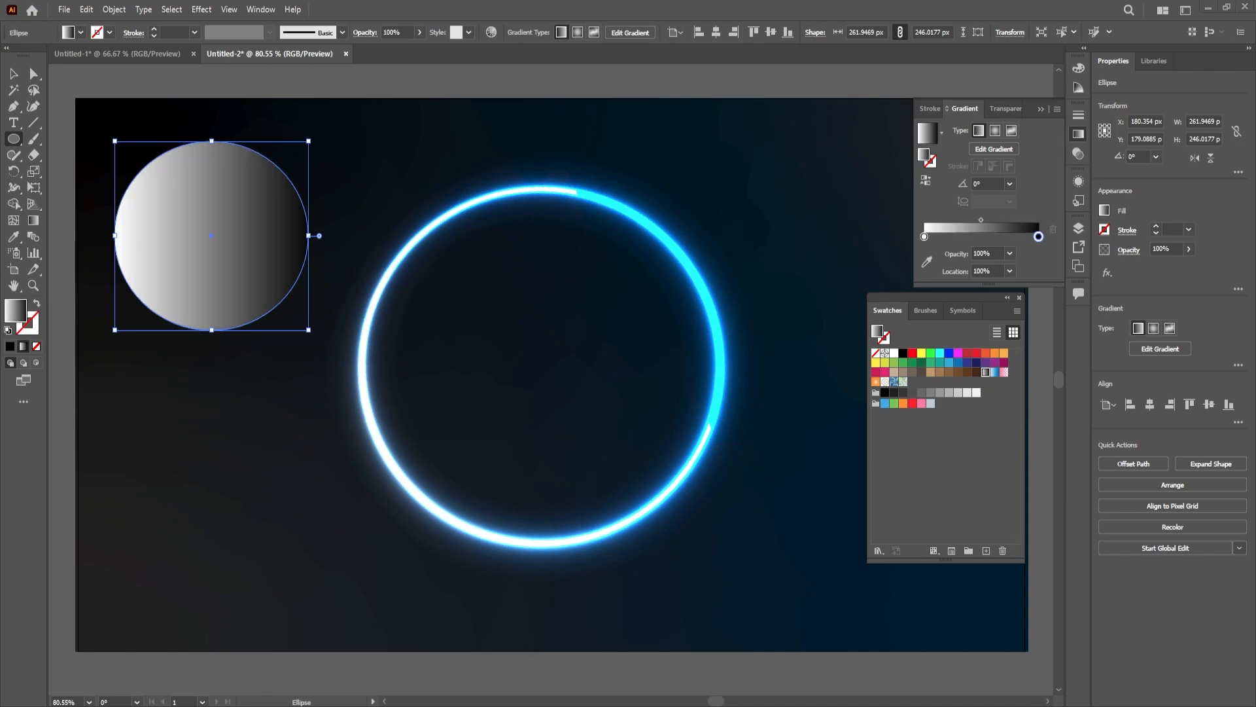
Set the ellipse's dark gradient stop to pure black (000000).
key("g")
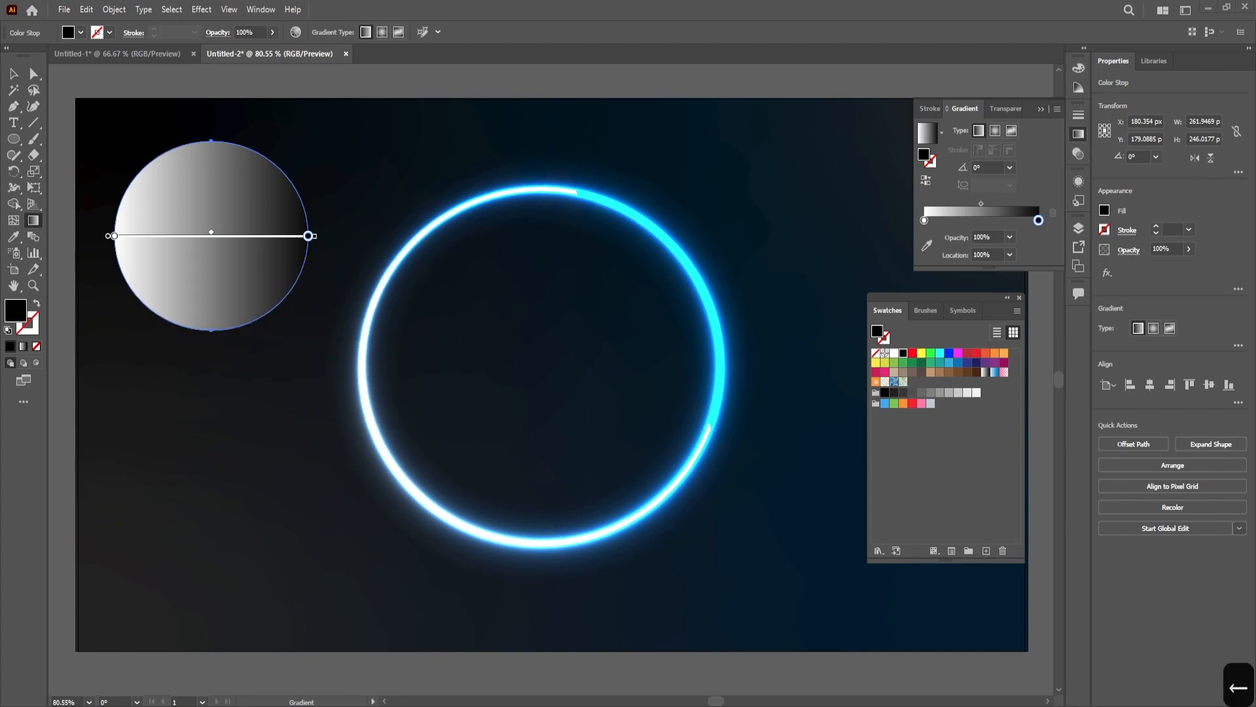
double_click(309, 236)
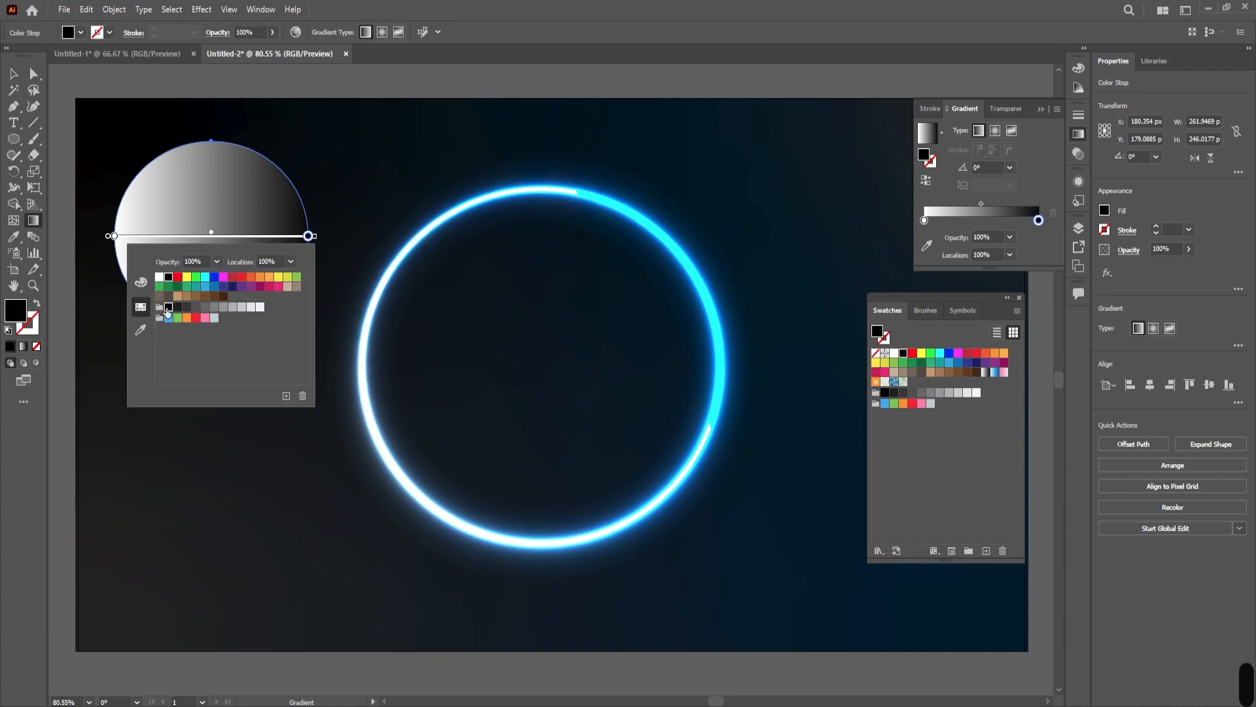
double_click(14, 311)
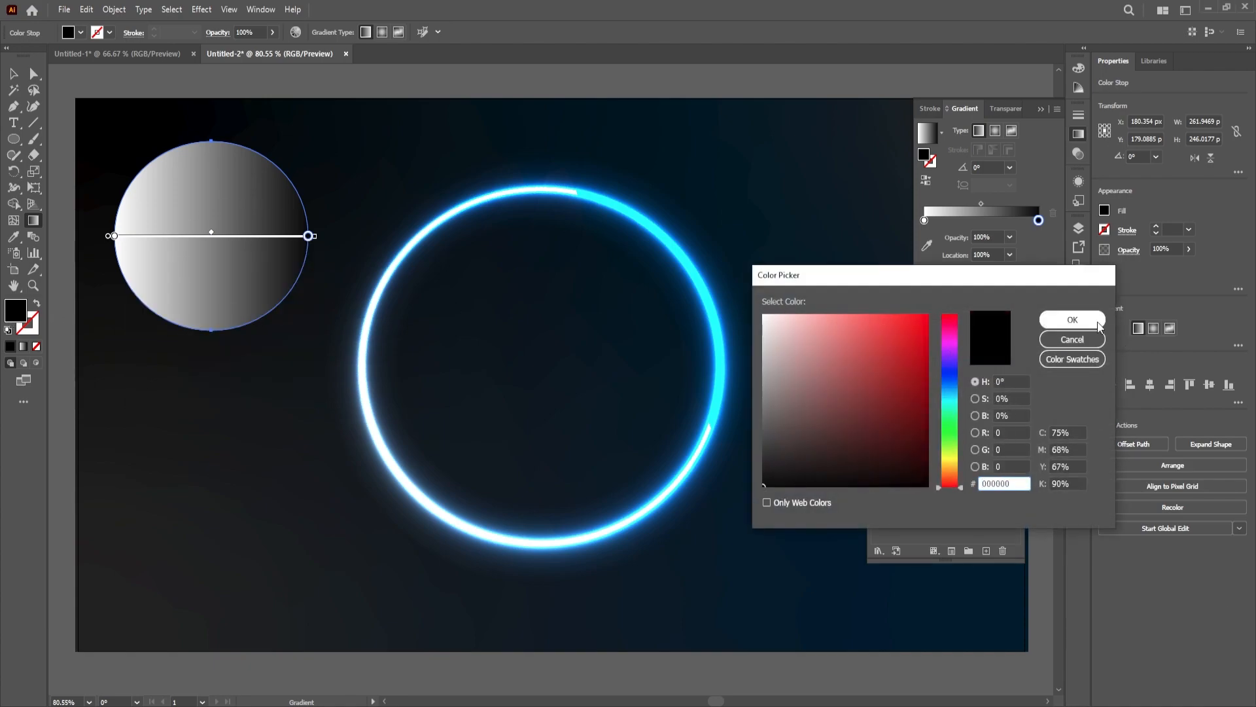
key("Return")
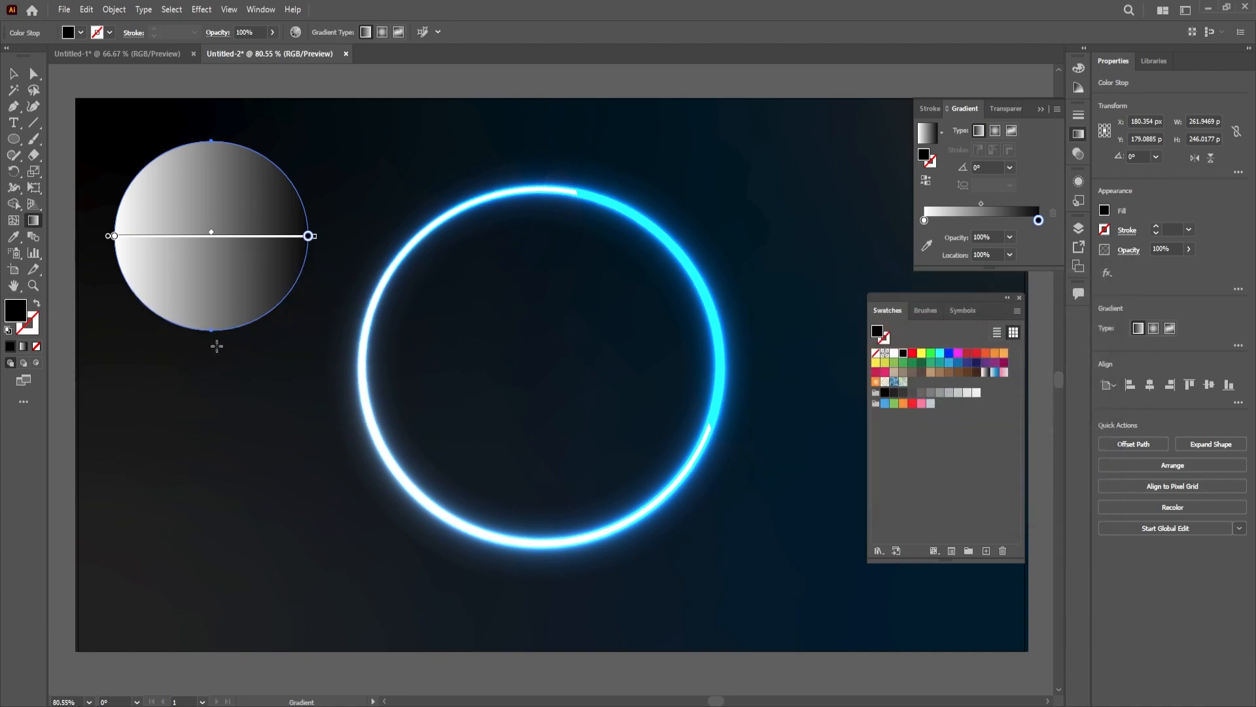
left_click(1131, 250)
left_click(13, 78)
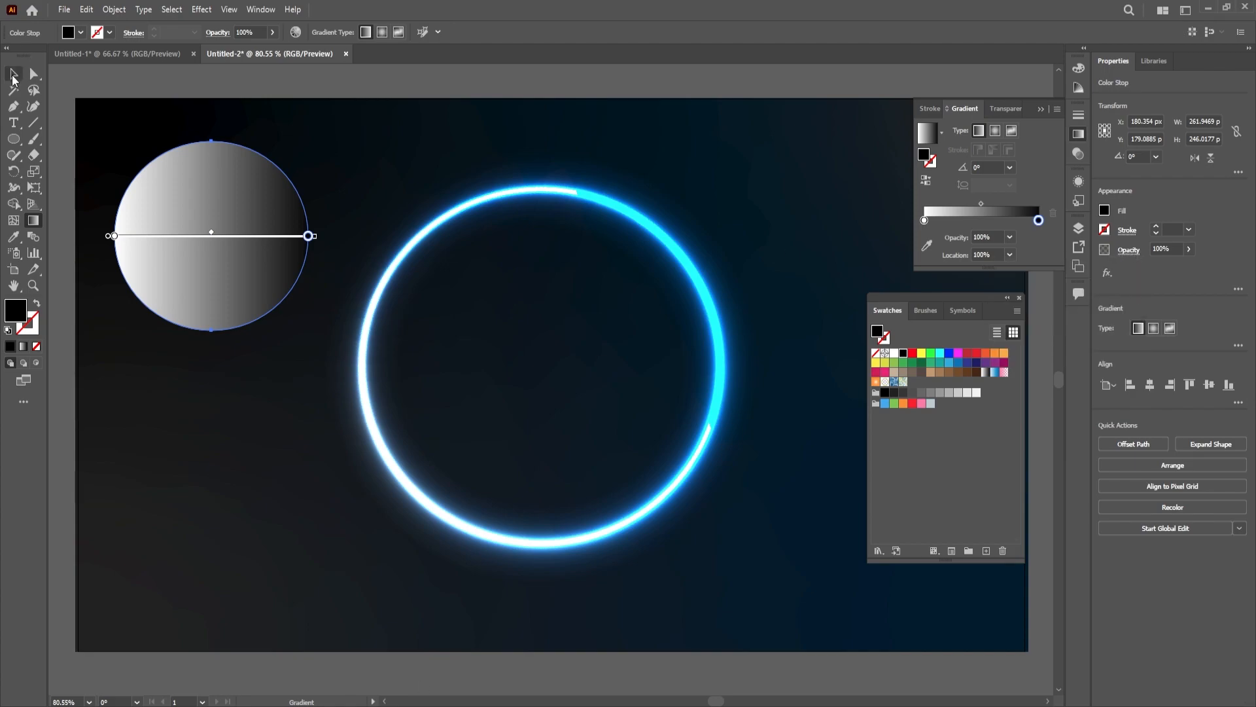
left_click(10, 72)
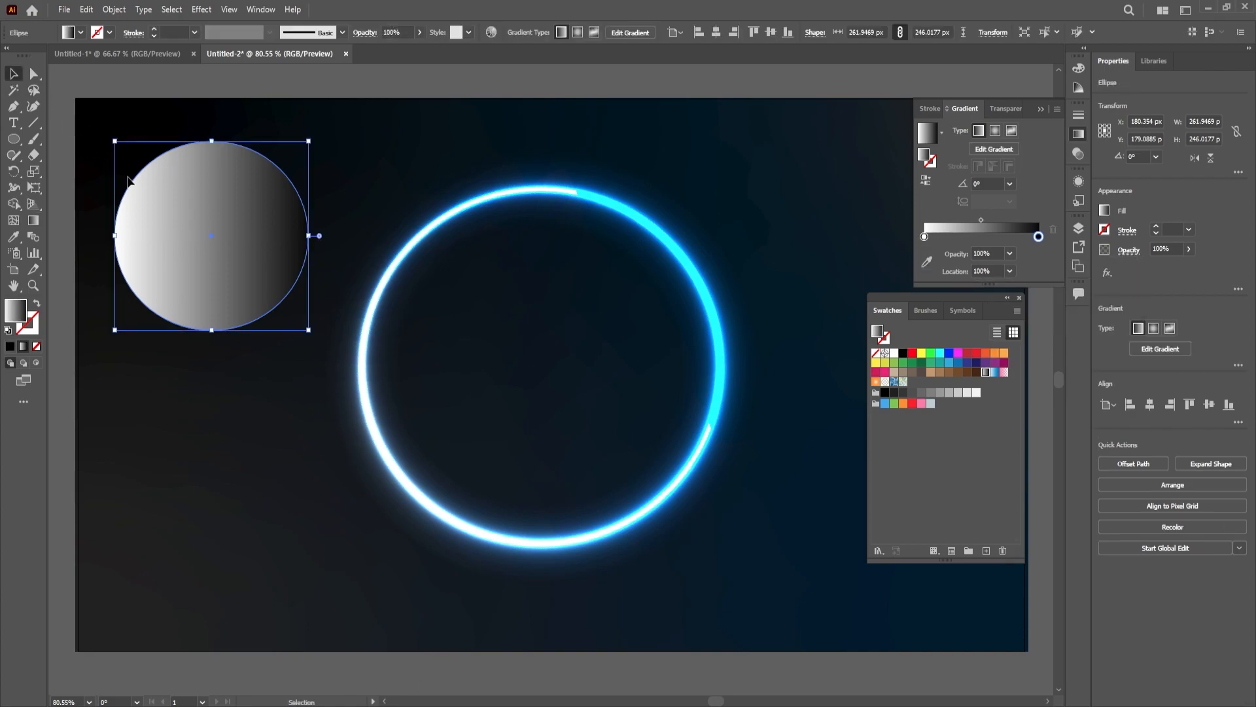
Set the ellipse's blending mode to Color Dodge and change its gradient type to radial.
left_click(1122, 252)
left_click(1024, 274)
left_click(1030, 383)
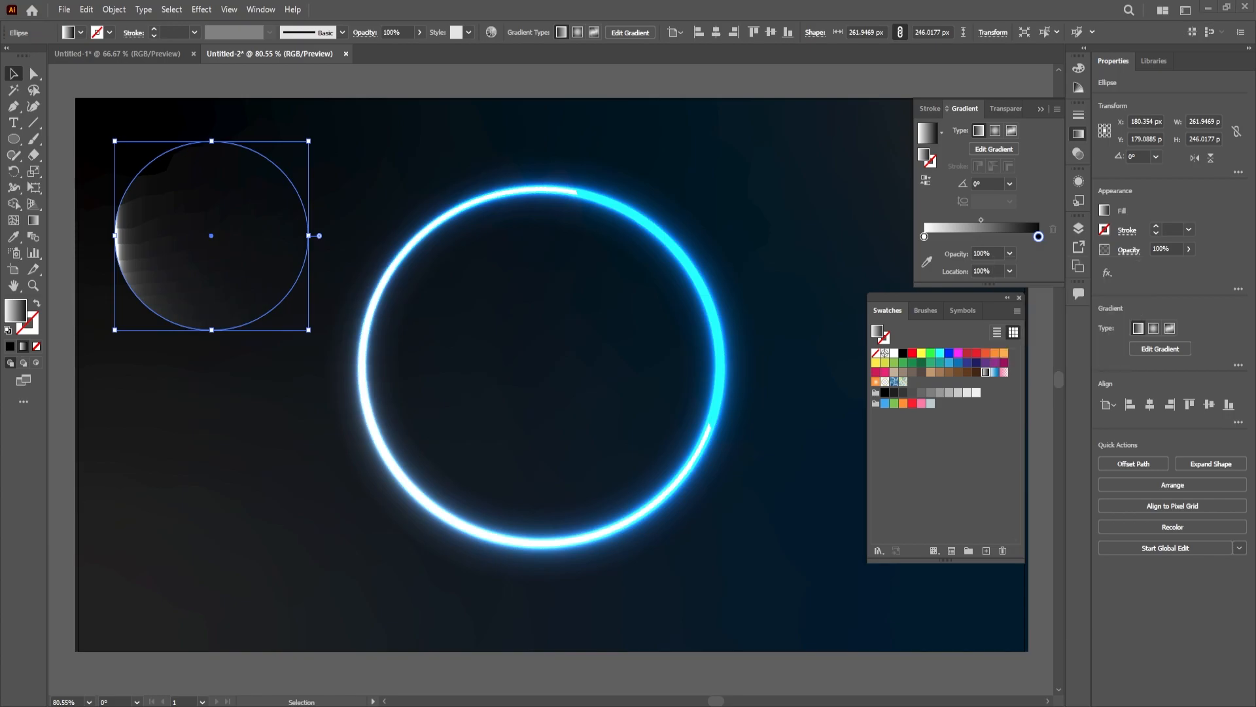
left_click(995, 131)
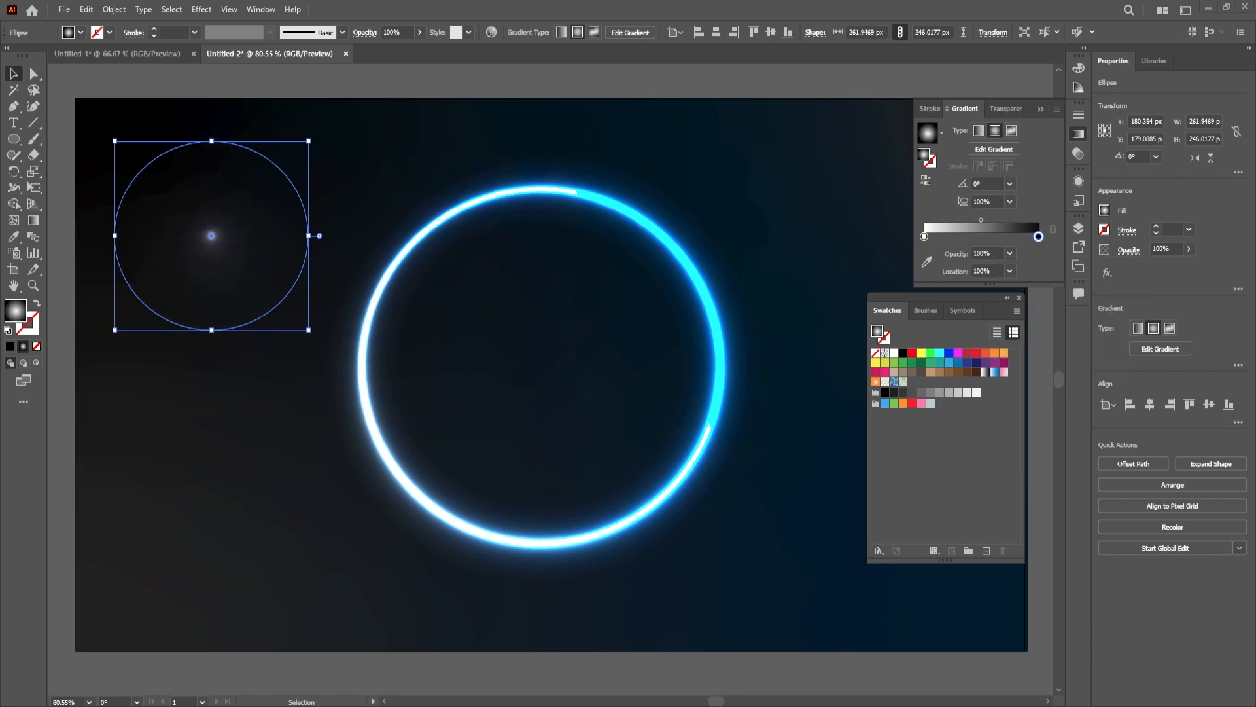
Try the radial glow circle over the ring's bottom, close the Swatches panel, and move the circle to the artboard's lower left.
left_click_drag(213, 240, 545, 588)
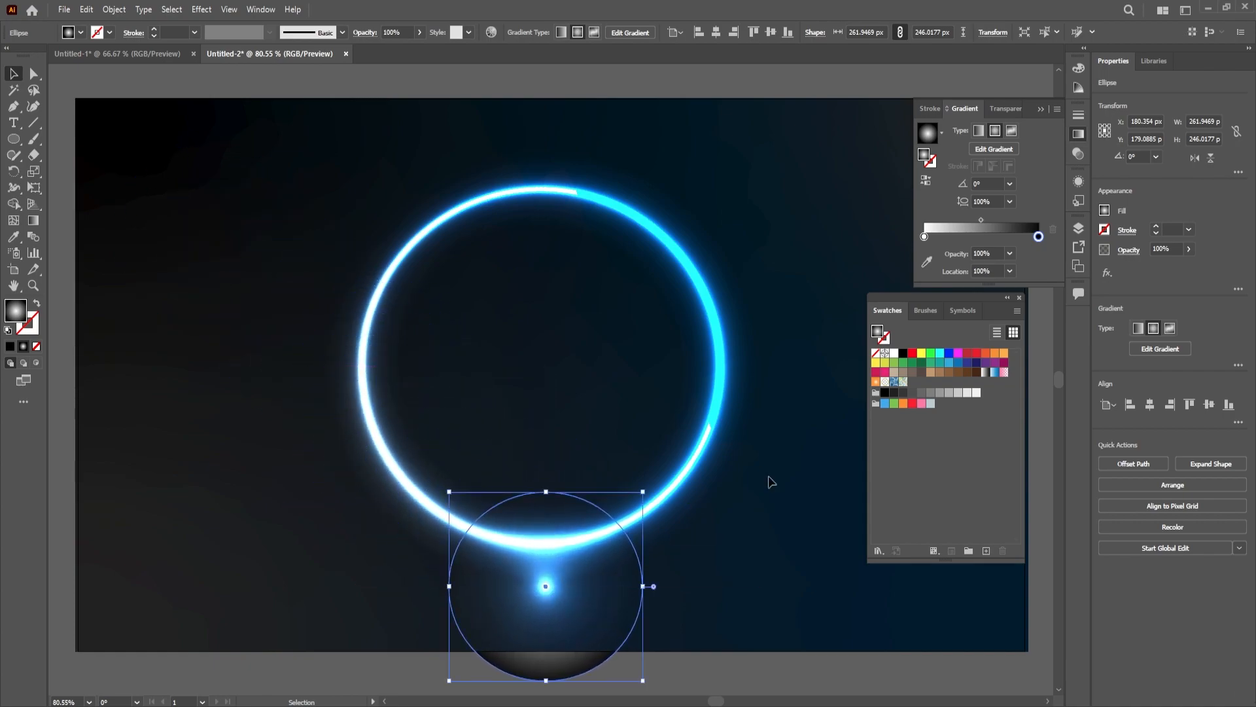
left_click(1020, 298)
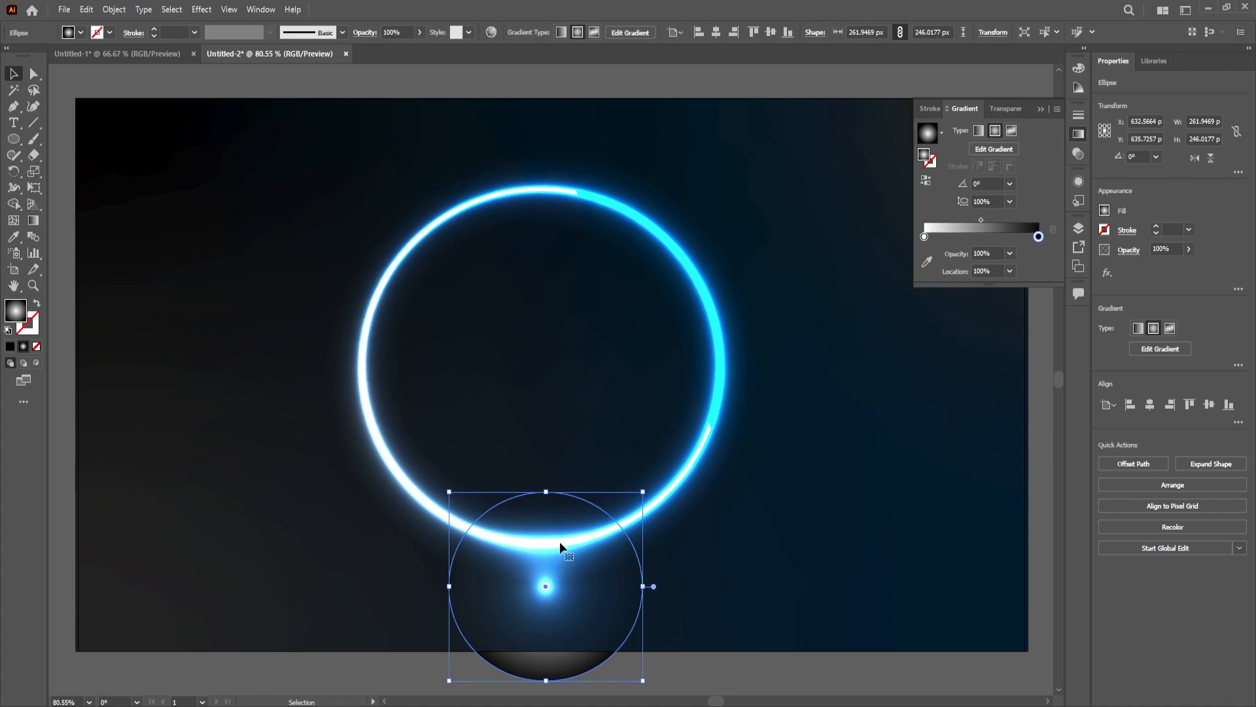
left_click(433, 245)
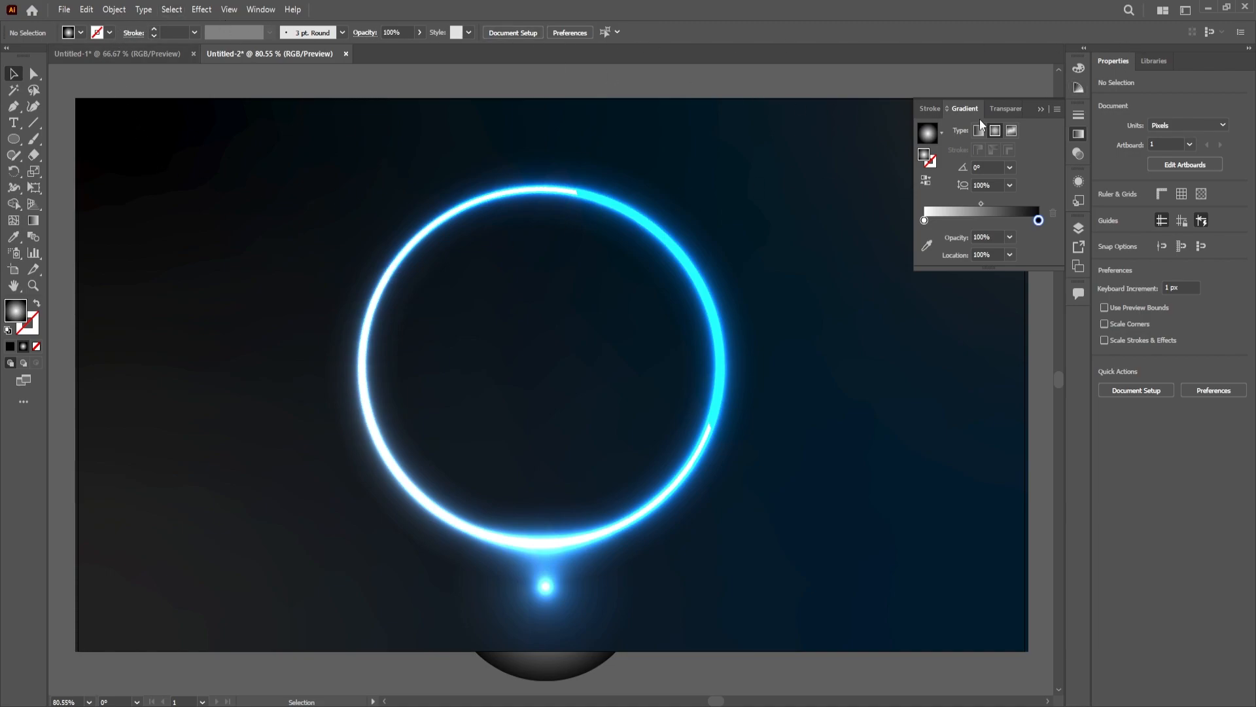
left_click(550, 618)
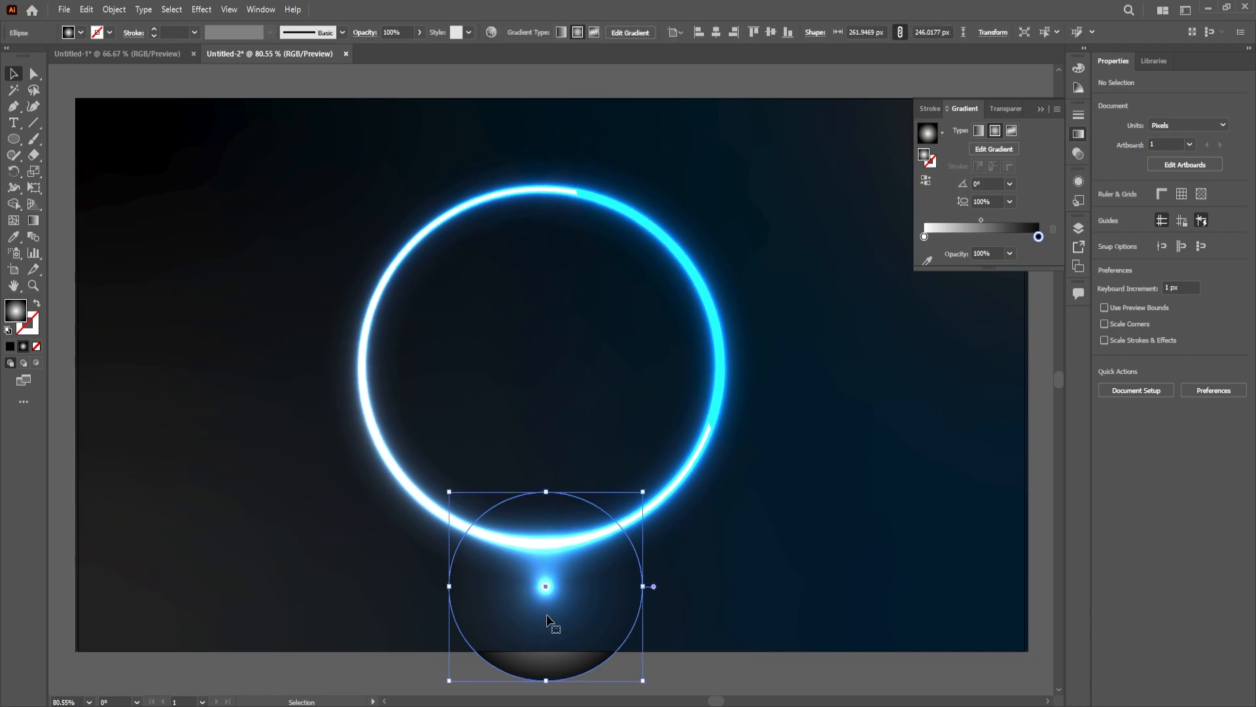
left_click_drag(547, 614, 185, 486)
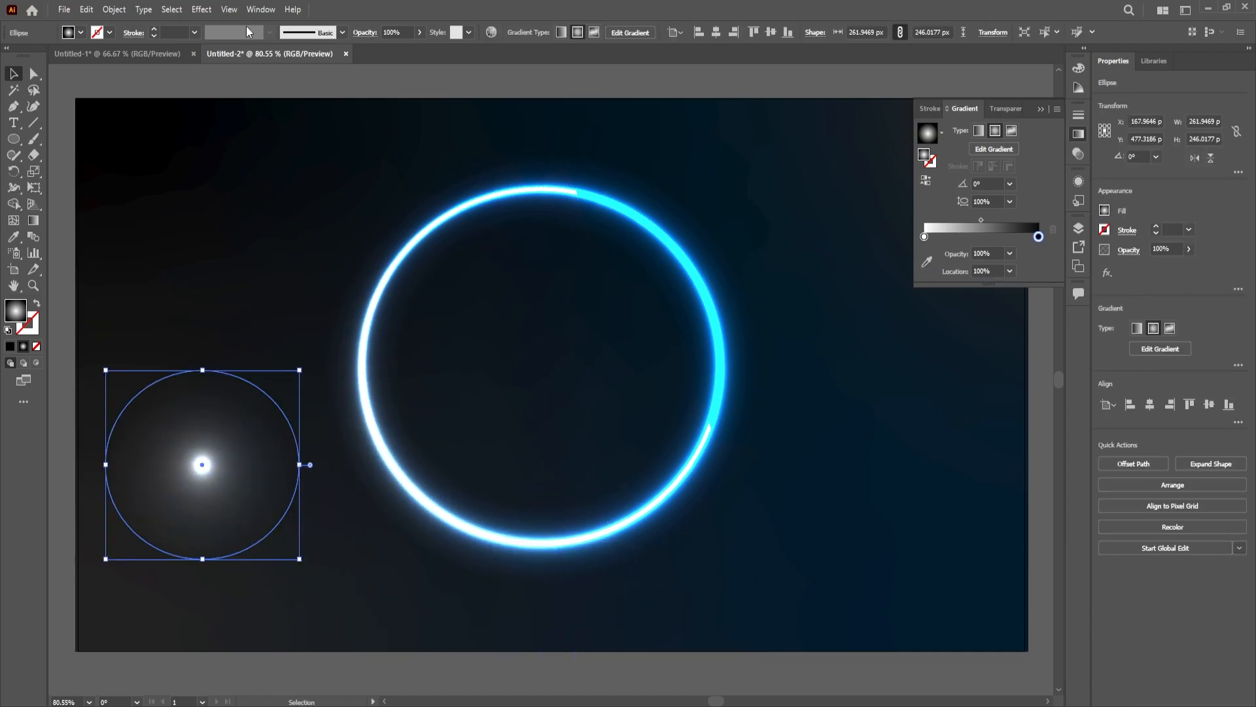
Show the document's layers and expand Layer 1 to list its objects.
left_click(265, 10)
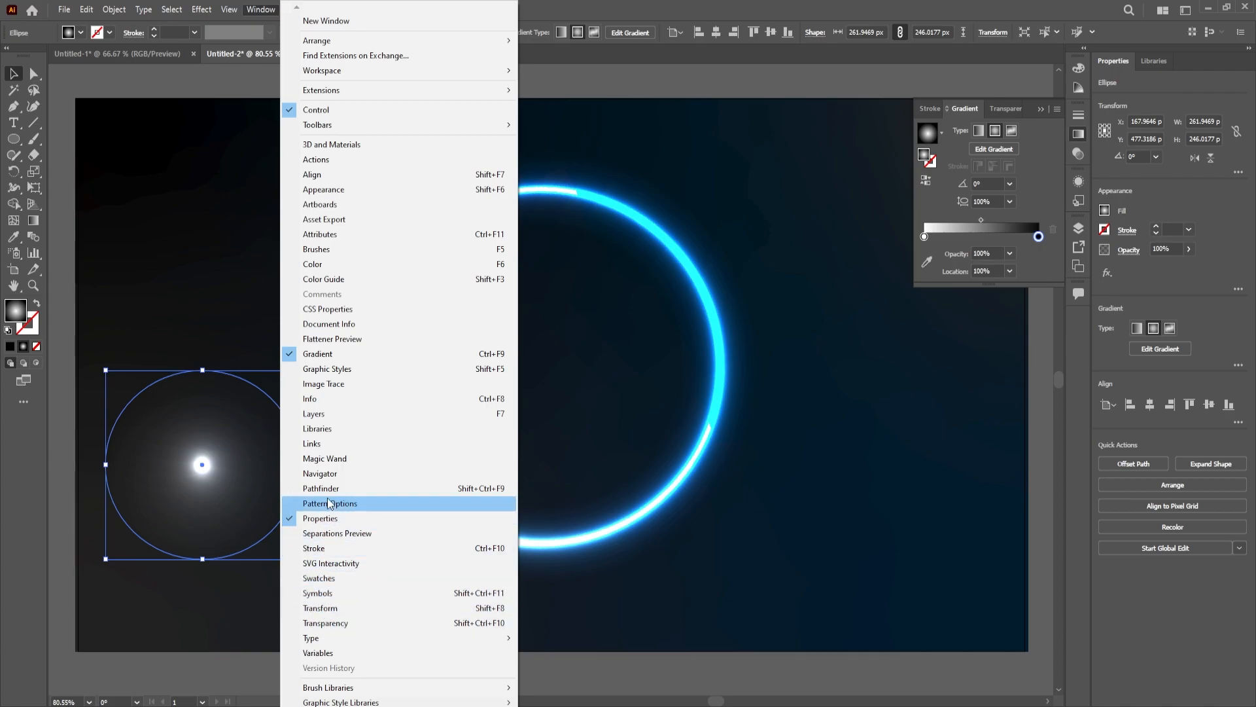
left_click(323, 414)
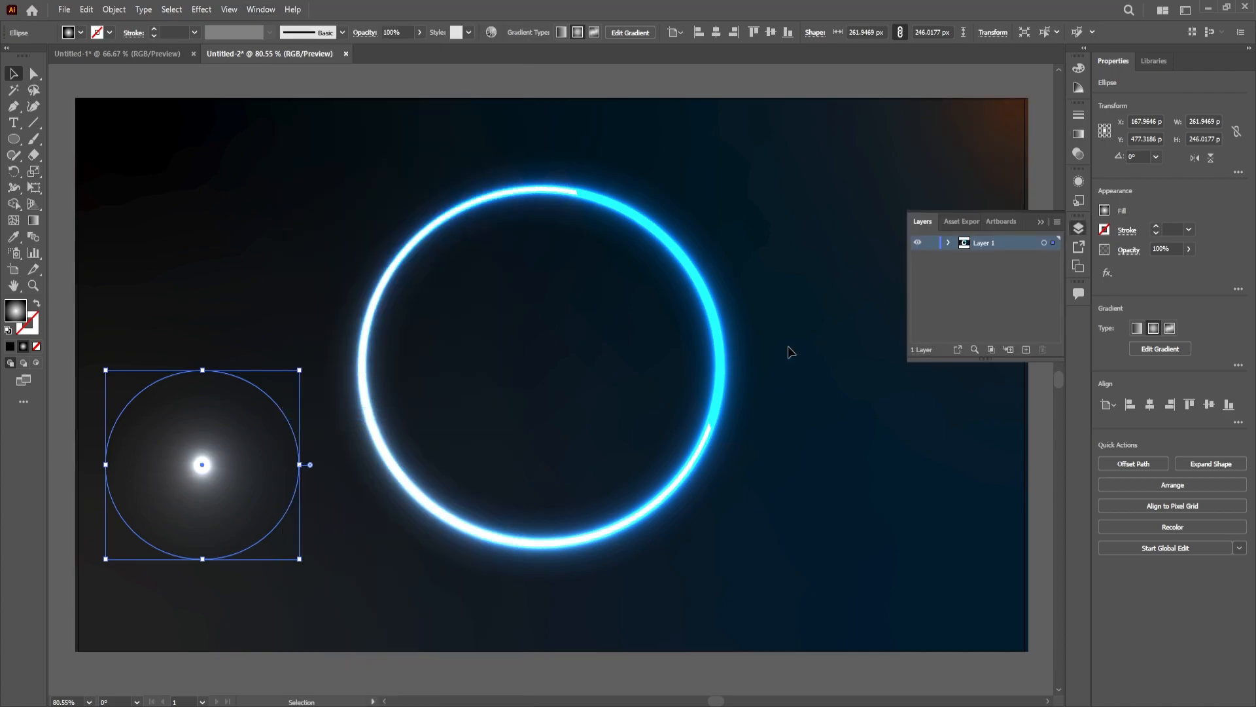
left_click(948, 243)
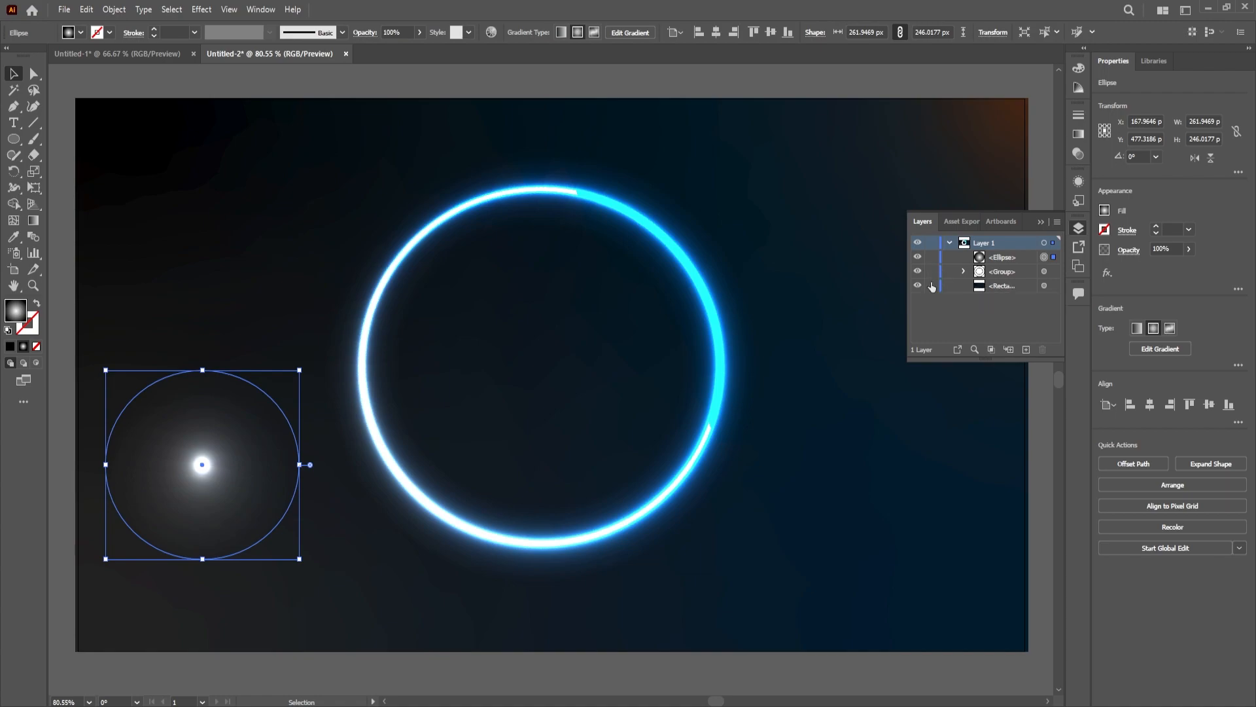
Shift the glow circle to the artboard's left edge and shrink the ring group about its centre to about 405 × 389 px.
left_click_drag(195, 467, 193, 399)
left_click(398, 278)
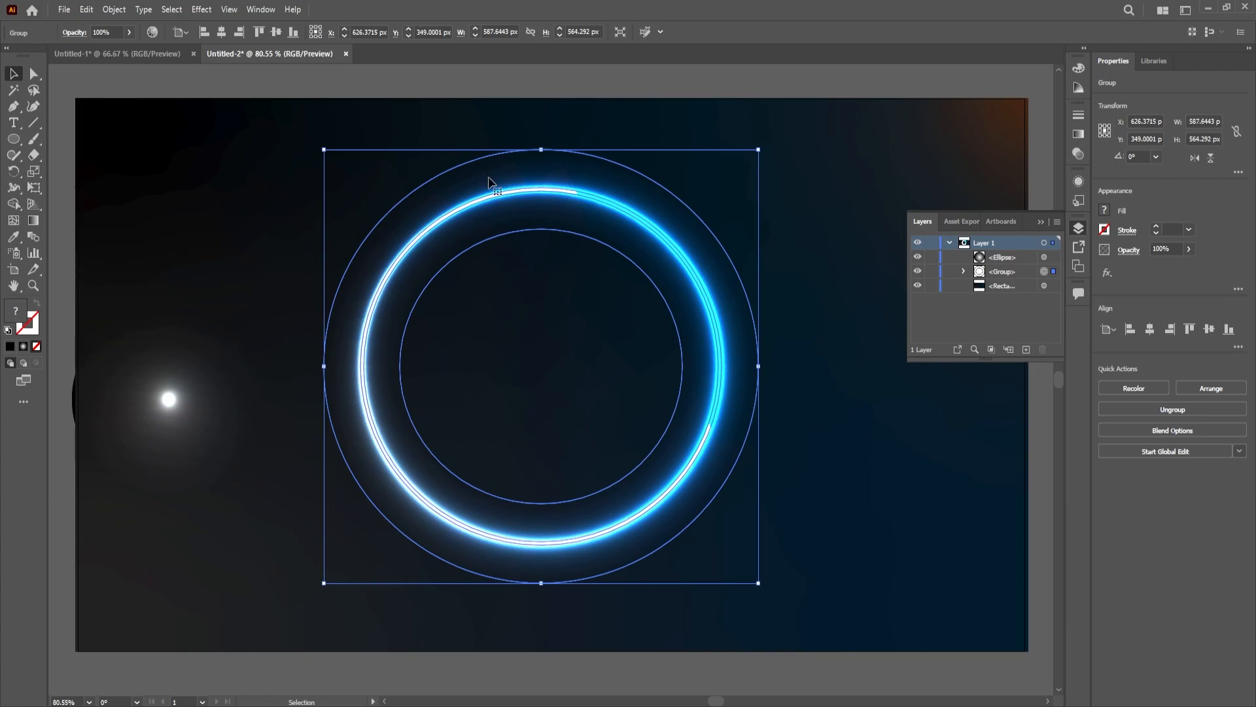
left_click_drag(540, 149, 543, 218)
left_click_drag(539, 389, 552, 392)
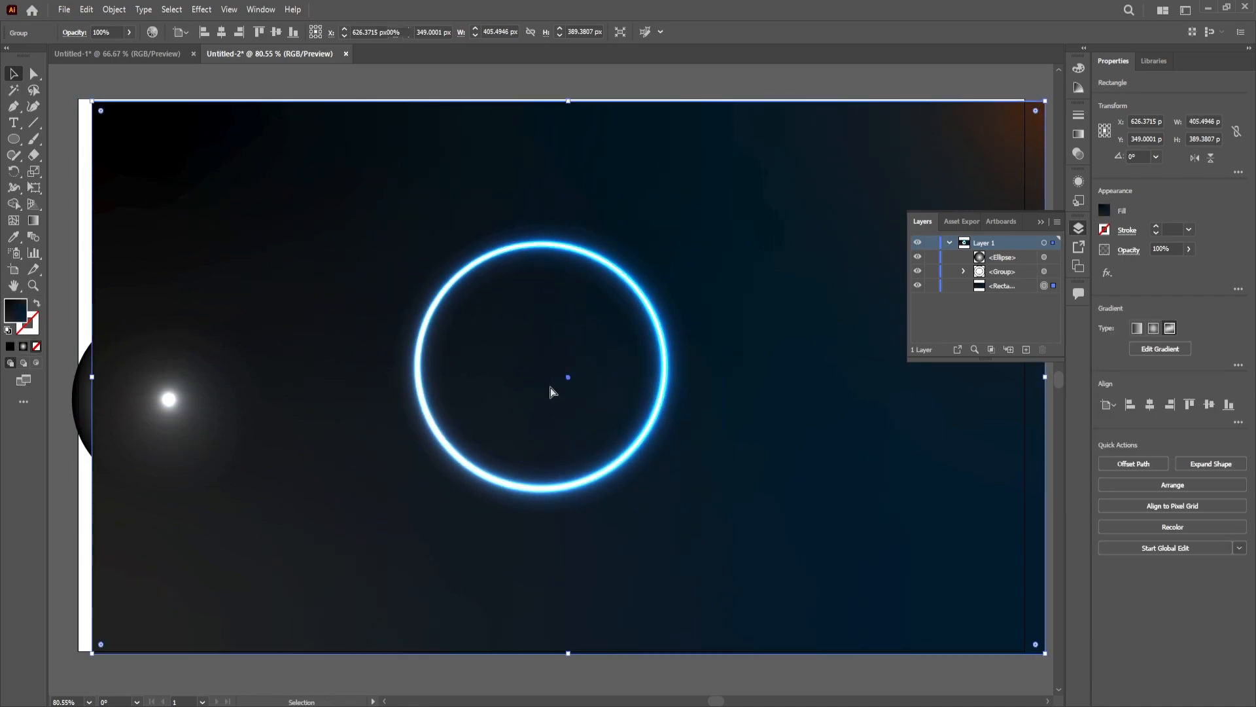
key("ctrl+z")
Flatten the glow circle into an ellipse of about 246 × 53 px and place it just below the ring.
left_click_drag(169, 401, 540, 546)
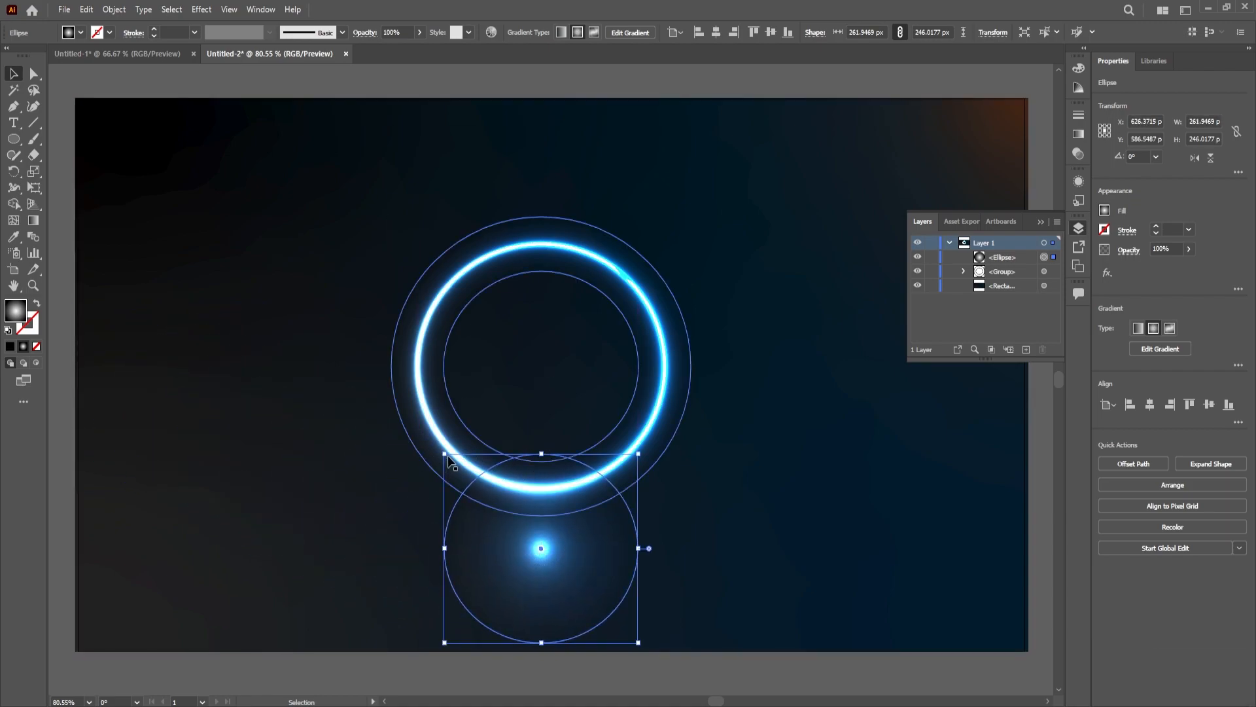
left_click_drag(524, 540, 313, 517)
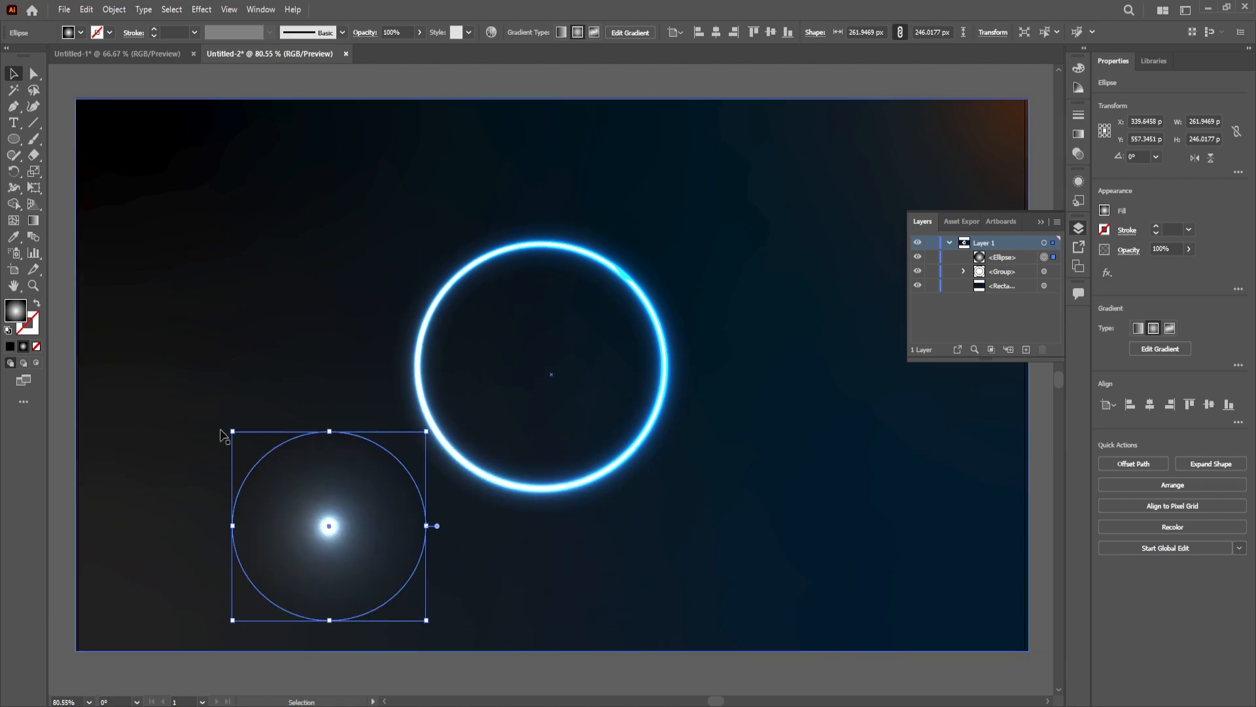
left_click_drag(230, 429, 244, 581)
left_click_drag(344, 600, 551, 545)
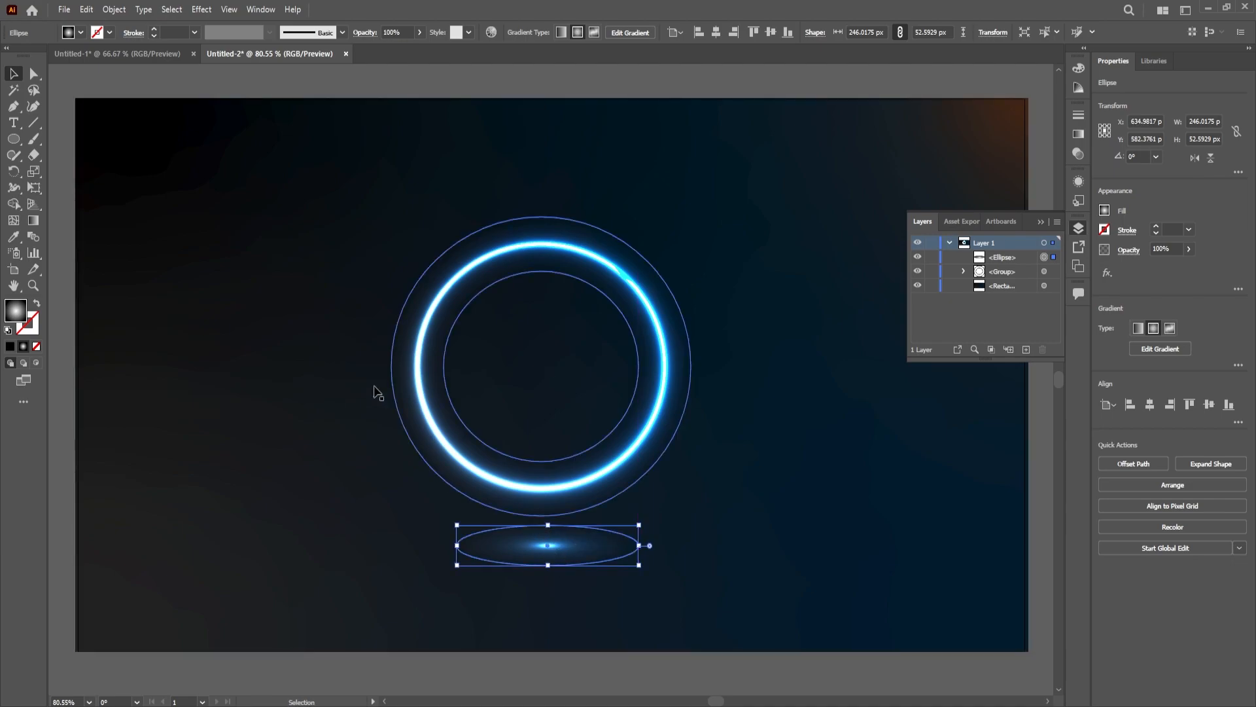
Change the flattened ellipse's white centre gradient stop to a slightly darker off-white.
left_click(34, 221)
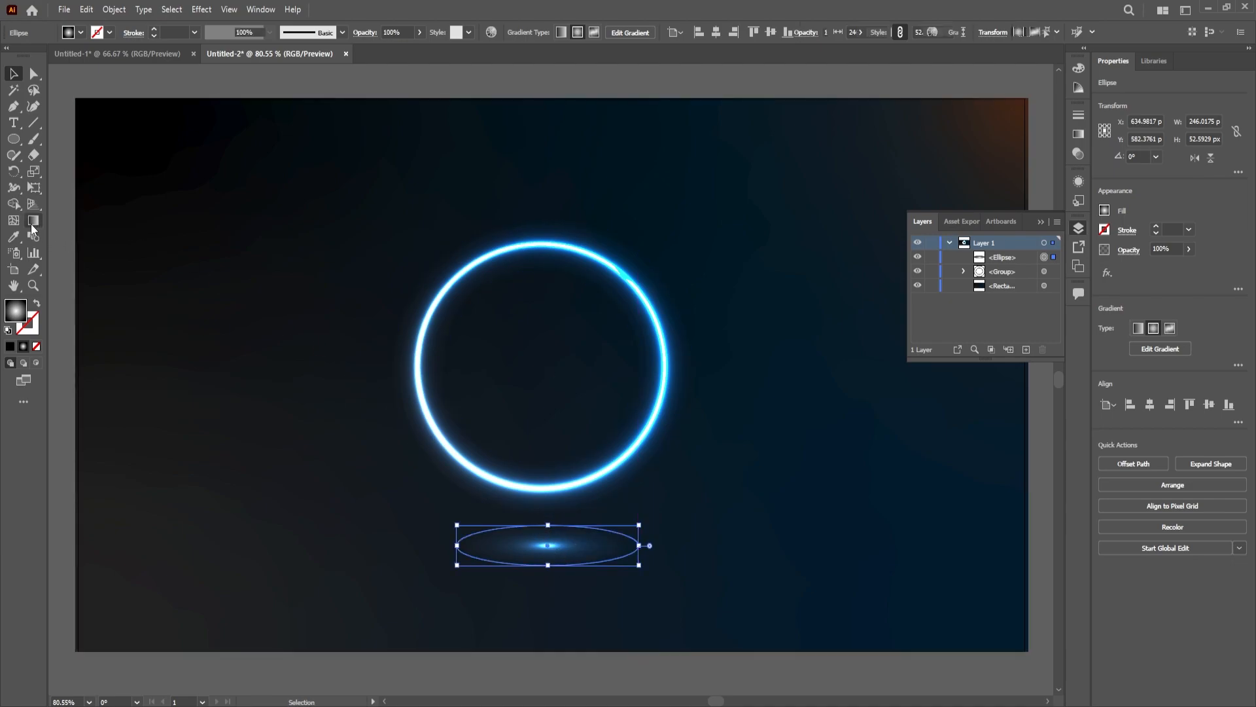
double_click(547, 545)
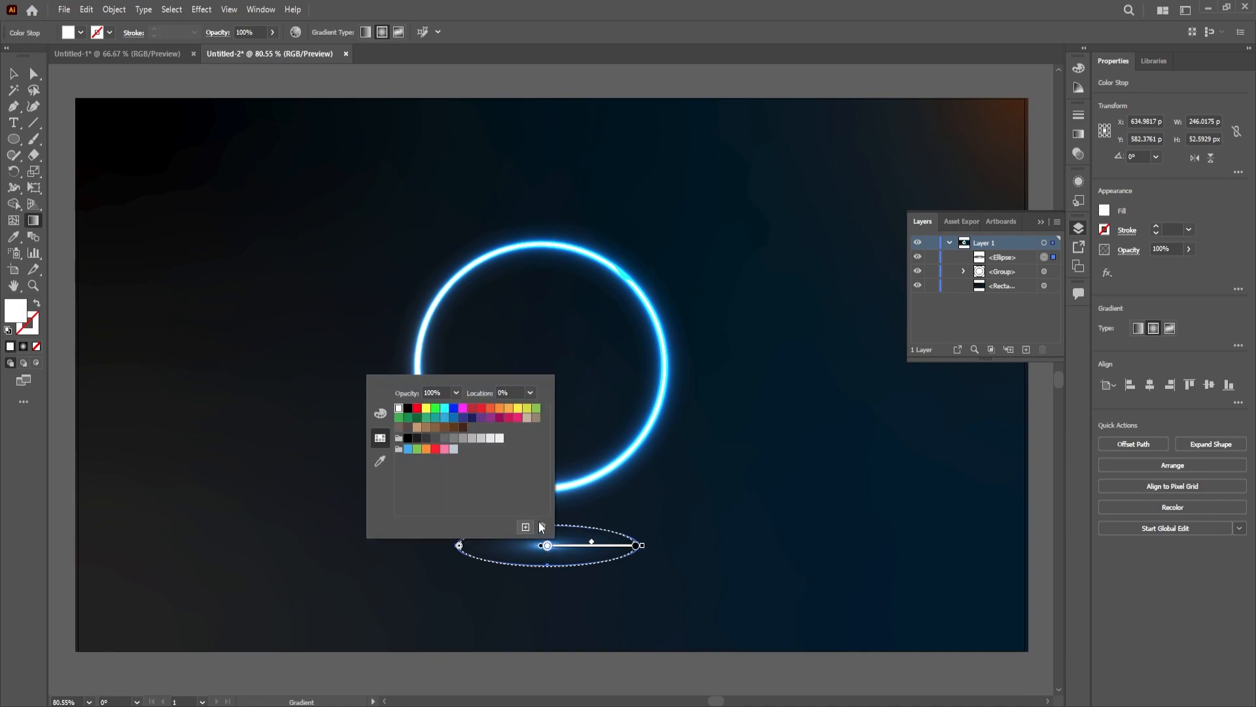
double_click(23, 314)
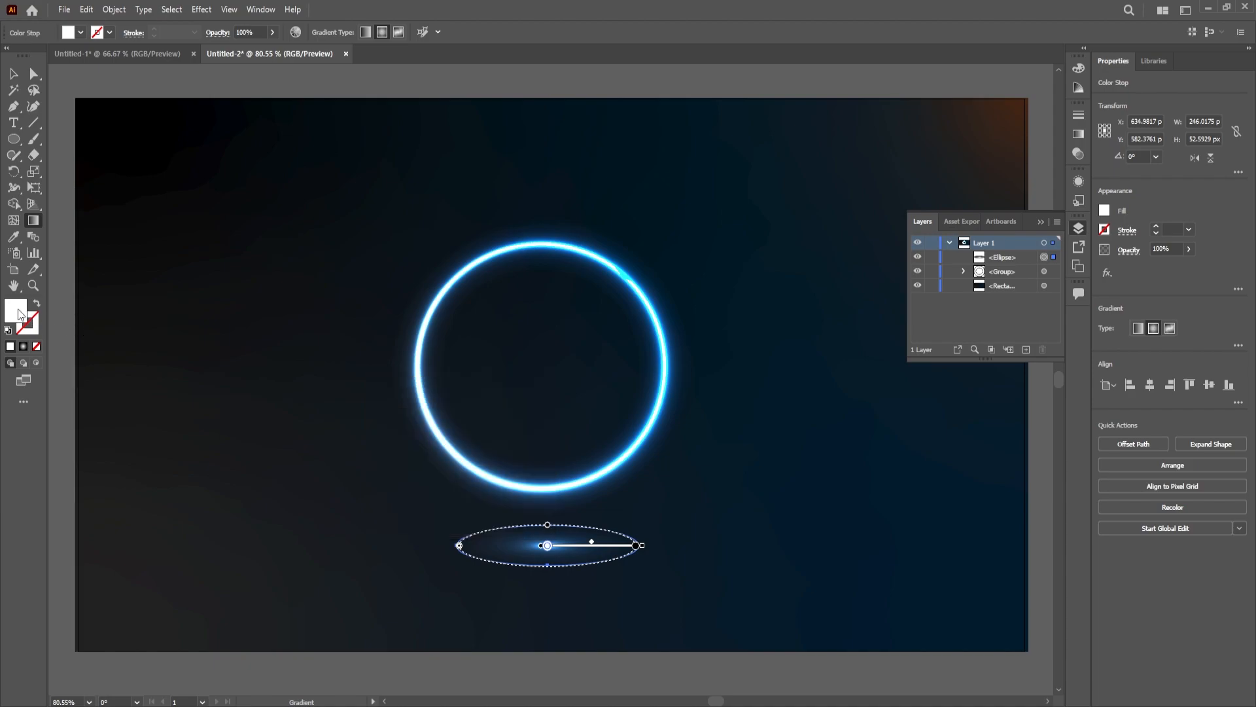
left_click(767, 323)
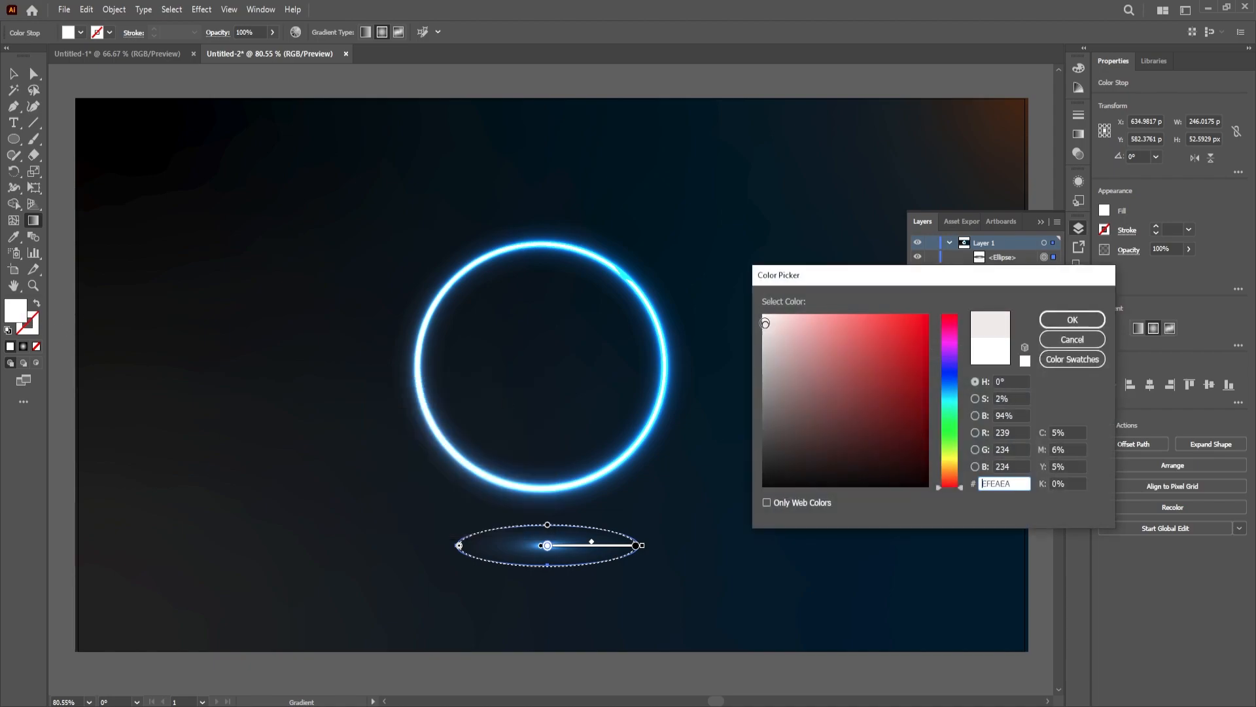
left_click(1072, 320)
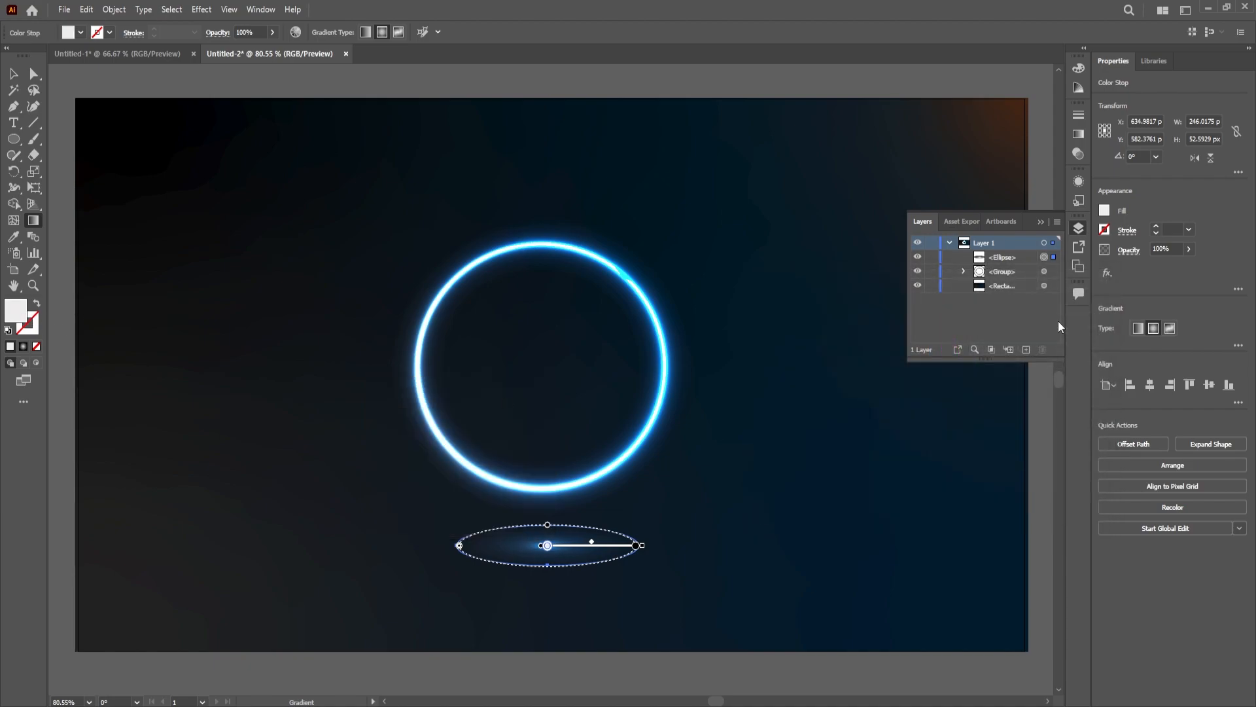
double_click(15, 320)
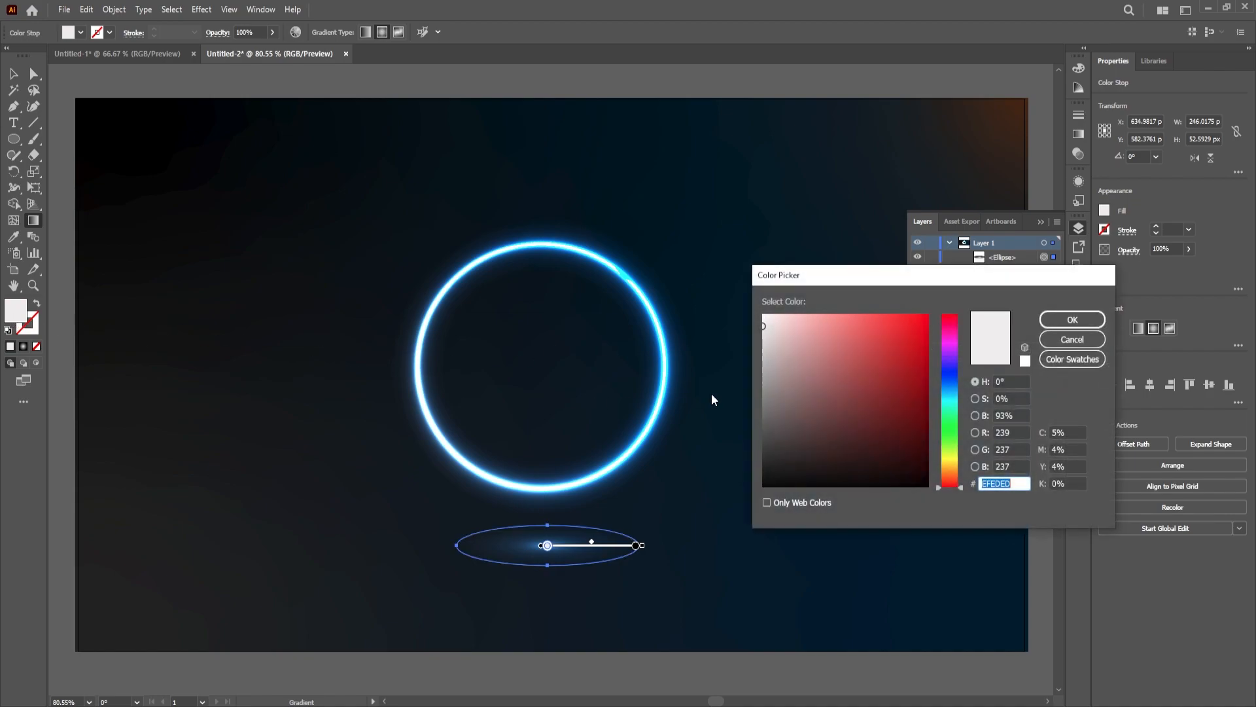
left_click(1067, 321)
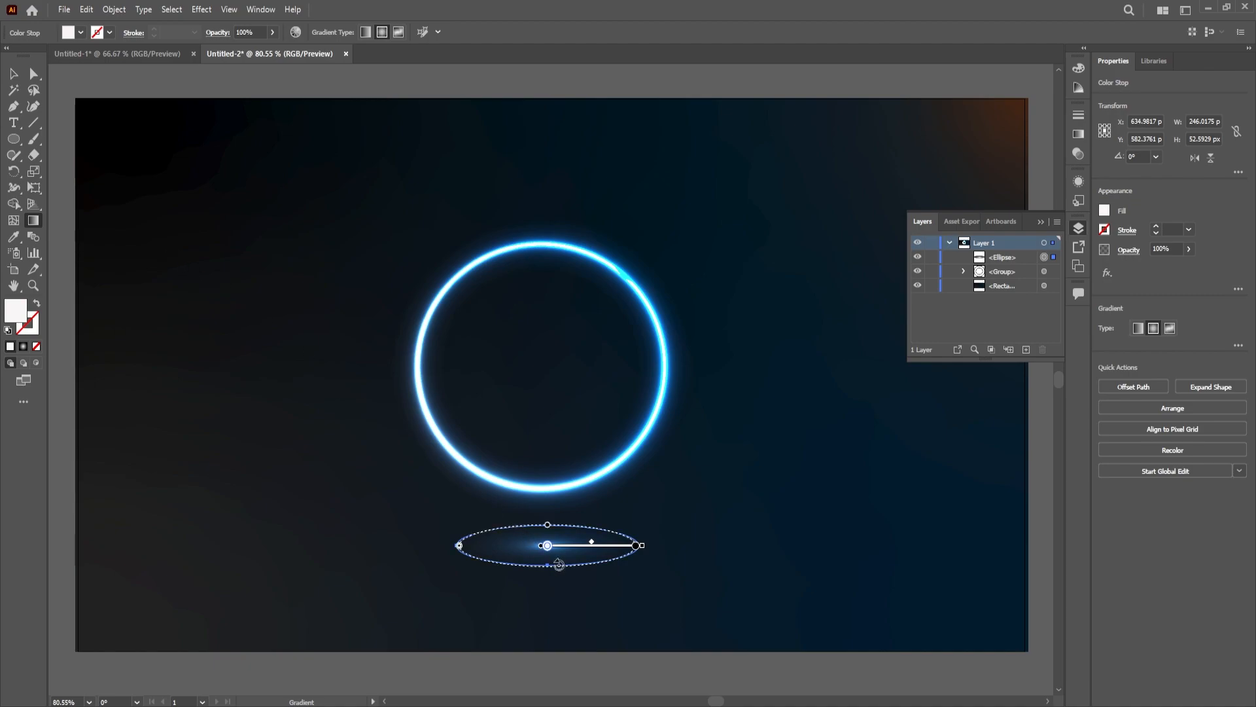
Try moving the ellipse's centre gradient stop outward, and undo that gradient change.
left_click_drag(548, 547, 604, 549)
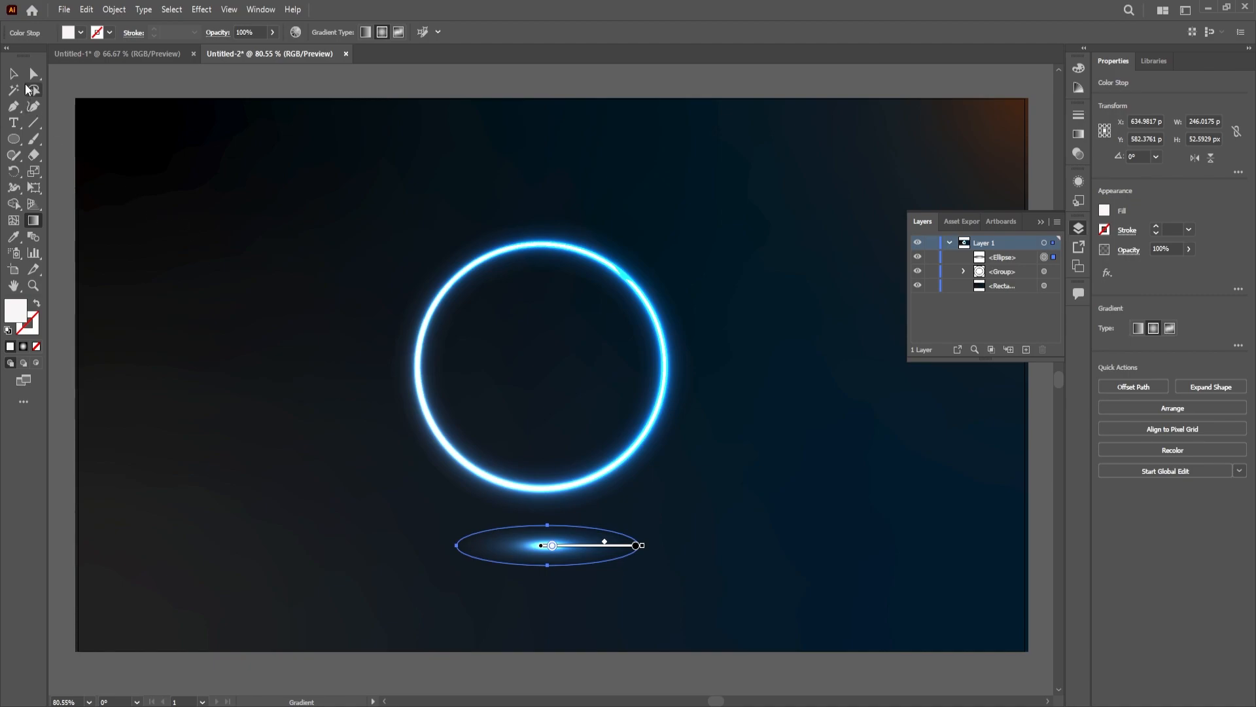
left_click(13, 73)
key("ctrl+z")
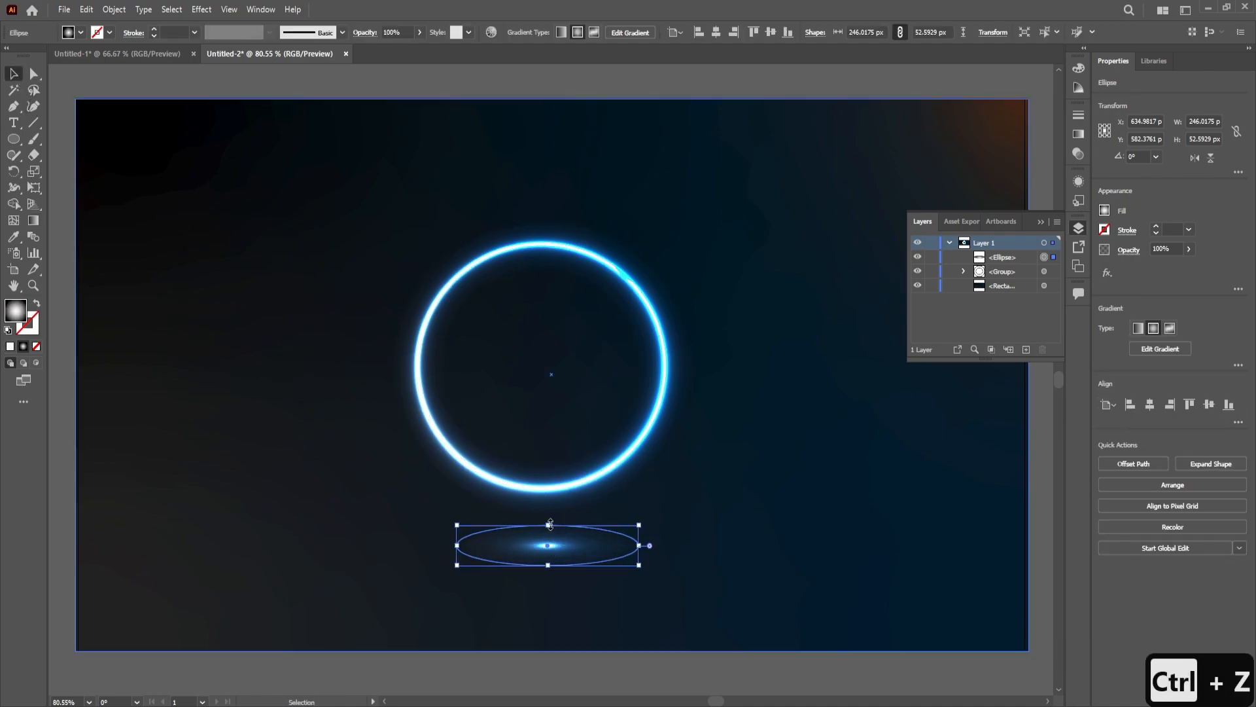
key("ctrl+z")
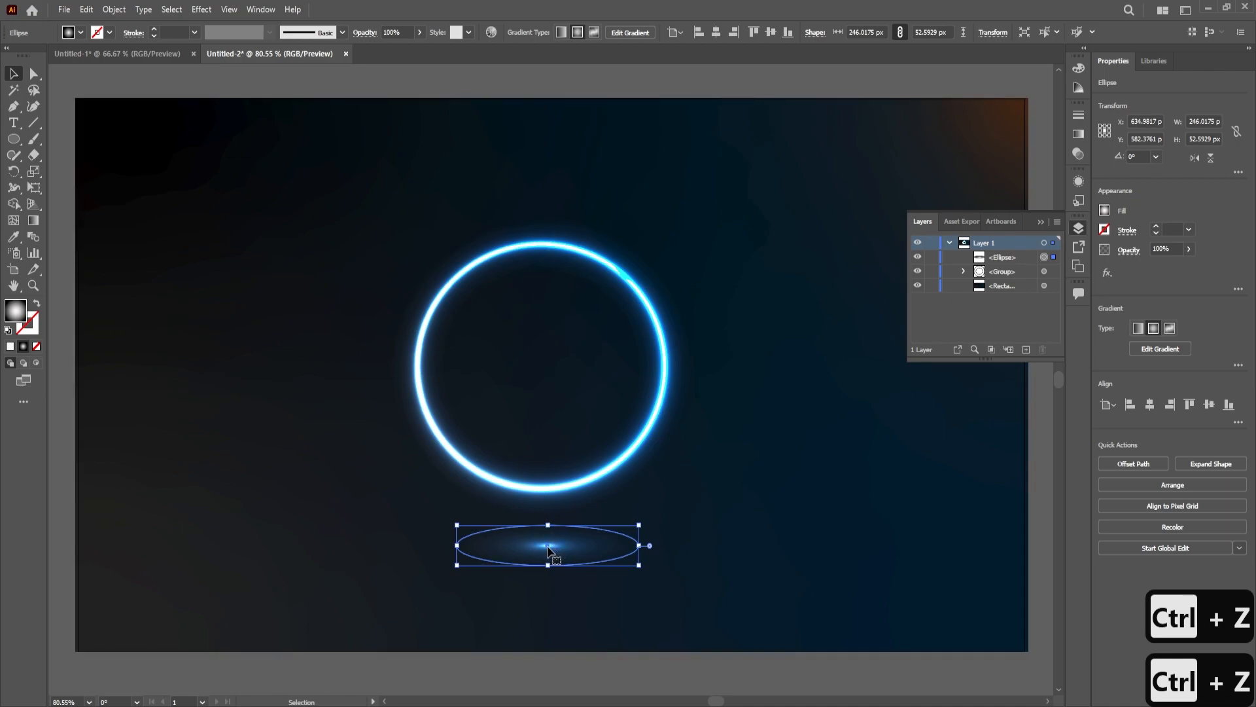
Widen the glow ellipse to about 503 × 79 px and centre it horizontally on the artboard beneath the ring.
mouse_move(551, 527)
left_mouse_down()
mouse_move(553, 481)
mouse_move(554, 537)
left_mouse_up()
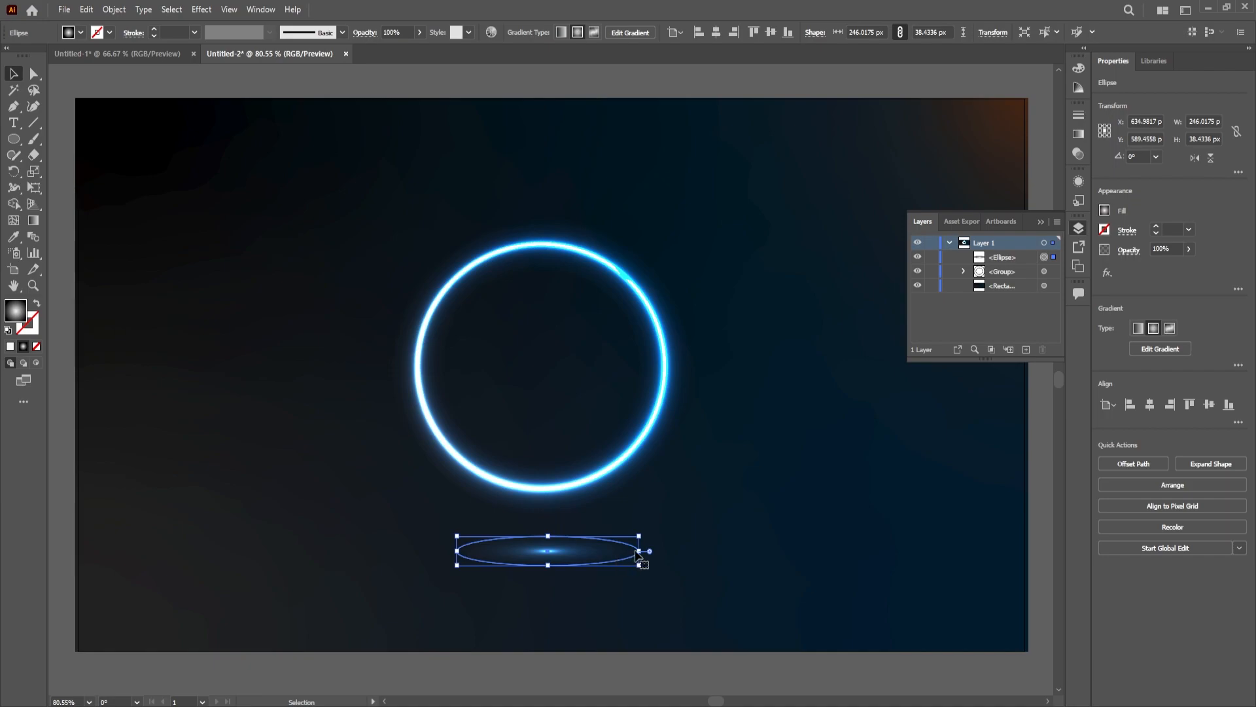
left_click_drag(640, 552, 829, 551)
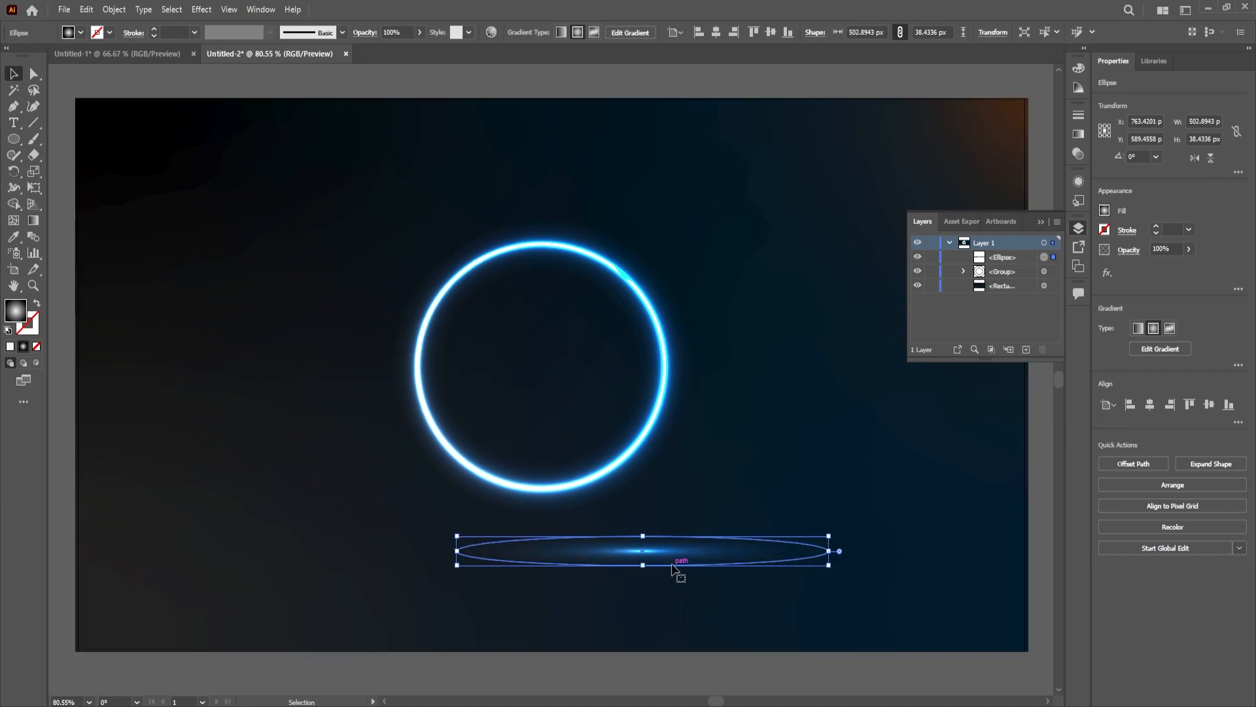
key("ctrl+z")
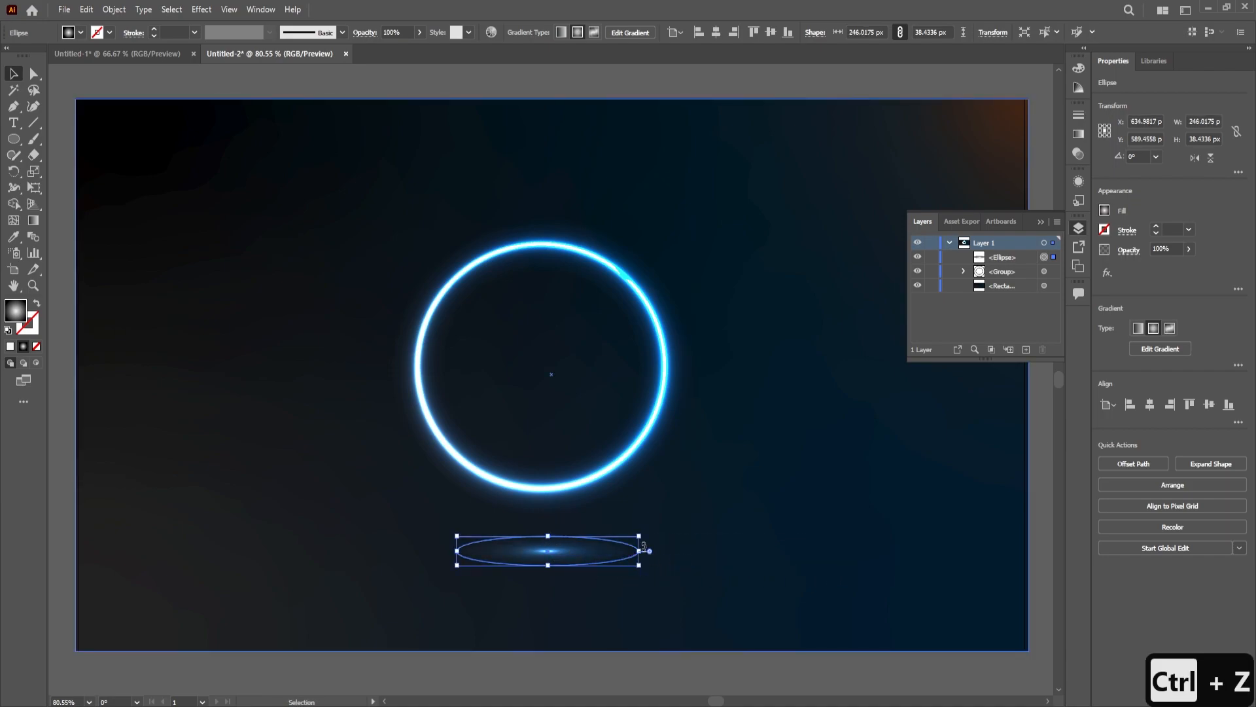
left_click_drag(640, 550, 736, 551)
mouse_move(555, 551)
left_mouse_down()
mouse_move(565, 534)
mouse_move(559, 542)
left_mouse_up()
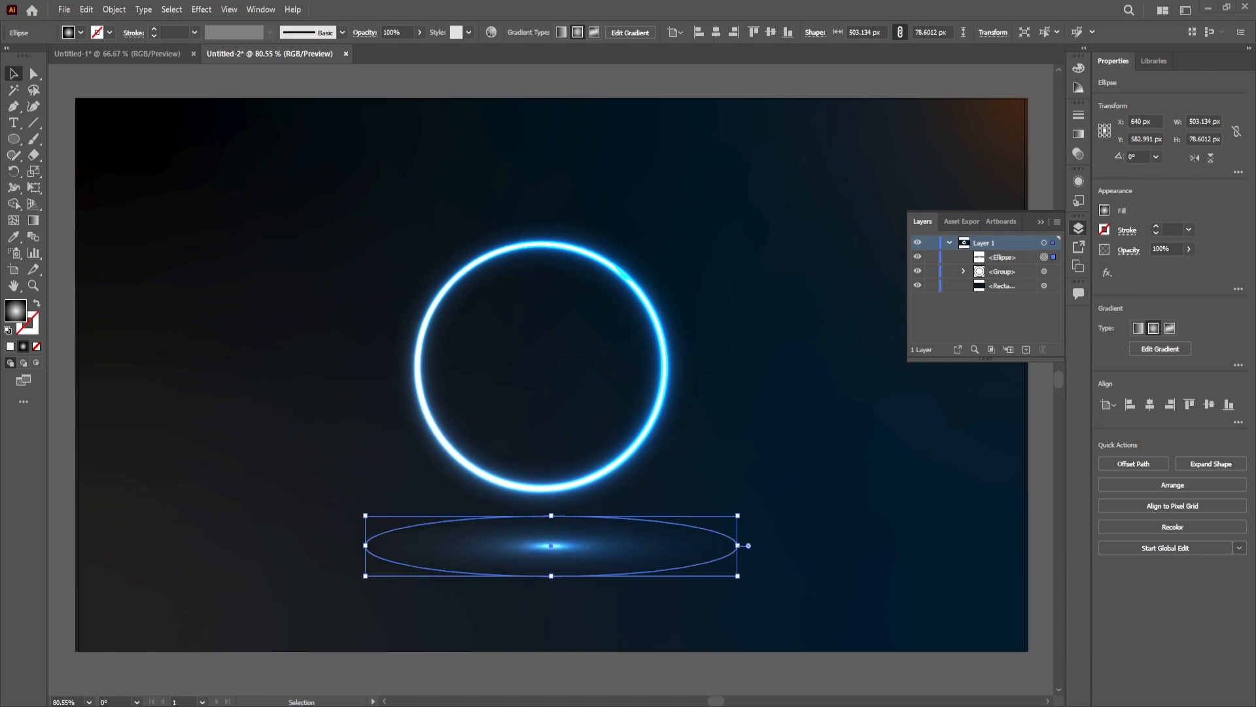
Align the ring group and the glow ellipse to each other on their horizontal centres.
left_click(516, 334)
left_click(572, 547, "shift")
left_click(1150, 329)
left_click(261, 396)
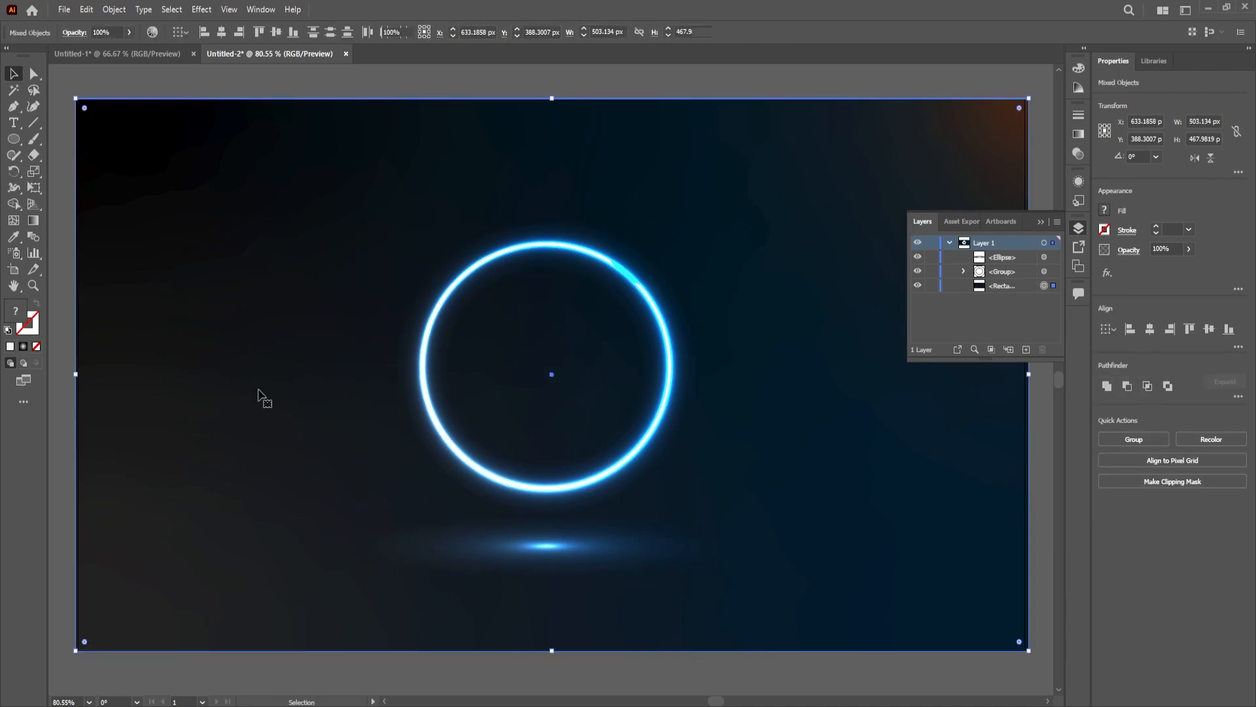
Enlarge the glow ellipse beneath the ring proportionally from its centre to about 721 × 113 px.
scroll(732, 560, "up", 1)
left_click(731, 561)
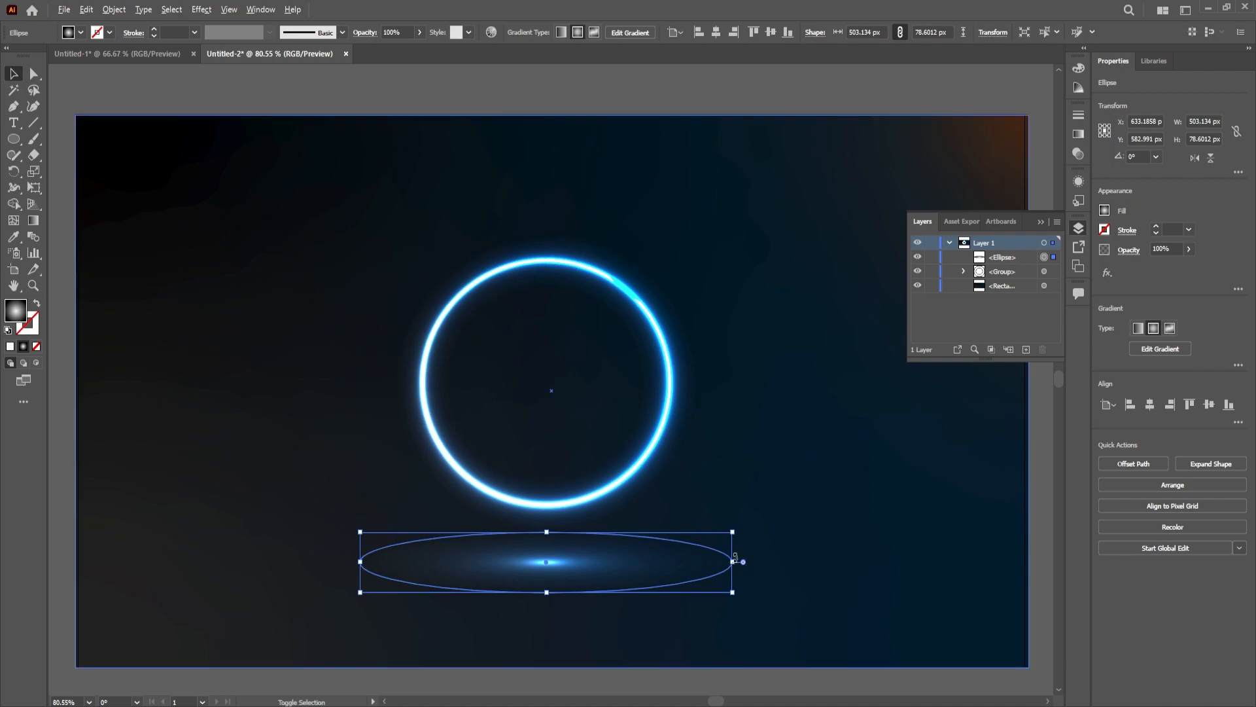
left_click_drag(736, 560, 824, 561)
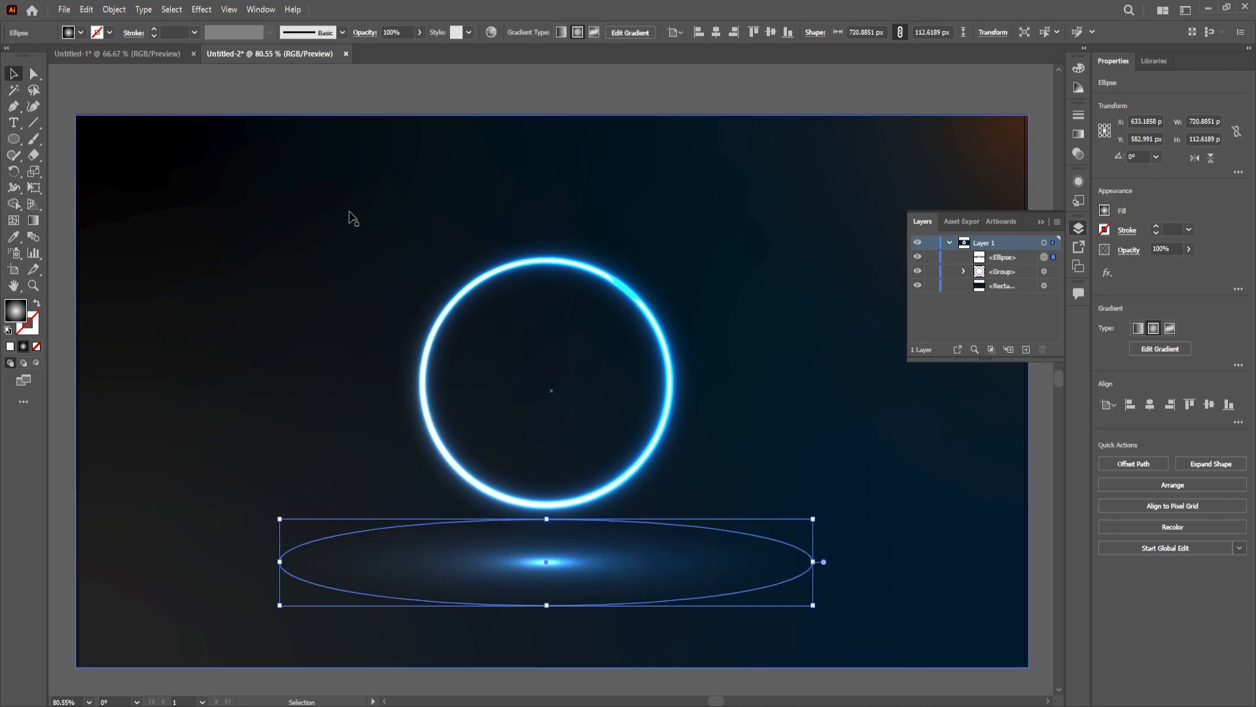
left_click(202, 96)
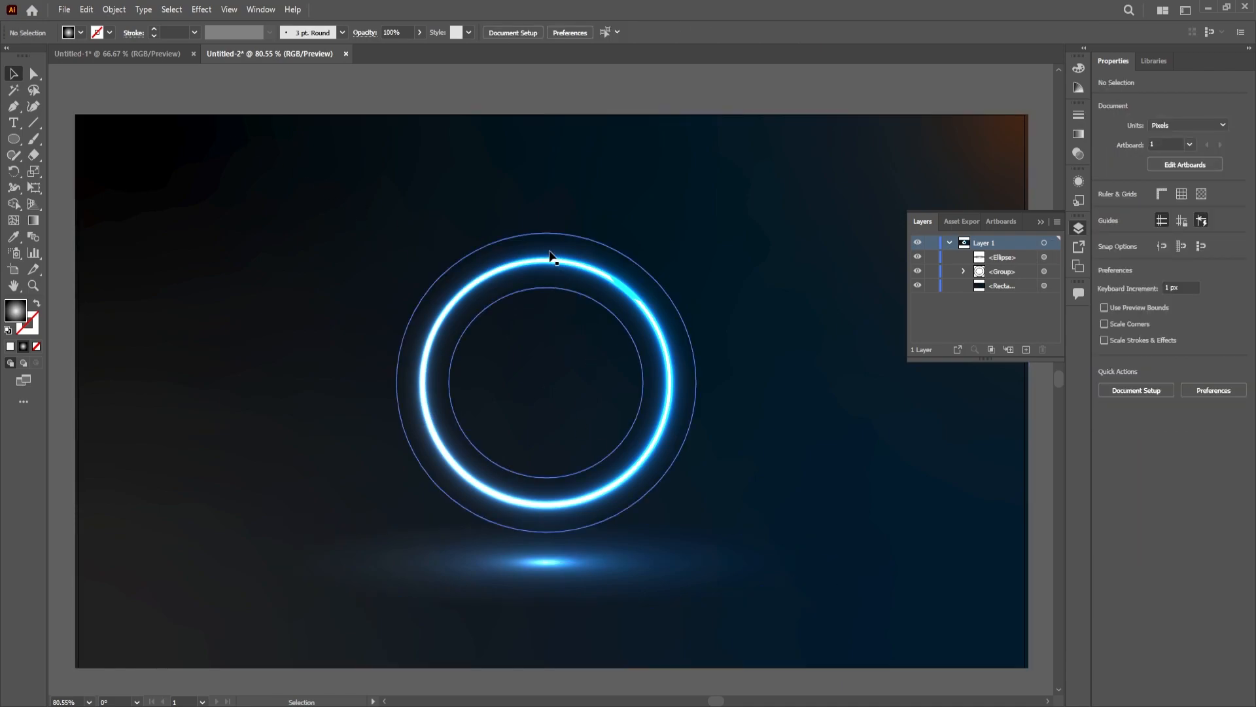
Collapse the floating Layers panel to free the canvas.
scroll(655, 354, "up", 2)
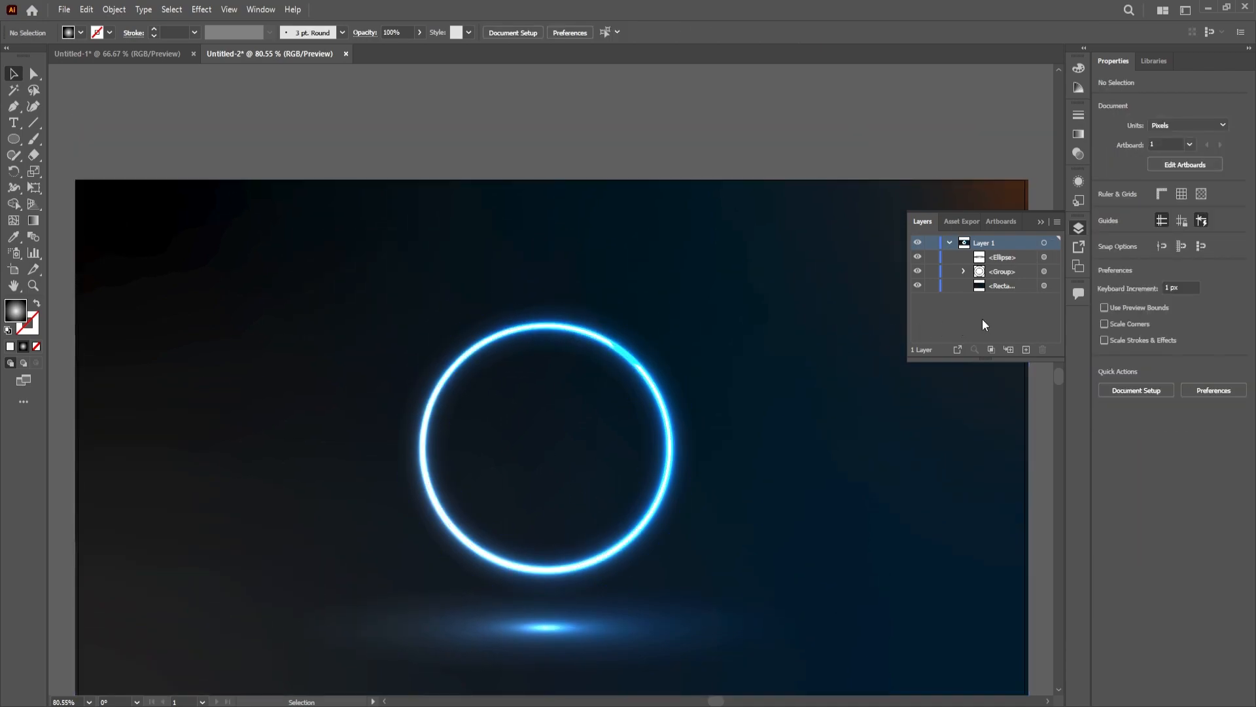
left_click(1079, 233)
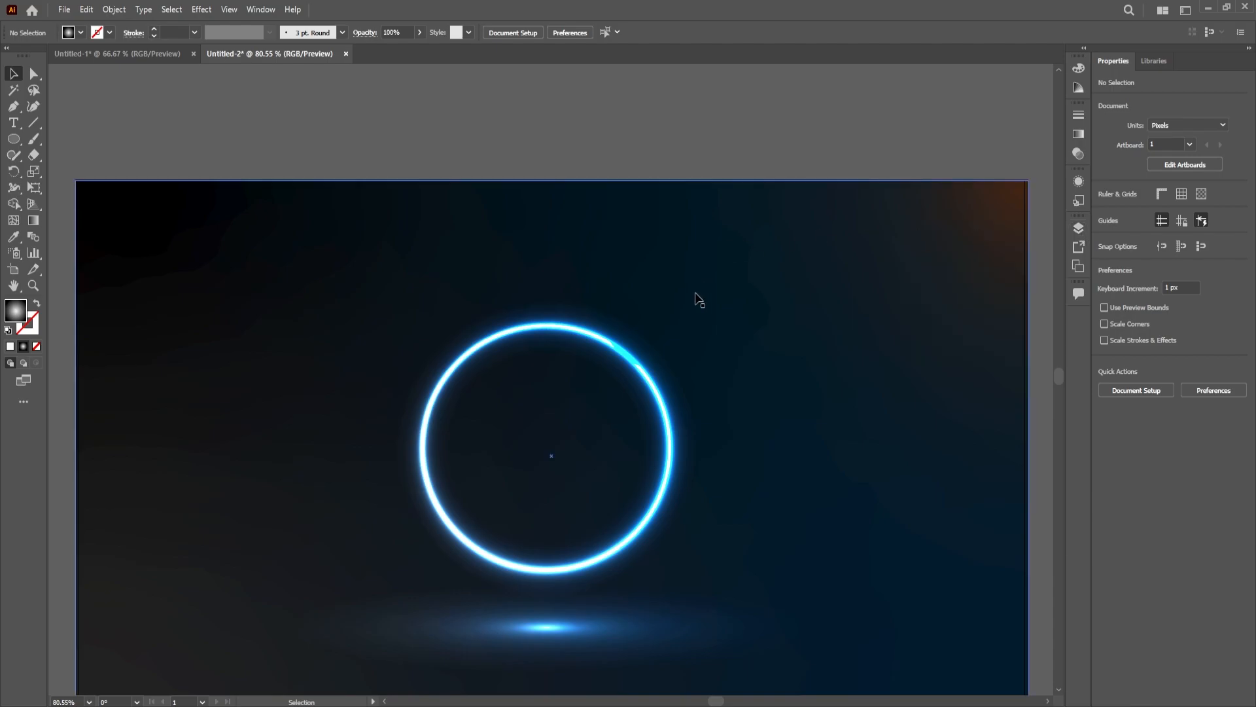
scroll(680, 359, "up", 3)
scroll(386, 314, "down", 5)
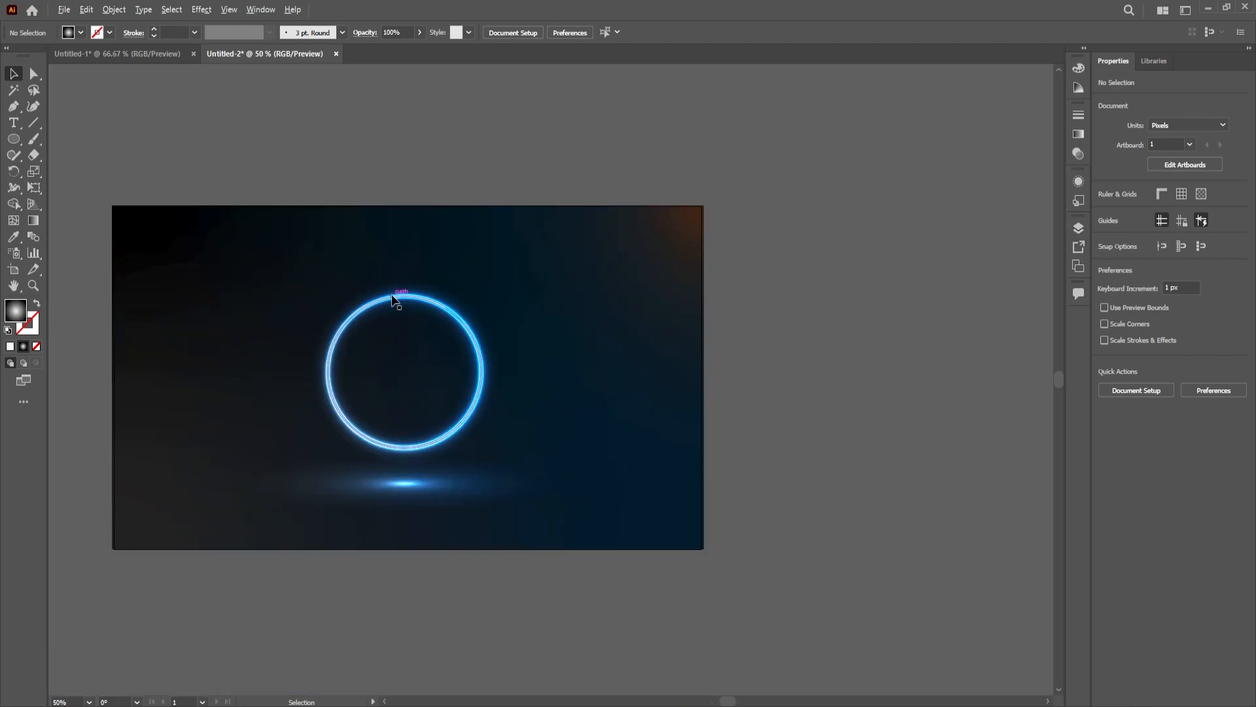
scroll(198, 322, "up", 1)
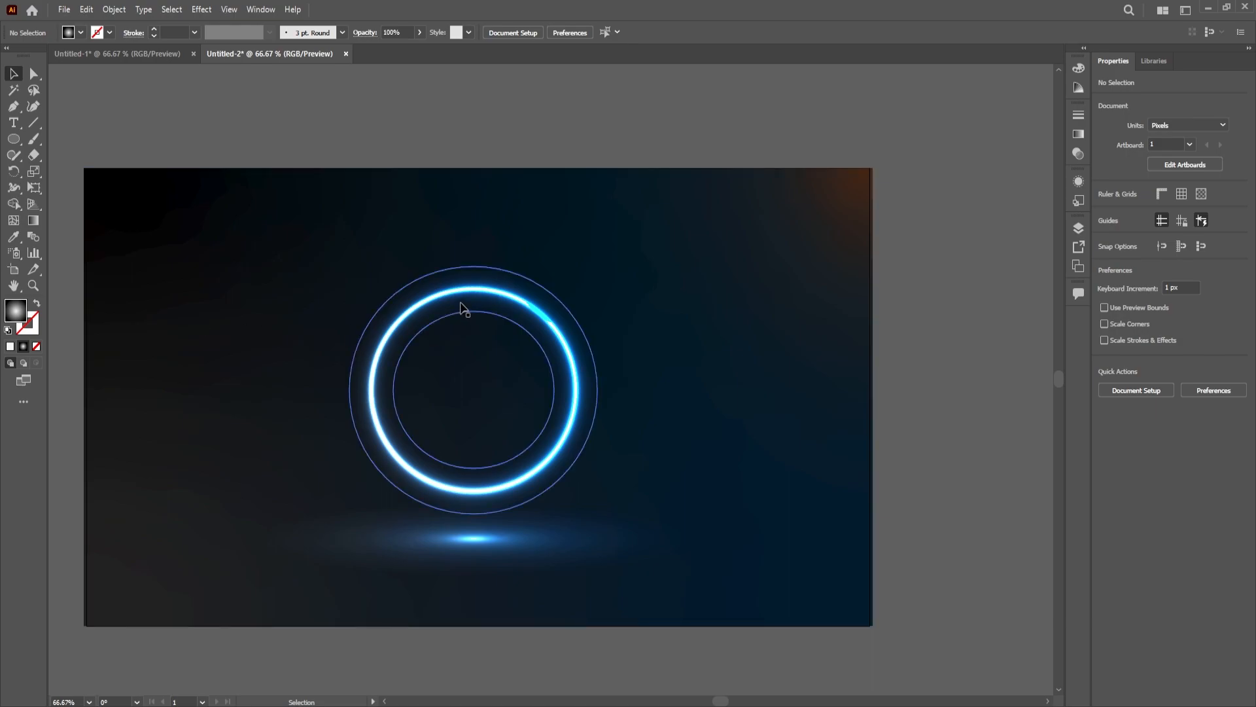
Try placing an overlapping copy of the ring up and to the left of the original, and undo it.
left_click(462, 313)
scroll(386, 337, "up", 1)
left_click_drag(412, 348, 257, 312)
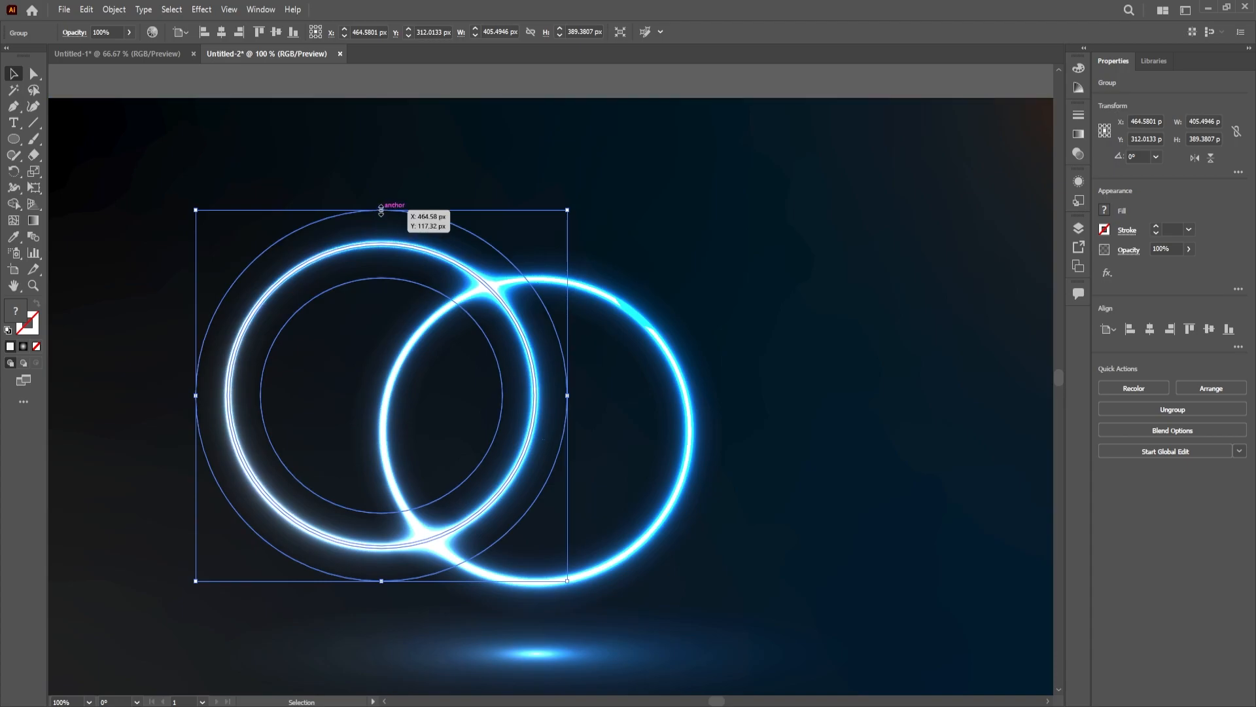
key("ctrl+z")
Duplicate the lower glow ellipse above the ring, enlarge the copy to about 1000 × 156 px and centre it over the ring.
left_click(526, 664)
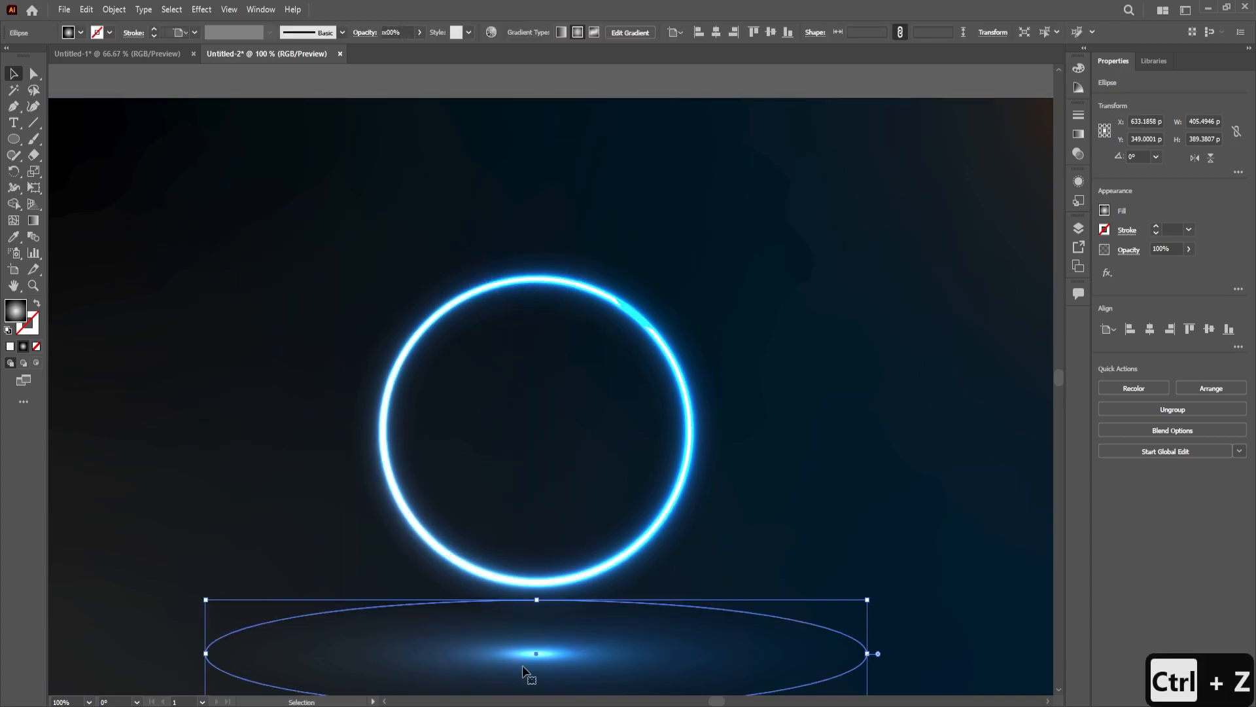
left_click_drag(524, 662, 524, 164)
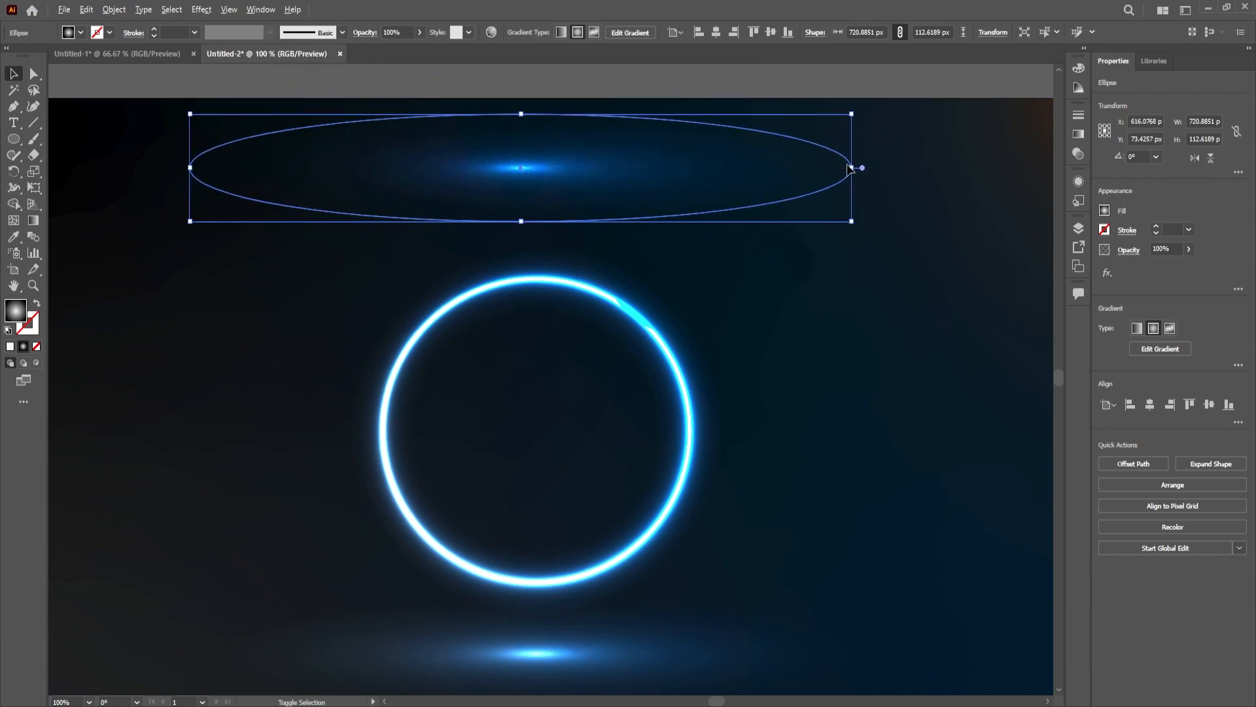
left_click_drag(856, 167, 981, 168)
left_click_drag(553, 185, 560, 242)
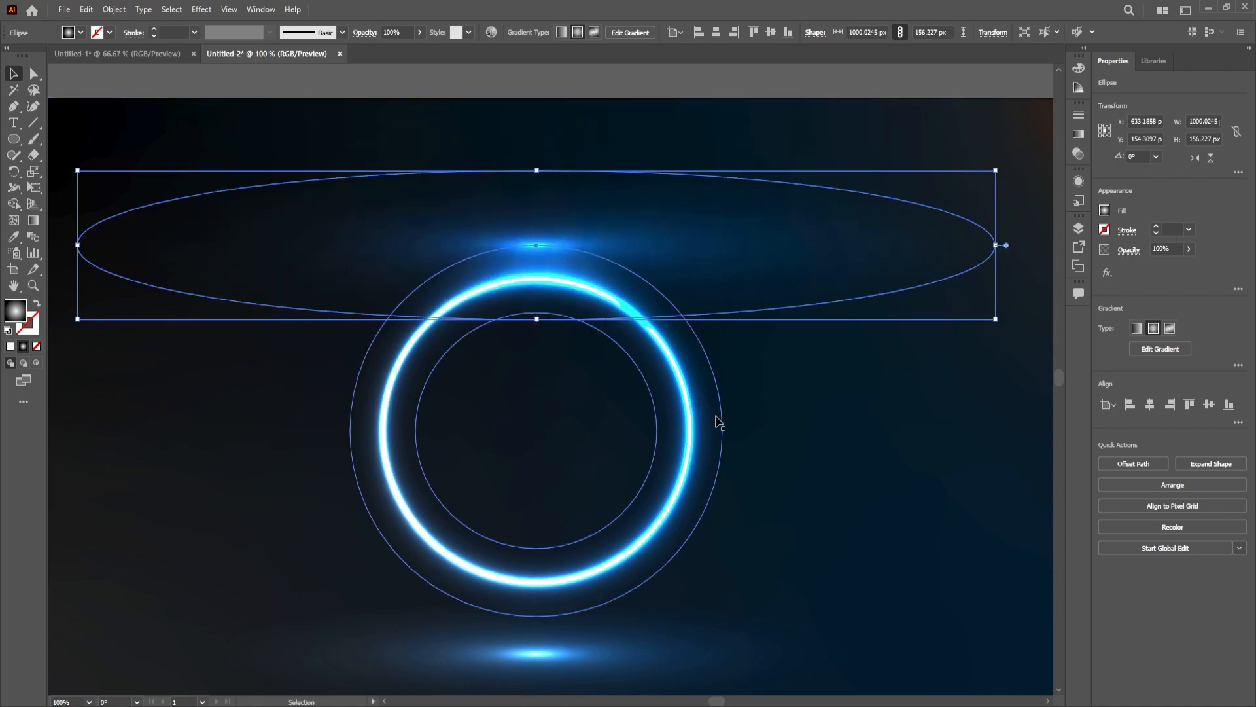
Move the upper glow ellipse slightly higher above the ring, keeping it horizontally centred on the ring.
left_click(813, 452)
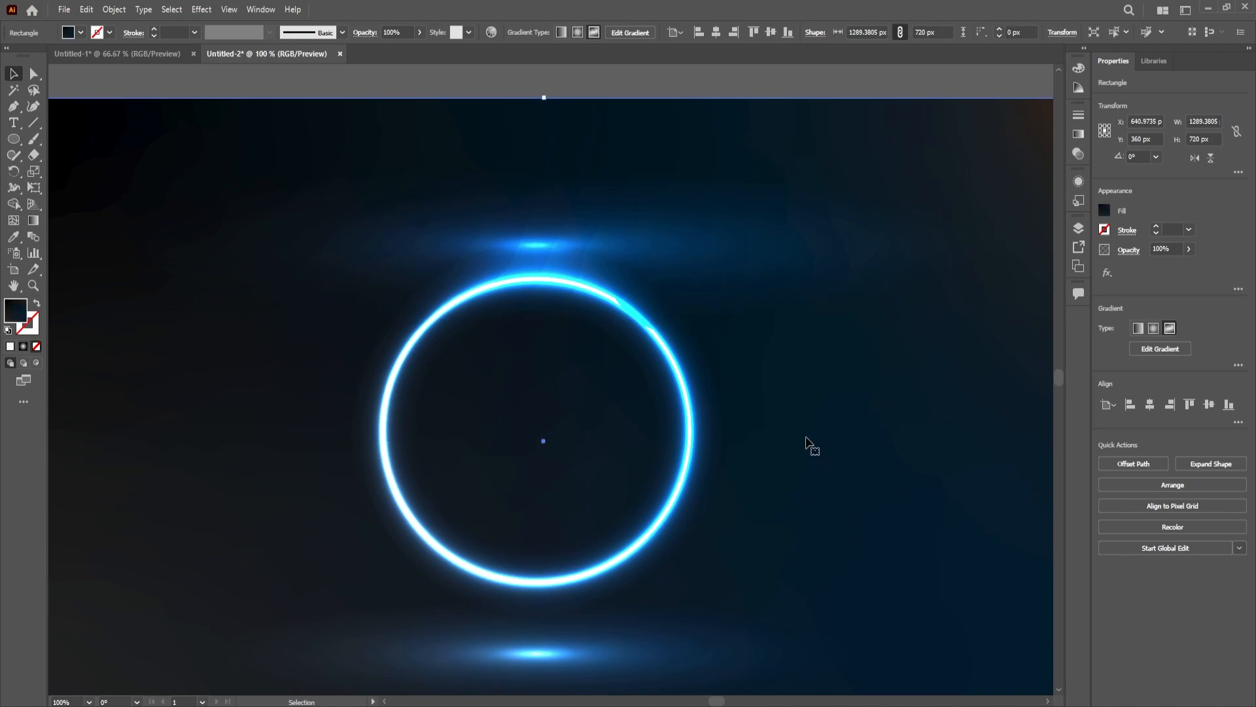
scroll(807, 442, "down", 2)
scroll(898, 457, "up", 2)
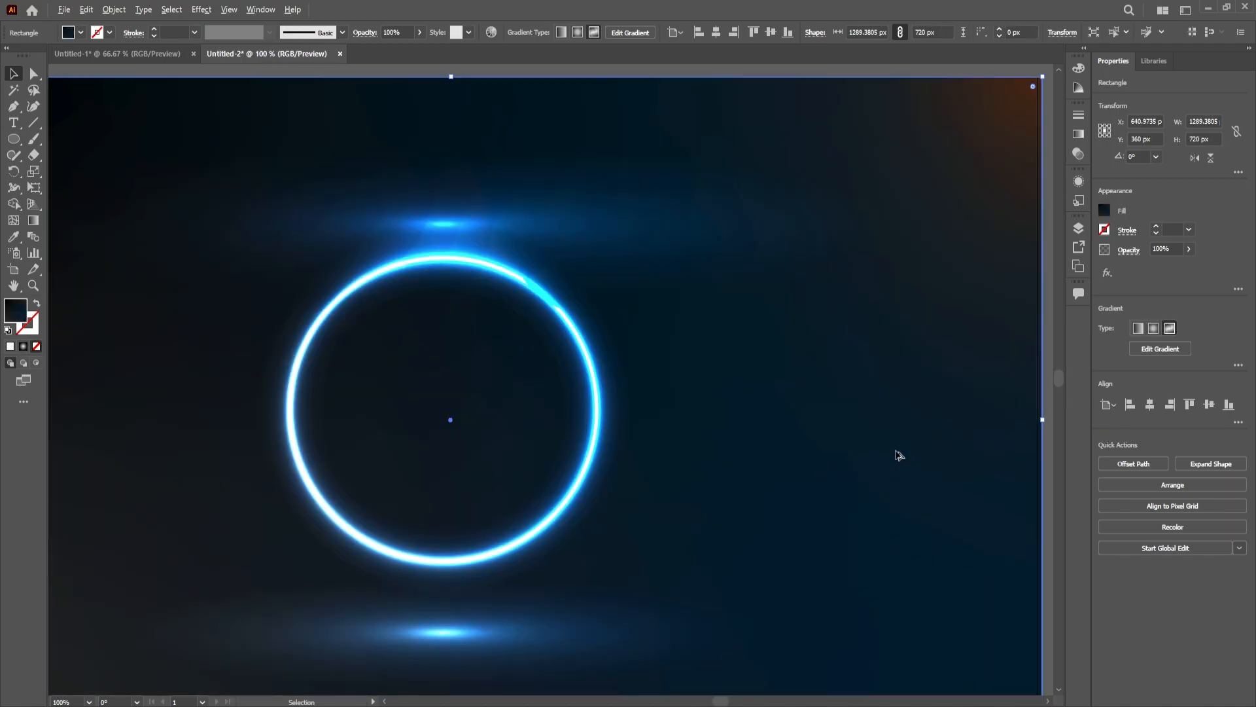
mouse_move(457, 224)
left_mouse_down()
mouse_move(440, 216)
mouse_move(454, 216)
left_mouse_up()
scroll(455, 216, "down", 2)
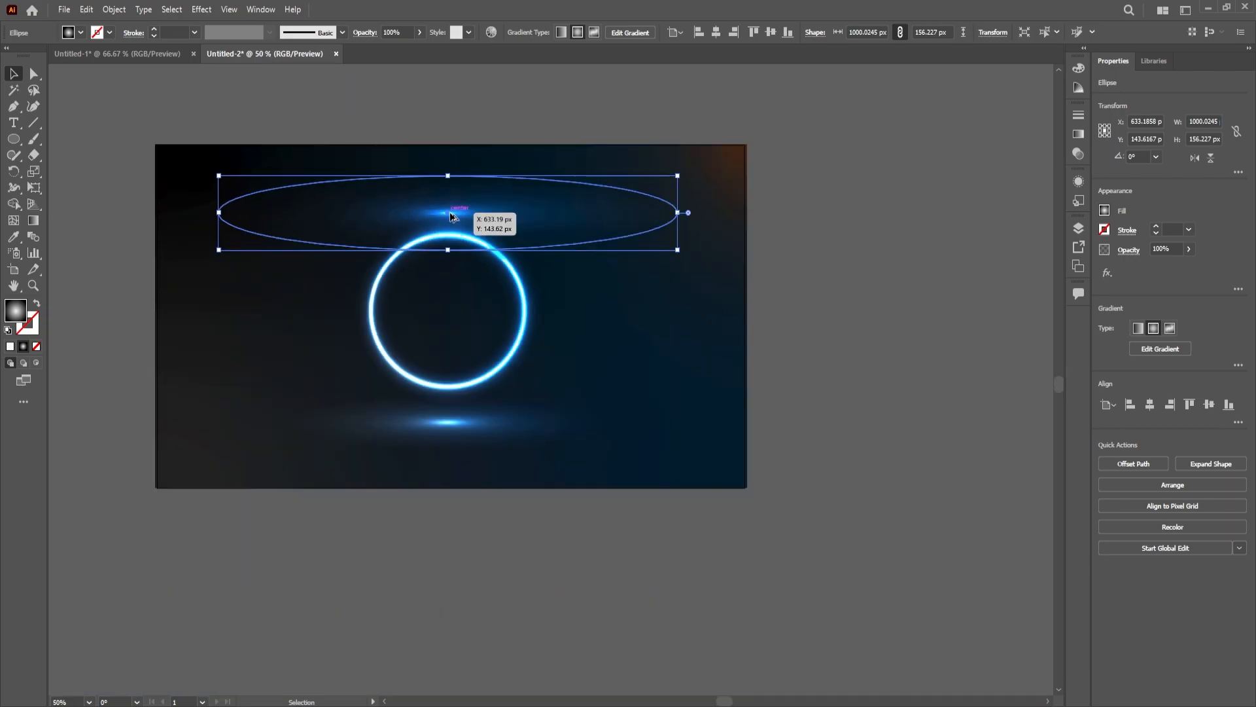
left_click(625, 361)
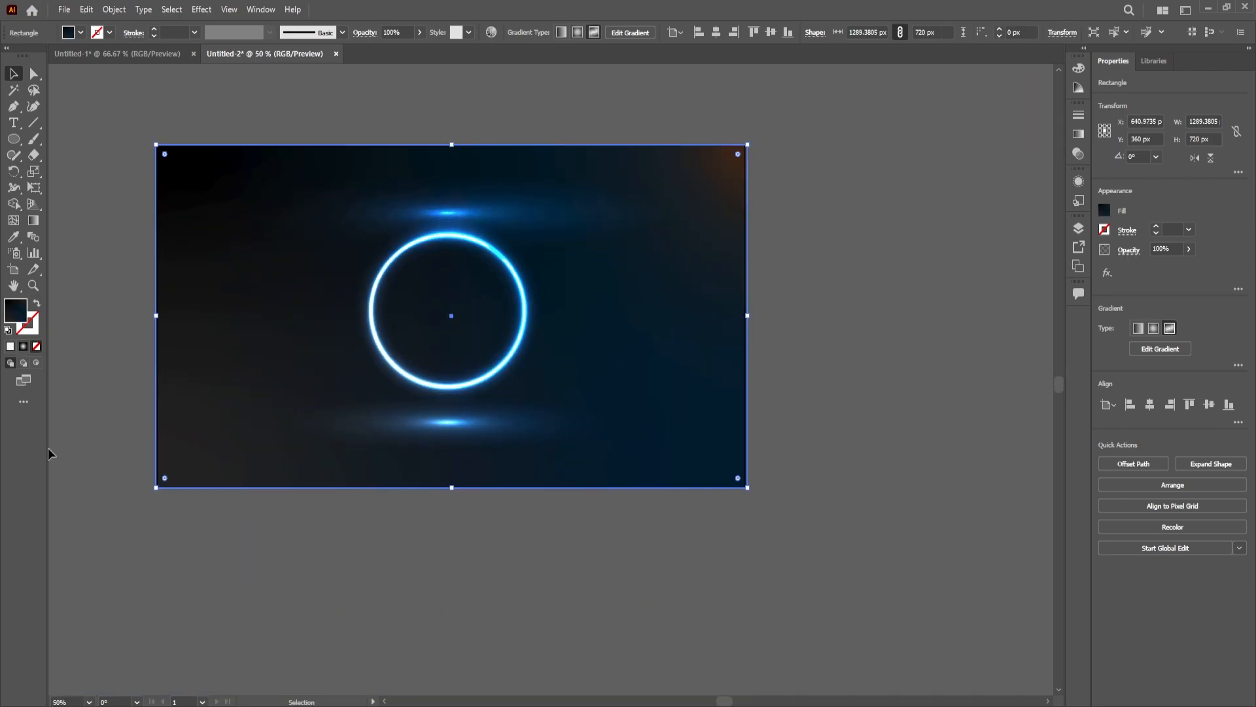
scroll(432, 235, "up", 2)
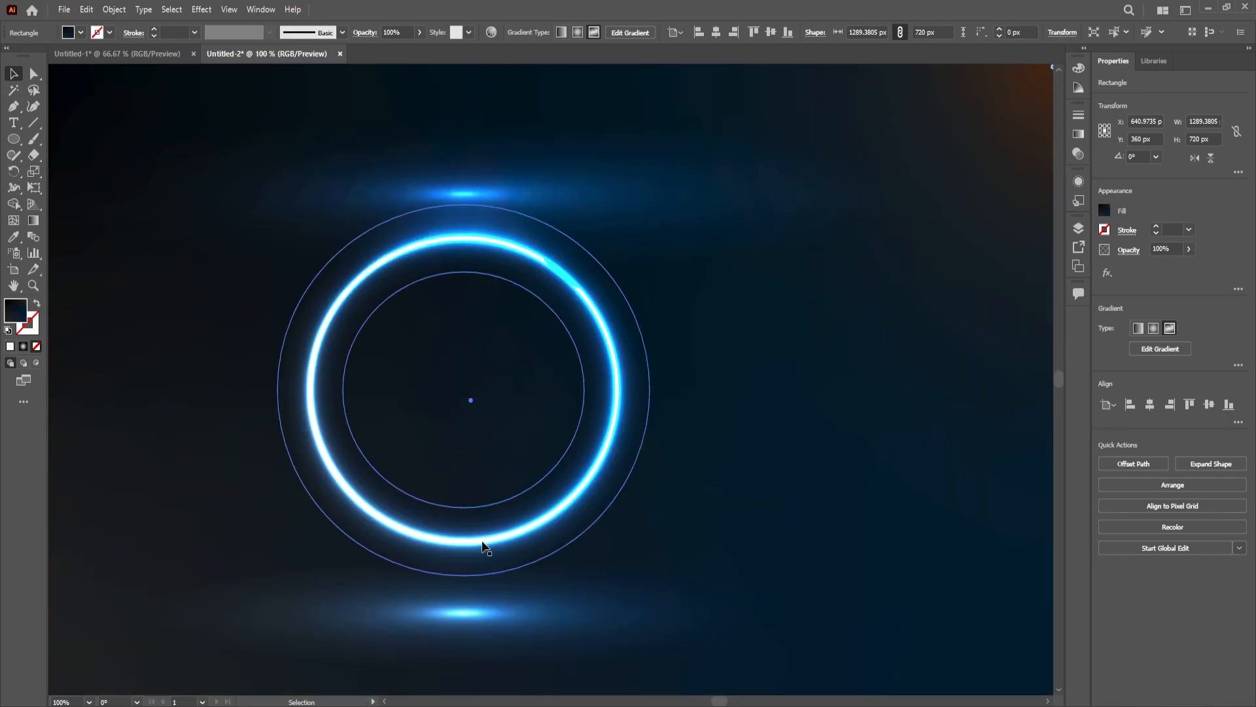
Duplicate the upper glow onto the ring's upper-left edge and resize the copy to about 257 × 179 px.
left_click_drag(460, 195, 357, 306)
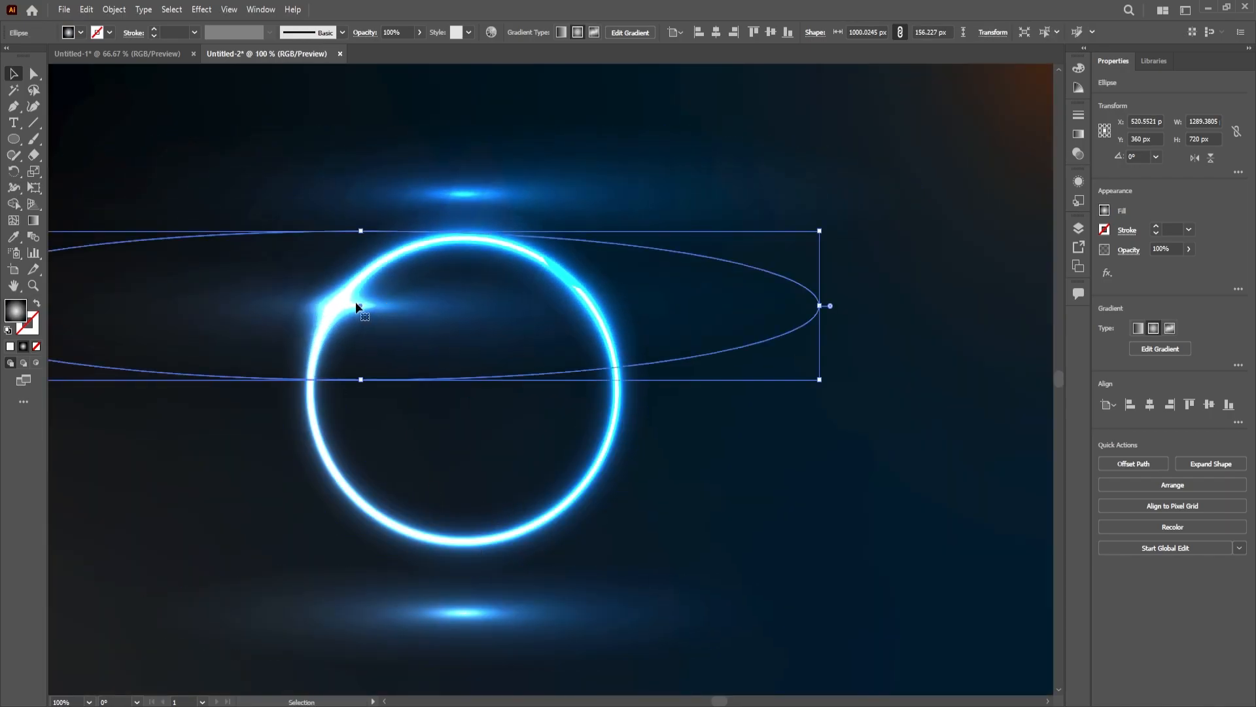
key("ctrl+t")
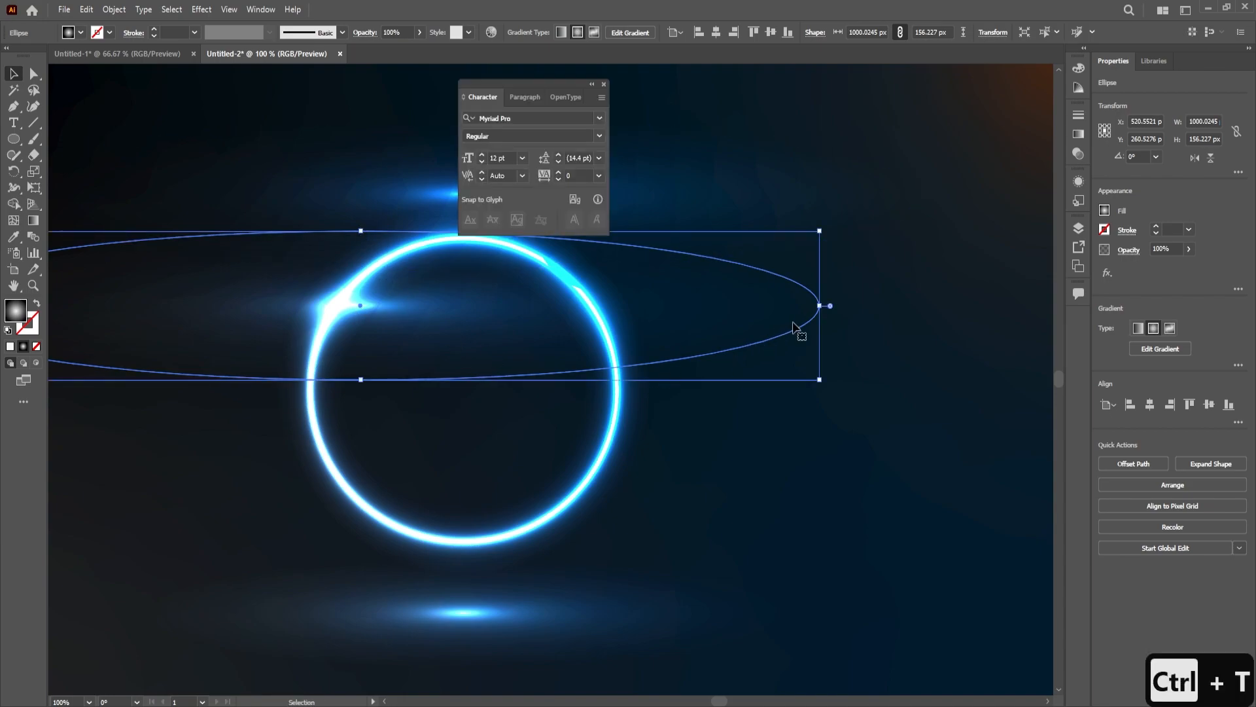
left_click_drag(820, 305, 484, 326)
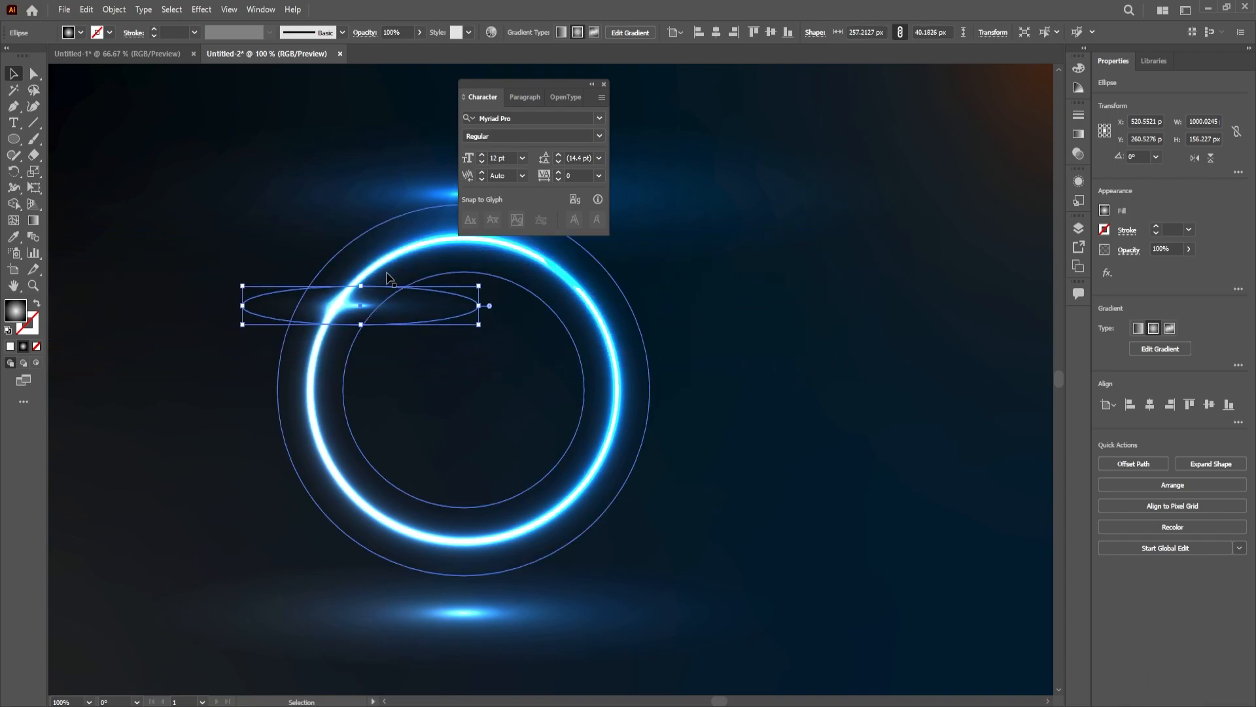
left_click_drag(361, 285, 361, 456)
Duplicate the small glow and position the two glows level with each other on the ring's left and right edges.
left_click_drag(363, 370, 573, 527)
left_click_drag(325, 324, 318, 409)
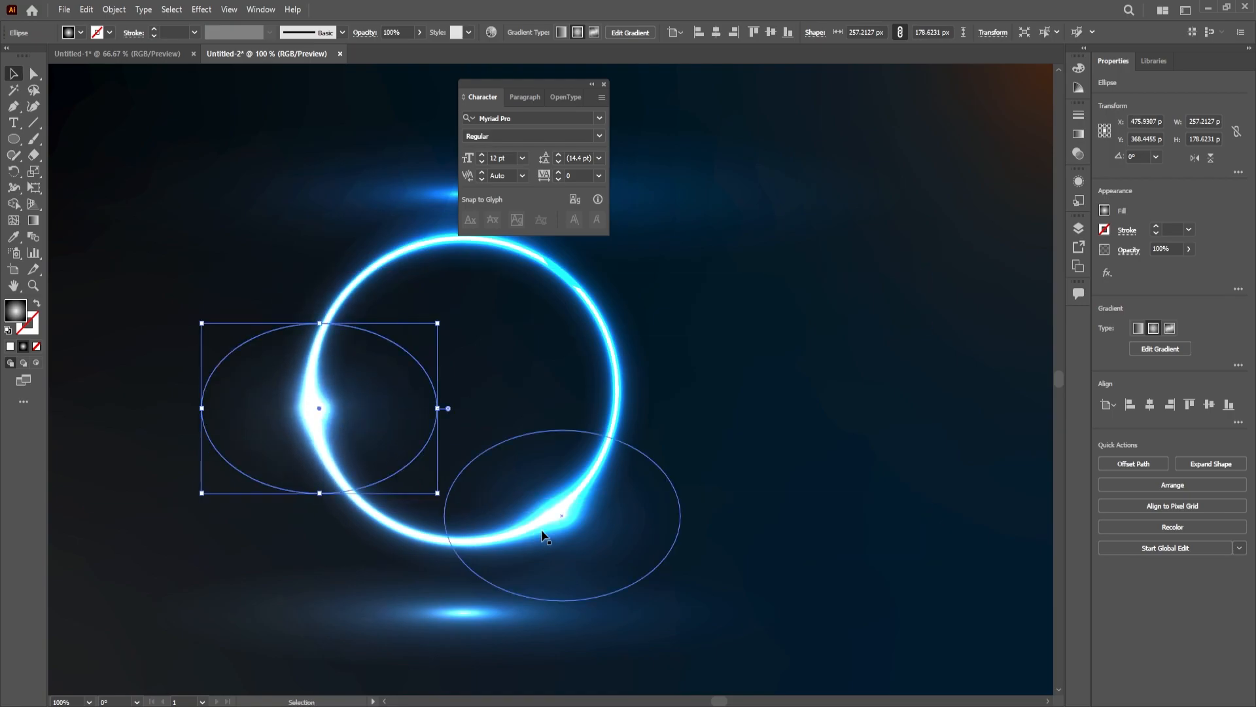
left_click_drag(564, 508, 610, 400)
left_click_drag(317, 410, 317, 391)
left_click_drag(617, 412, 621, 395)
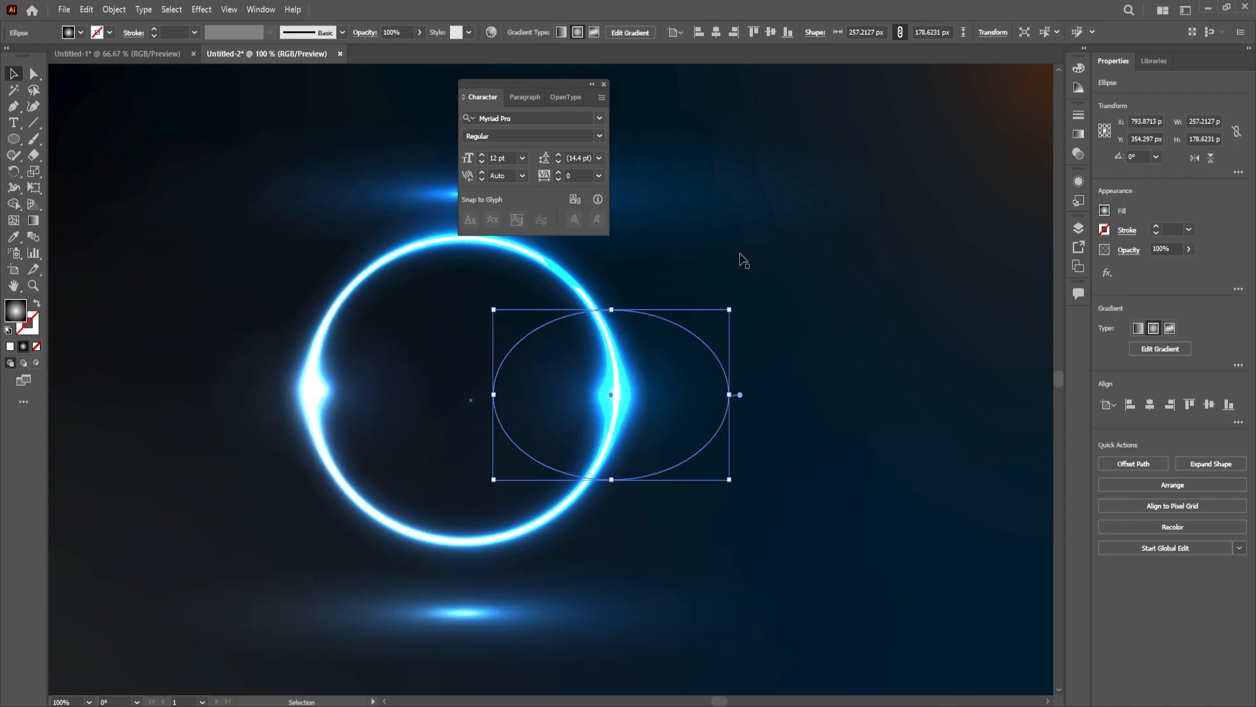
left_click(604, 84)
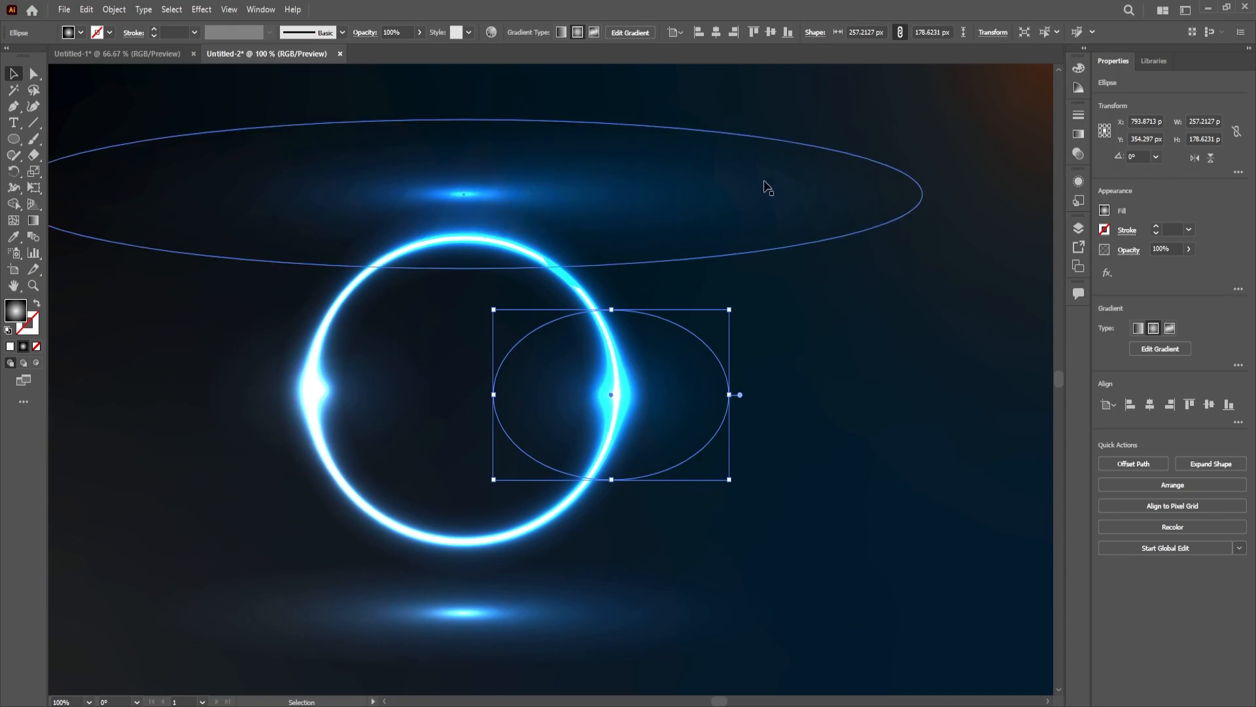
scroll(847, 356, "down", 2)
left_click(515, 390)
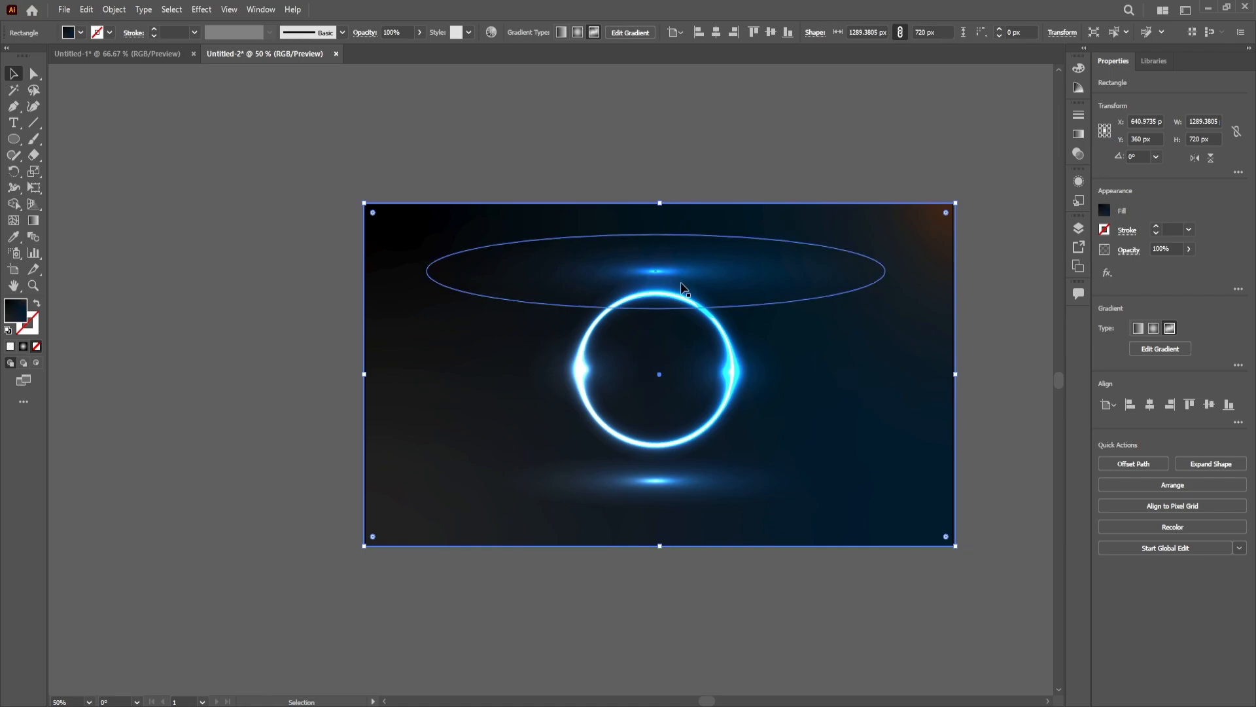
Enlarge the upper glow ellipse to about 1224 × 191 px and shift it slightly left and up.
scroll(822, 317, "up", 2)
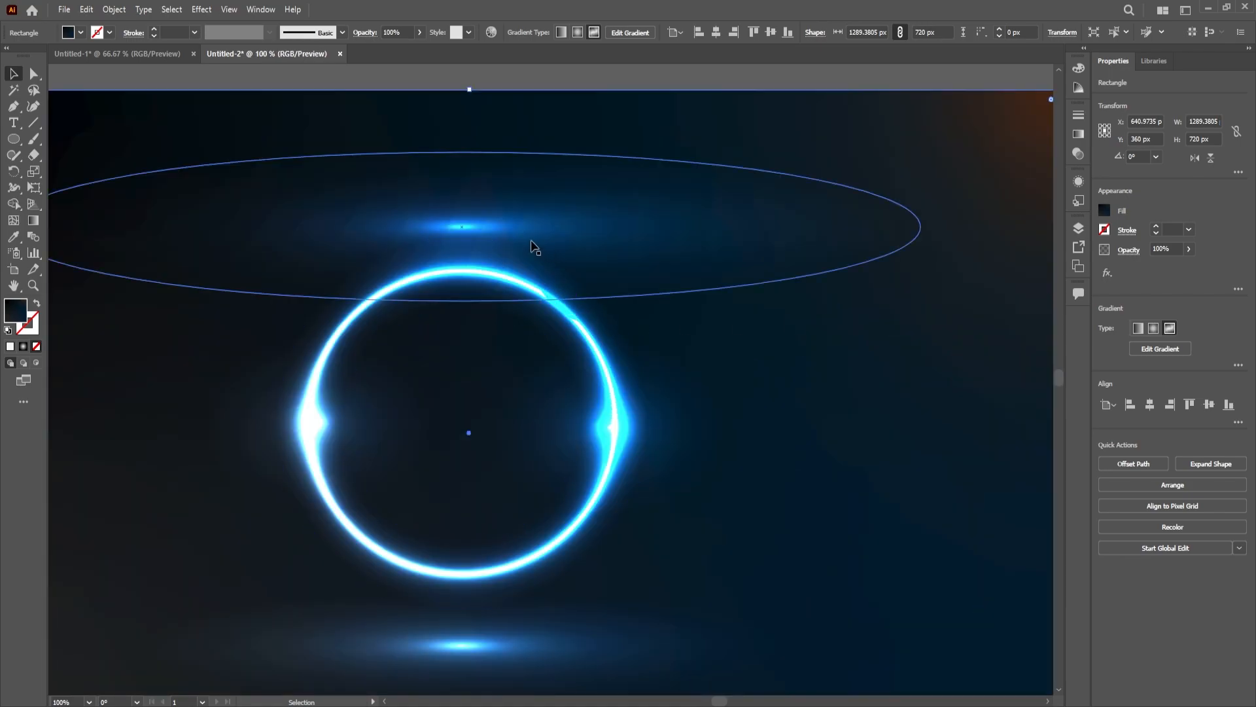
left_click(456, 231)
key("Left")
key("Left")
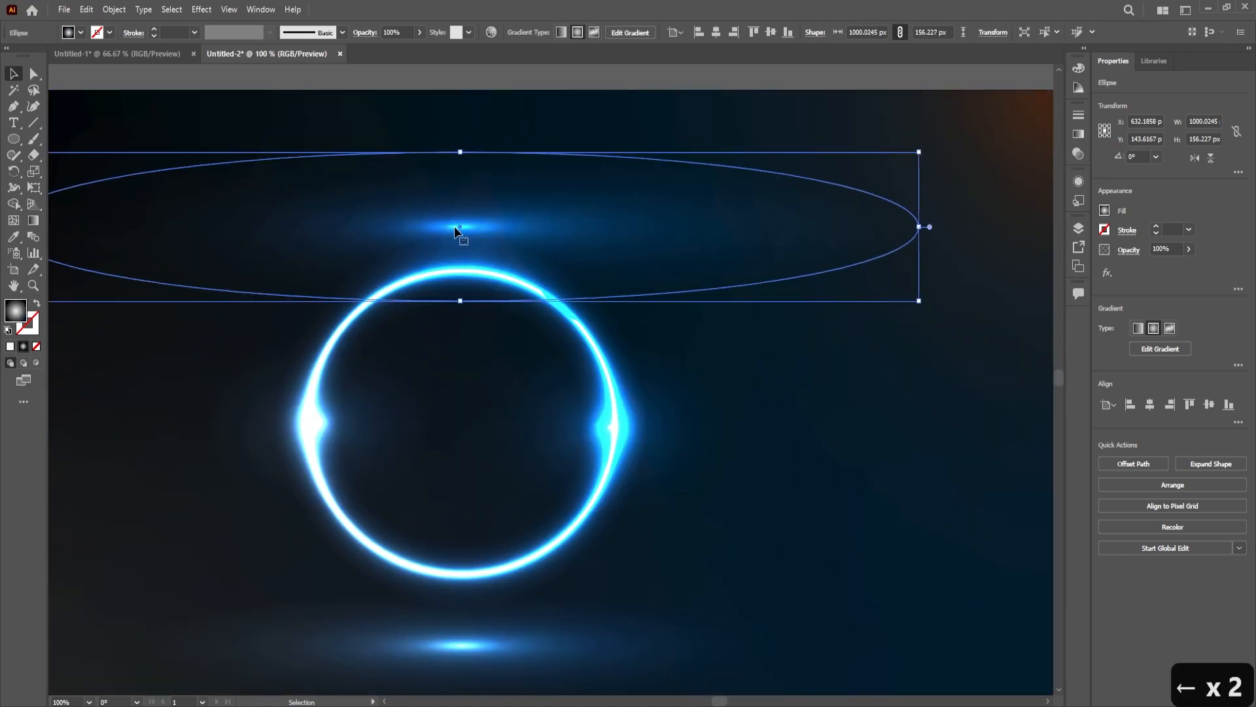
left_click_drag(919, 226, 1021, 227)
left_click_drag(466, 221, 462, 215)
key("ctrl+minus")
key("ctrl+minus")
key("ctrl+minus")
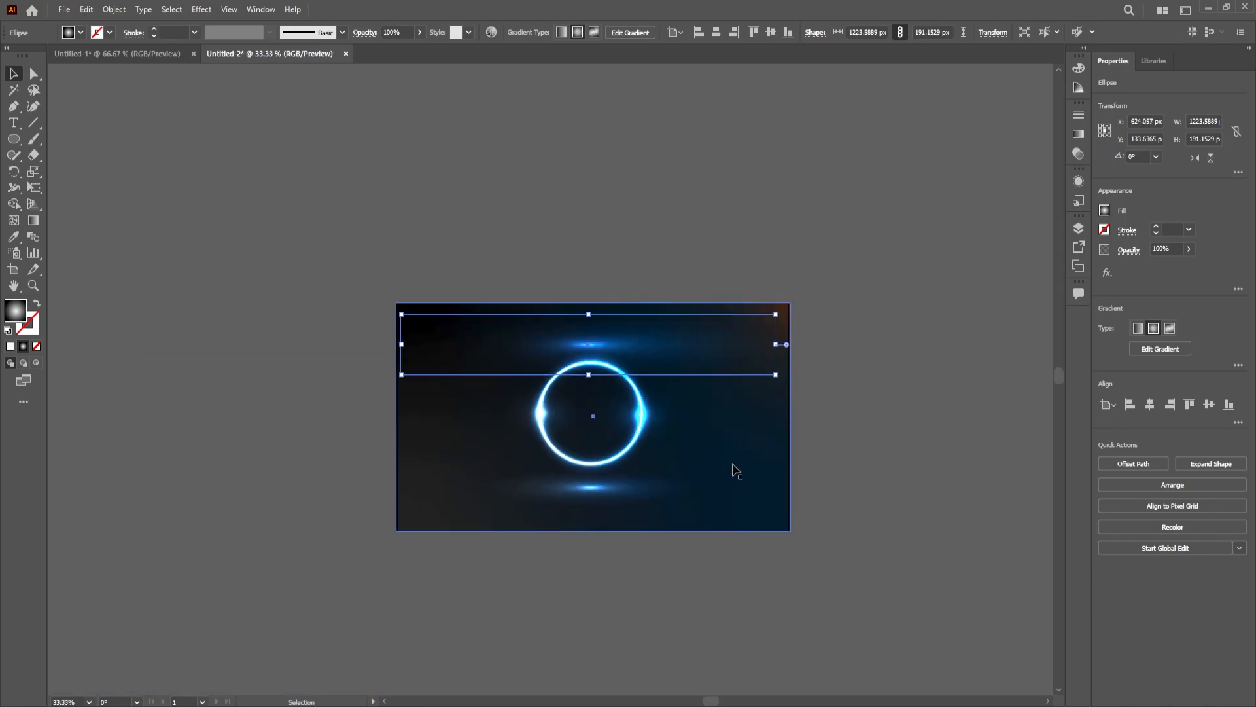
left_click(732, 465)
left_click(839, 412)
Nudge the enlarged upper glow ellipse 3 px to the left.
scroll(755, 430, "up", 2)
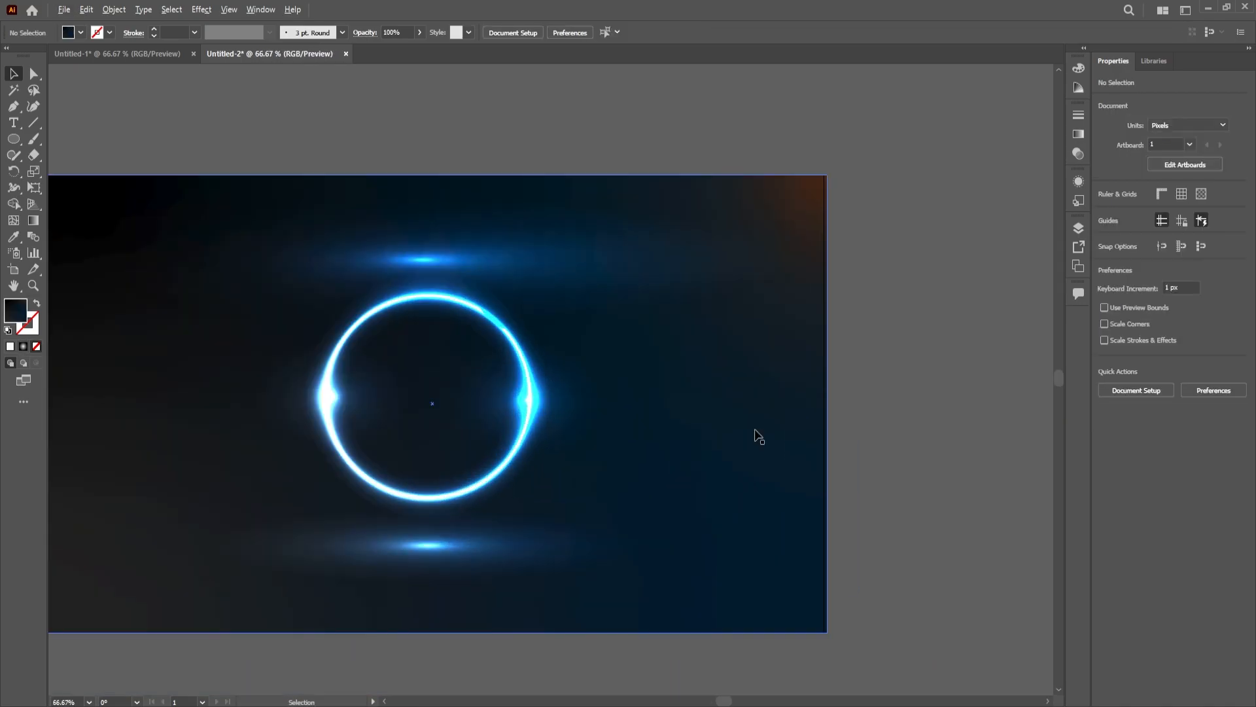
left_click_drag(699, 485, 770, 473)
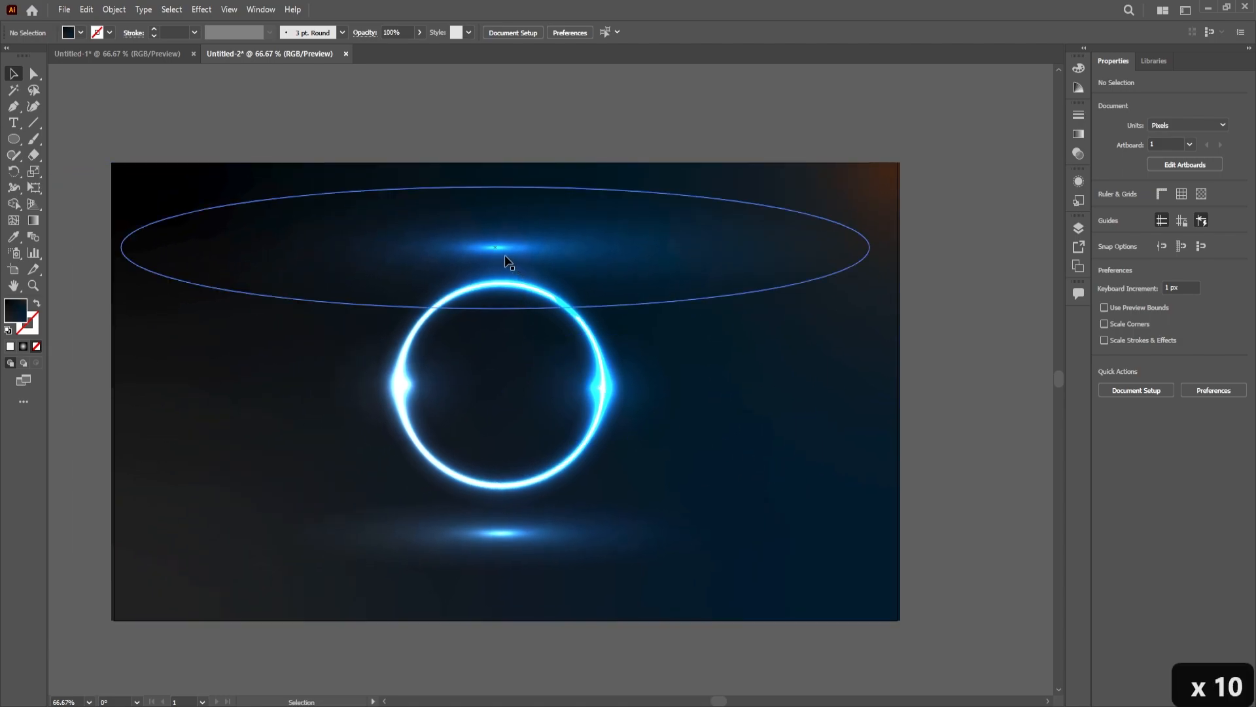
left_click(486, 246)
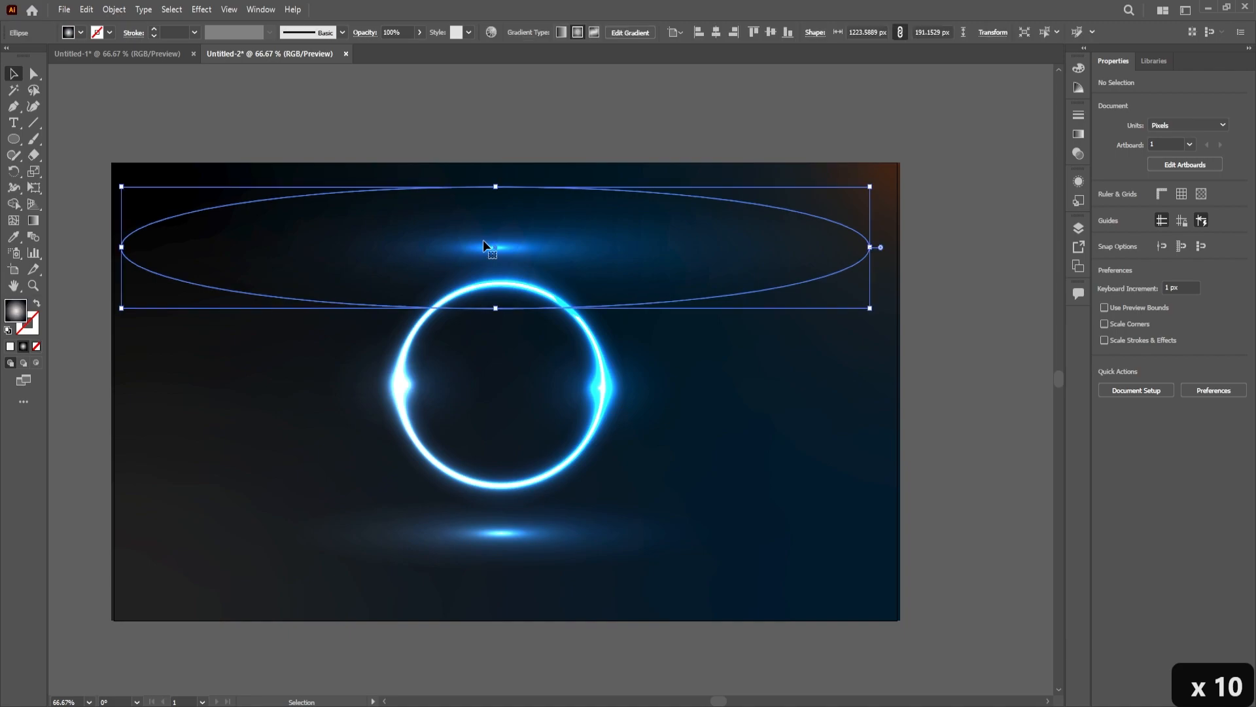
key("Left")
key("Left")
key("Left")
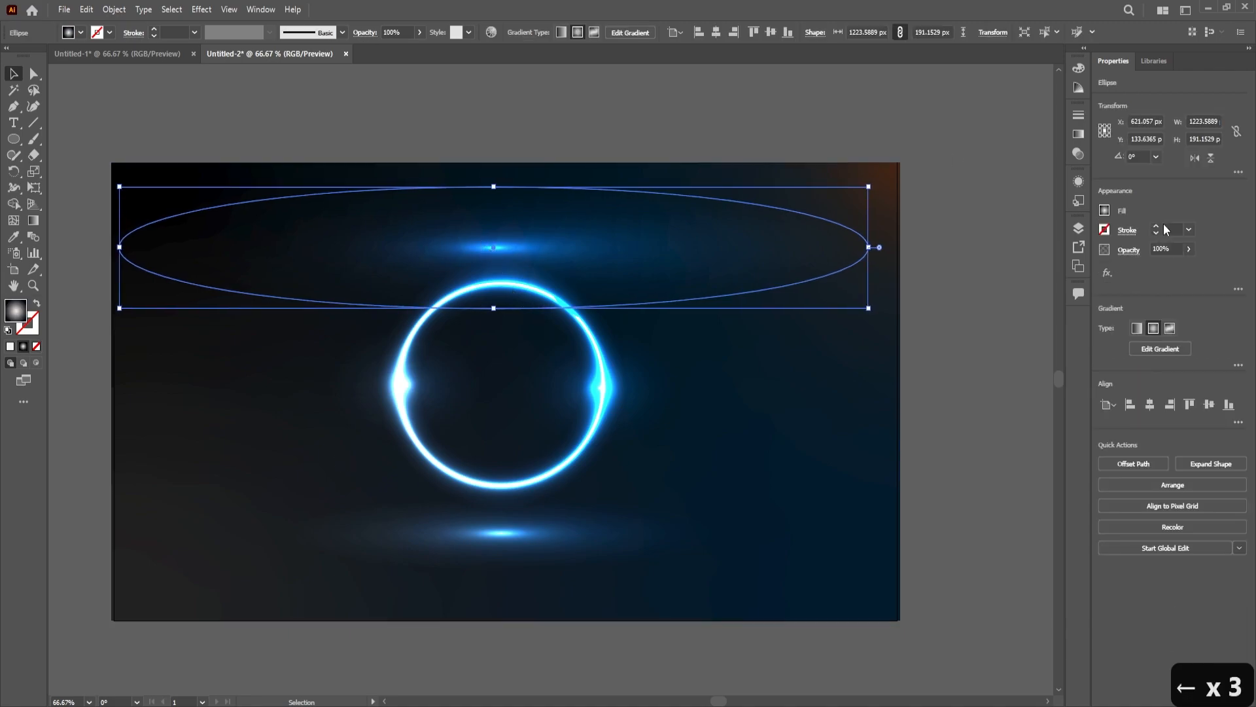
left_click(1001, 469)
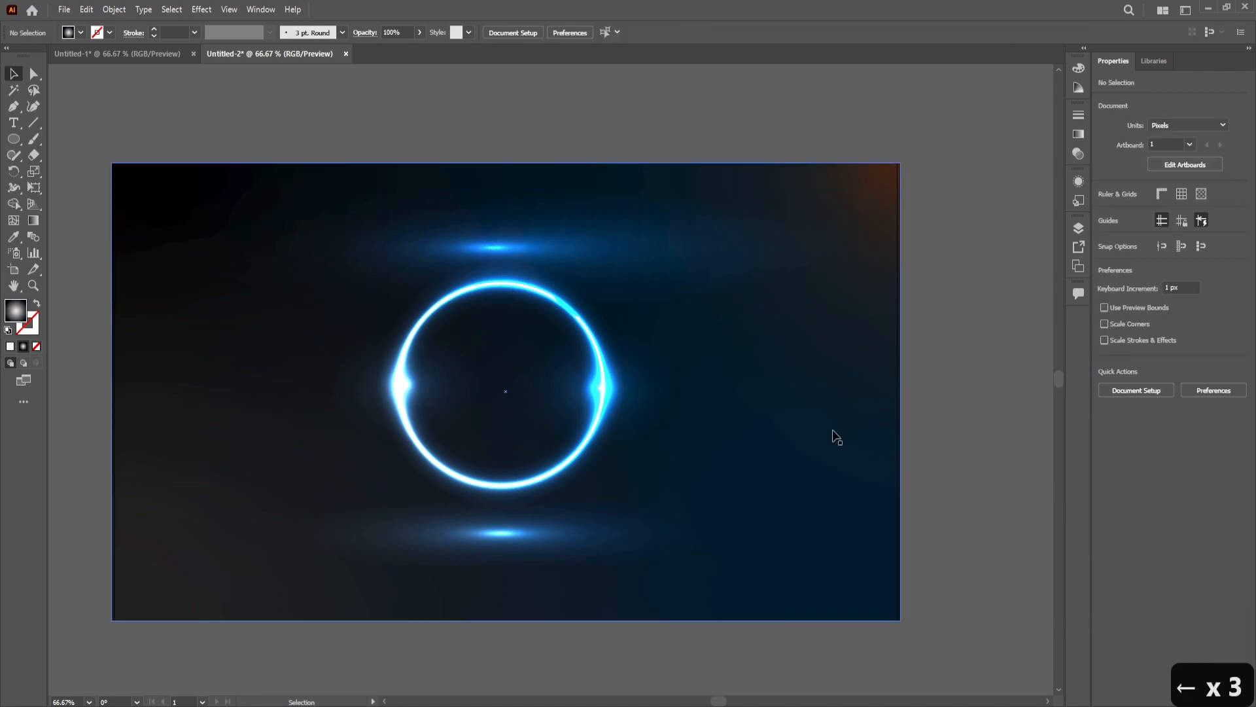
Reposition the two small glows diagonally on the ring, one at its upper-left edge and one at its lower-right edge.
double_click(608, 393)
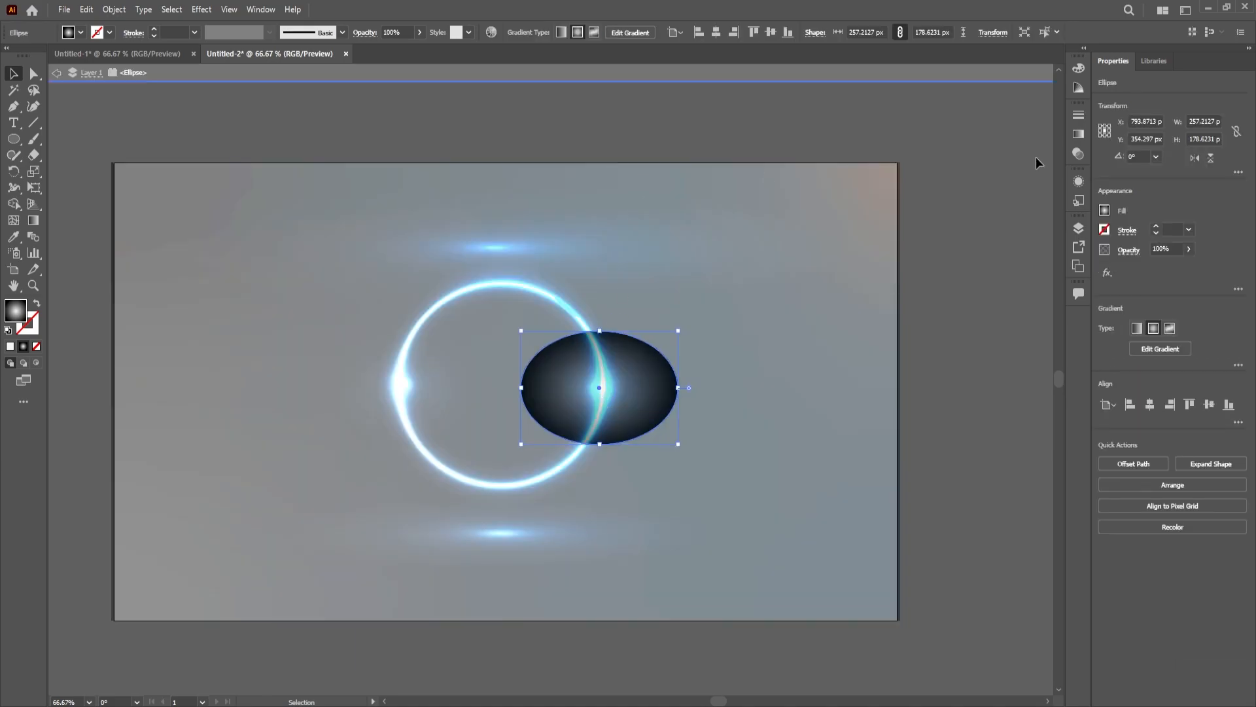
left_click(975, 75)
left_click_drag(600, 390, 407, 347)
left_click(799, 426)
left_click(956, 449)
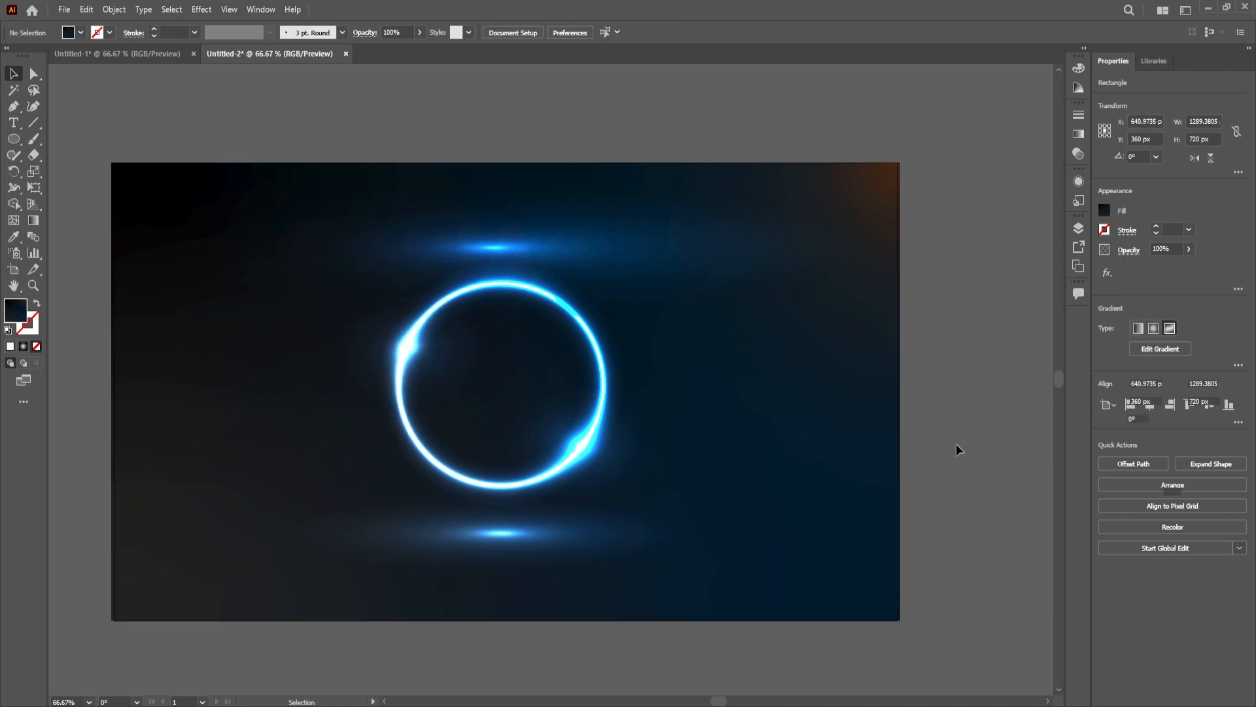